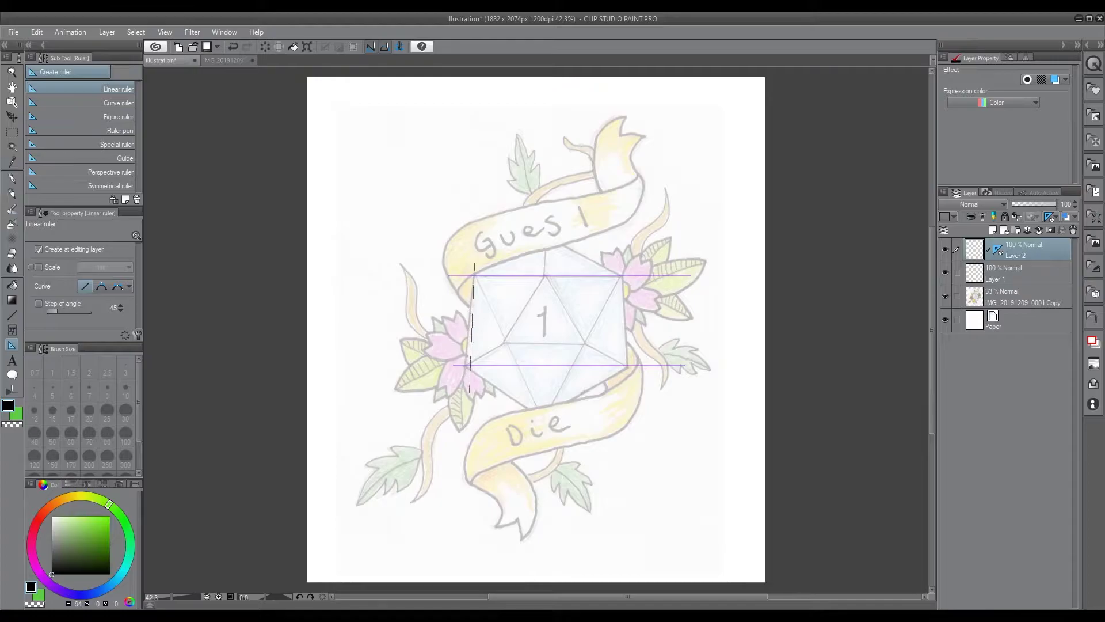
Add a vertical linear ruler along the die's right edge and draw the die's outer edges with straight lines over the sketch
{"action": "left_click_drag", "start_coordinate": [621, 260], "coordinate": [620, 401]}
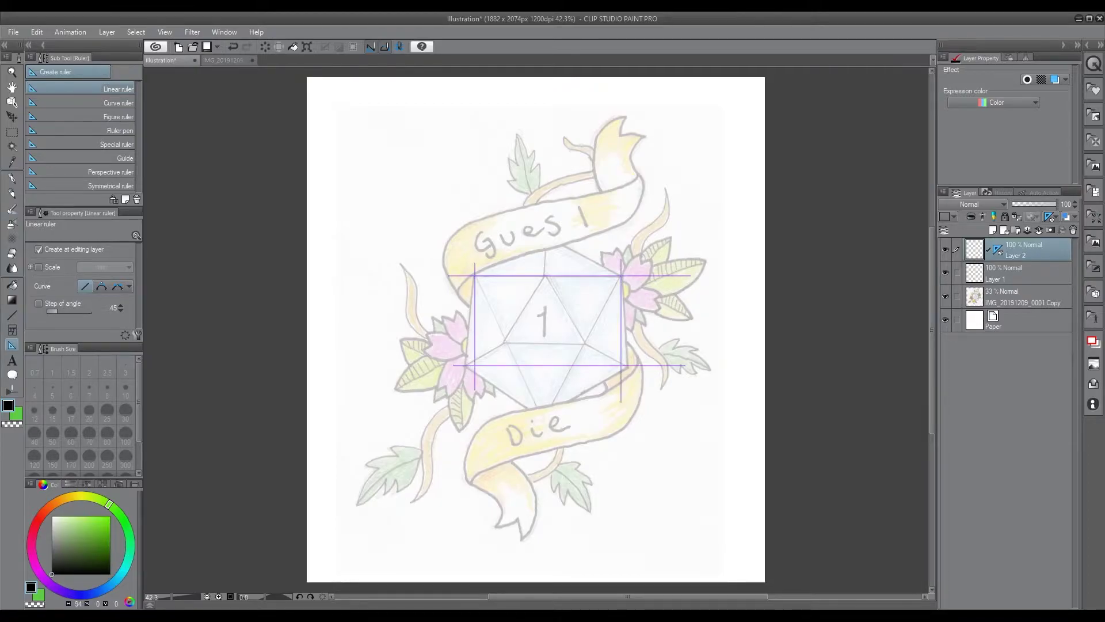
{"action": "key", "text": "u"}
{"action": "left_click_drag", "start_coordinate": [474, 275], "coordinate": [474, 365]}
{"action": "mouse_move", "coordinate": [622, 275]}
{"action": "left_mouse_down"}
{"action": "mouse_move", "coordinate": [621, 365]}
{"action": "mouse_move", "coordinate": [570, 401]}
{"action": "left_mouse_up"}
{"action": "left_click_drag", "start_coordinate": [474, 365], "coordinate": [530, 409]}
{"action": "left_click_drag", "start_coordinate": [622, 275], "coordinate": [564, 244]}
{"action": "key", "text": "u"}
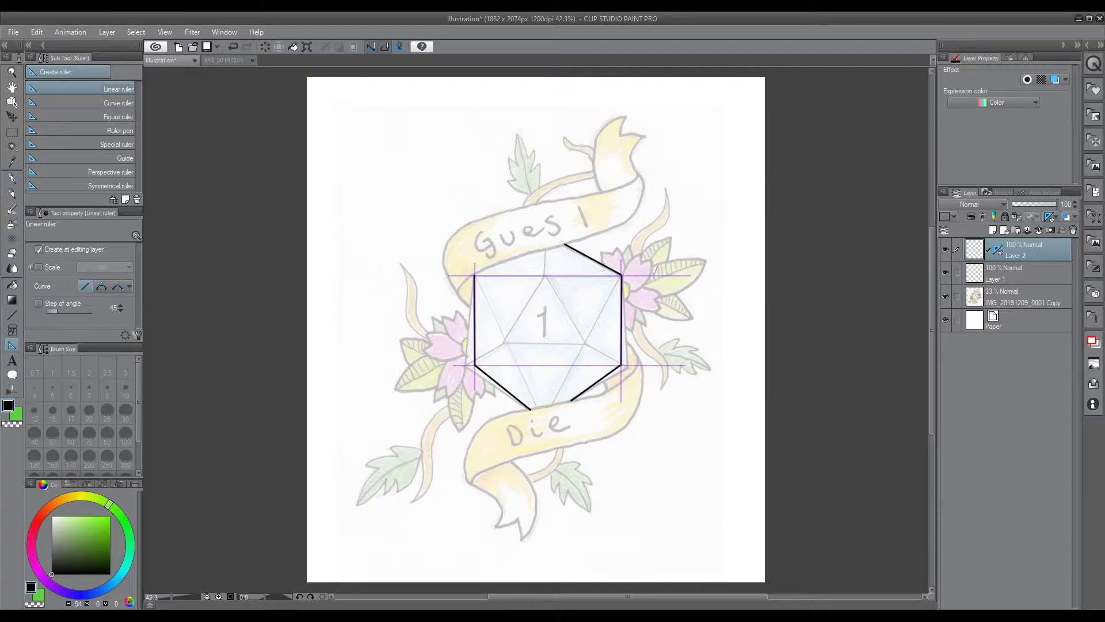
Draw the die's central triangle and inner facet lines with the Straight line tool at size 5
{"action": "left_click", "coordinate": [997, 250]}
{"action": "left_click", "coordinate": [974, 250]}
{"action": "key", "text": "b"}
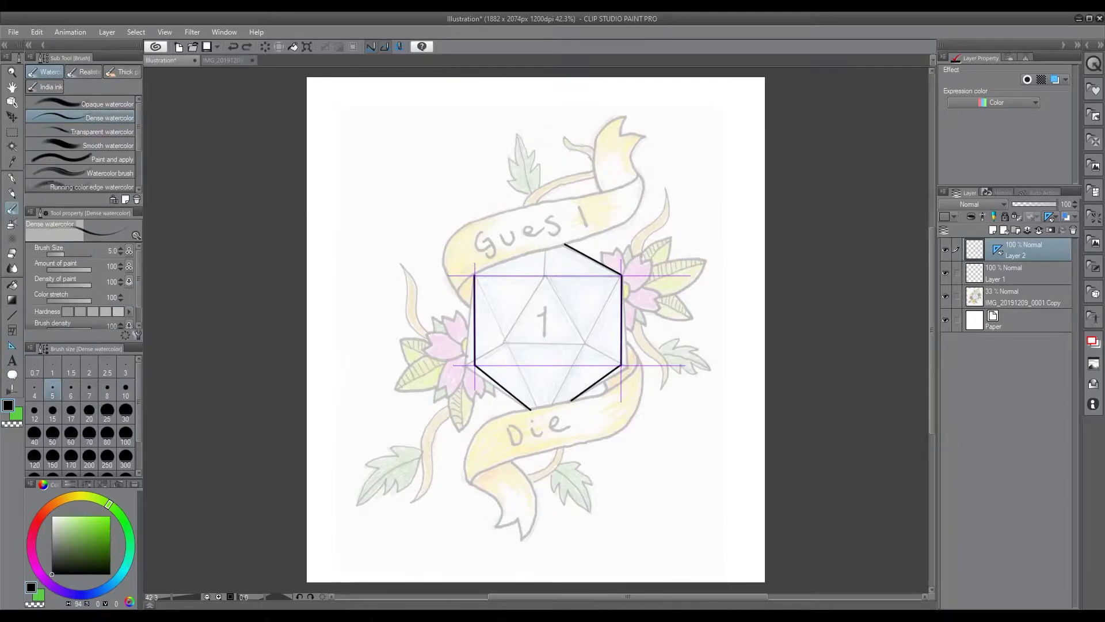
{"action": "key", "text": "u"}
{"action": "mouse_move", "coordinate": [546, 250]}
{"action": "left_mouse_down"}
{"action": "mouse_move", "coordinate": [545, 276]}
{"action": "mouse_move", "coordinate": [505, 341]}
{"action": "left_mouse_up"}
{"action": "left_click_drag", "start_coordinate": [546, 276], "coordinate": [585, 343]}
{"action": "left_click_drag", "start_coordinate": [505, 344], "coordinate": [586, 343]}
{"action": "left_click_drag", "start_coordinate": [504, 344], "coordinate": [533, 408]}
{"action": "left_click_drag", "start_coordinate": [585, 344], "coordinate": [552, 406]}
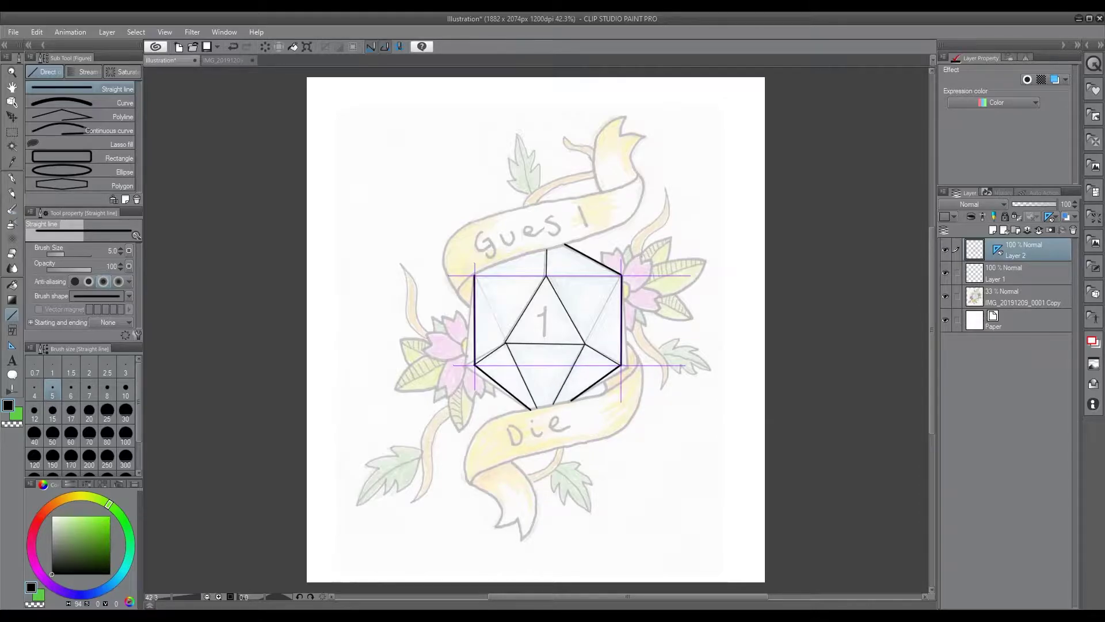
Try a thicker line at size 8 for the inner facets, and undo all of the die's inner lines
{"action": "key", "text": "ctrl+z"}
{"action": "key", "text": "bracketright"}
{"action": "key", "text": "bracketright"}
{"action": "key", "text": "bracketright"}
{"action": "mouse_move", "coordinate": [621, 364]}
{"action": "left_mouse_down"}
{"action": "mouse_move", "coordinate": [552, 424]}
{"action": "mouse_move", "coordinate": [507, 344]}
{"action": "left_mouse_up"}
{"action": "key", "text": "ctrl+z"}
{"action": "left_click_drag", "start_coordinate": [583, 349], "coordinate": [558, 393]}
{"action": "key", "text": "ctrl+z"}
{"action": "key", "text": "ctrl+z"}
{"action": "key", "text": "ctrl+z"}
{"action": "key", "text": "ctrl+z"}
{"action": "key", "text": "ctrl+z"}
{"action": "key", "text": "ctrl+z"}
{"action": "key", "text": "ctrl+z"}
{"action": "key", "text": "ctrl+z"}
{"action": "key", "text": "ctrl+z"}
{"action": "key", "text": "ctrl+z"}
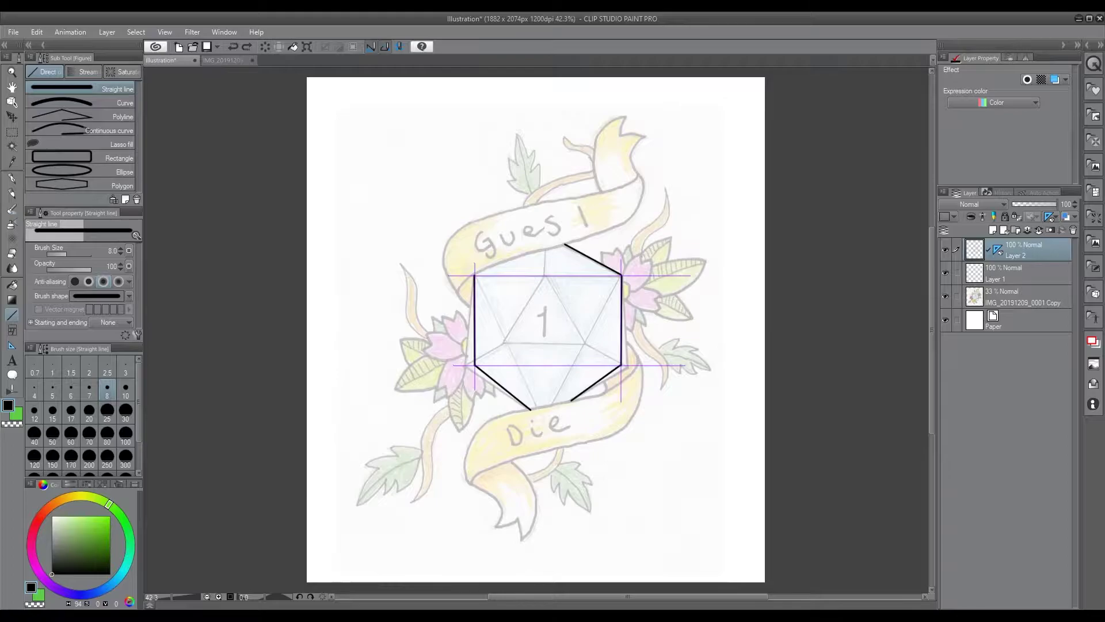
Add a vertical linear ruler through the die's centre and draw the slanted outer edges to meet it with straight lines at size 8
{"action": "key", "text": "u"}
{"action": "left_click_drag", "start_coordinate": [545, 248], "coordinate": [545, 456]}
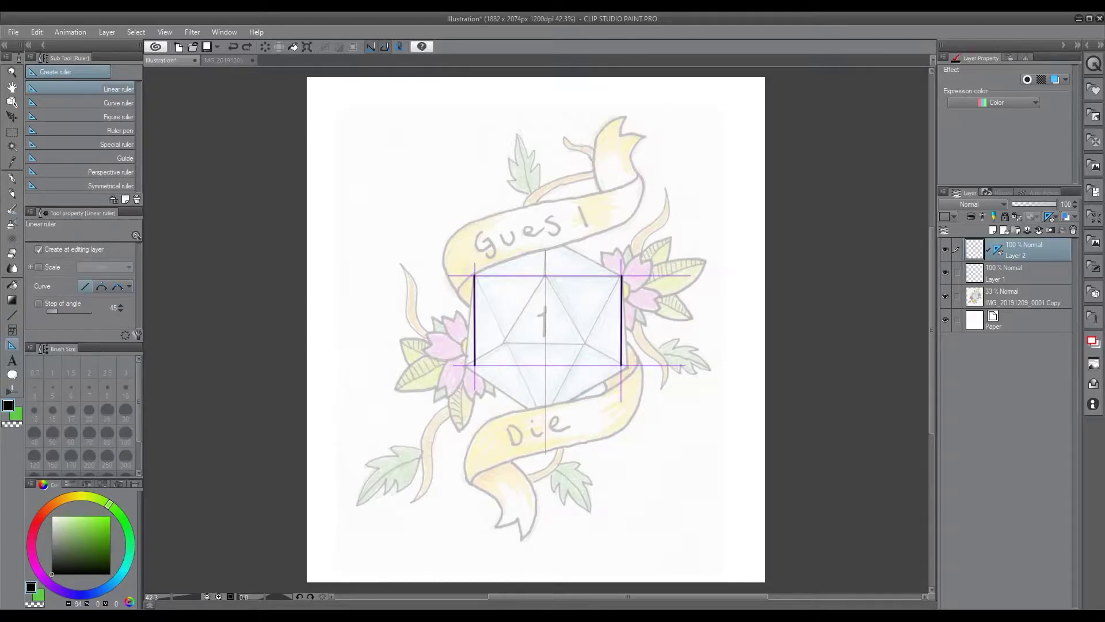
{"action": "key", "text": "u"}
{"action": "left_click_drag", "start_coordinate": [621, 365], "coordinate": [545, 430]}
{"action": "left_click_drag", "start_coordinate": [474, 365], "coordinate": [546, 430]}
{"action": "left_click_drag", "start_coordinate": [619, 276], "coordinate": [545, 228]}
{"action": "left_click_drag", "start_coordinate": [475, 276], "coordinate": [543, 227]}
{"action": "key", "text": "ctrl+z"}
At line size 5, draw the die's central triangle and the facet lines to the lower corners and the bottom point
{"action": "left_click", "coordinate": [53, 390]}
{"action": "mouse_move", "coordinate": [545, 276]}
{"action": "left_mouse_down"}
{"action": "mouse_move", "coordinate": [505, 342]}
{"action": "mouse_move", "coordinate": [585, 342]}
{"action": "left_mouse_up"}
{"action": "key", "text": "ctrl+z"}
{"action": "key", "text": "ctrl+z"}
{"action": "mouse_move", "coordinate": [506, 341]}
{"action": "left_mouse_down"}
{"action": "mouse_move", "coordinate": [585, 344]}
{"action": "mouse_move", "coordinate": [475, 365]}
{"action": "left_mouse_up"}
{"action": "left_click_drag", "start_coordinate": [584, 343], "coordinate": [621, 365]}
{"action": "left_click_drag", "start_coordinate": [506, 340], "coordinate": [545, 428]}
Draw the facet lines from the central triangle to the die's upper corners and the horizontal line joining those corners
{"action": "mouse_move", "coordinate": [585, 344]}
{"action": "left_mouse_down"}
{"action": "mouse_move", "coordinate": [545, 429]}
{"action": "mouse_move", "coordinate": [622, 277]}
{"action": "left_mouse_up"}
{"action": "mouse_move", "coordinate": [506, 341]}
{"action": "left_mouse_down"}
{"action": "mouse_move", "coordinate": [475, 275]}
{"action": "mouse_move", "coordinate": [620, 276]}
{"action": "left_mouse_up"}
{"action": "key", "text": "ctrl+z"}
{"action": "key", "text": "ctrl+z"}
{"action": "left_click_drag", "start_coordinate": [474, 275], "coordinate": [620, 275]}
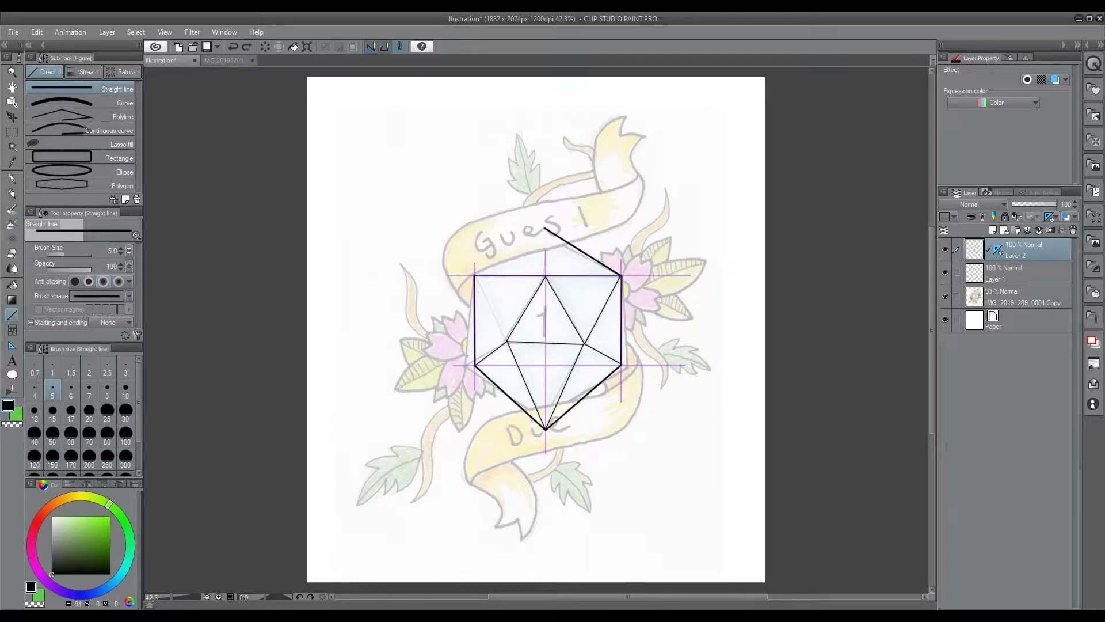
{"action": "left_click_drag", "start_coordinate": [507, 340], "coordinate": [475, 276]}
Erase the die lines that overlap the two banners and hide the rulers on Layer 2
{"action": "left_click_drag", "start_coordinate": [545, 429], "coordinate": [537, 416]}
{"action": "left_click_drag", "start_coordinate": [545, 225], "coordinate": [565, 229]}
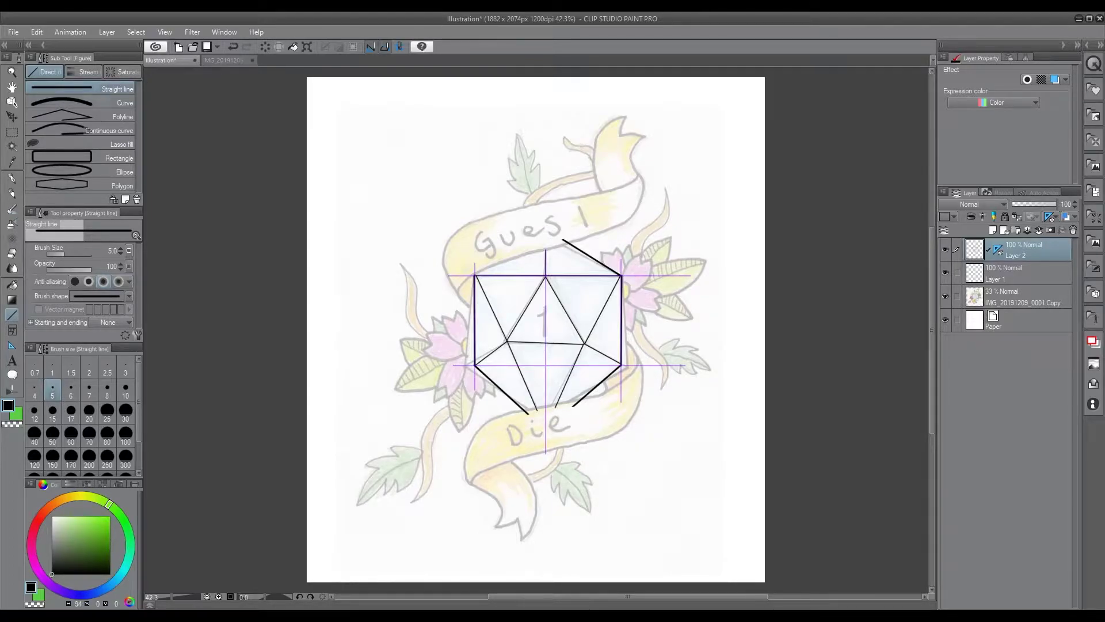
{"action": "key", "text": "b"}
{"action": "key", "text": "ctrl+z"}
{"action": "left_click", "coordinate": [998, 249]}
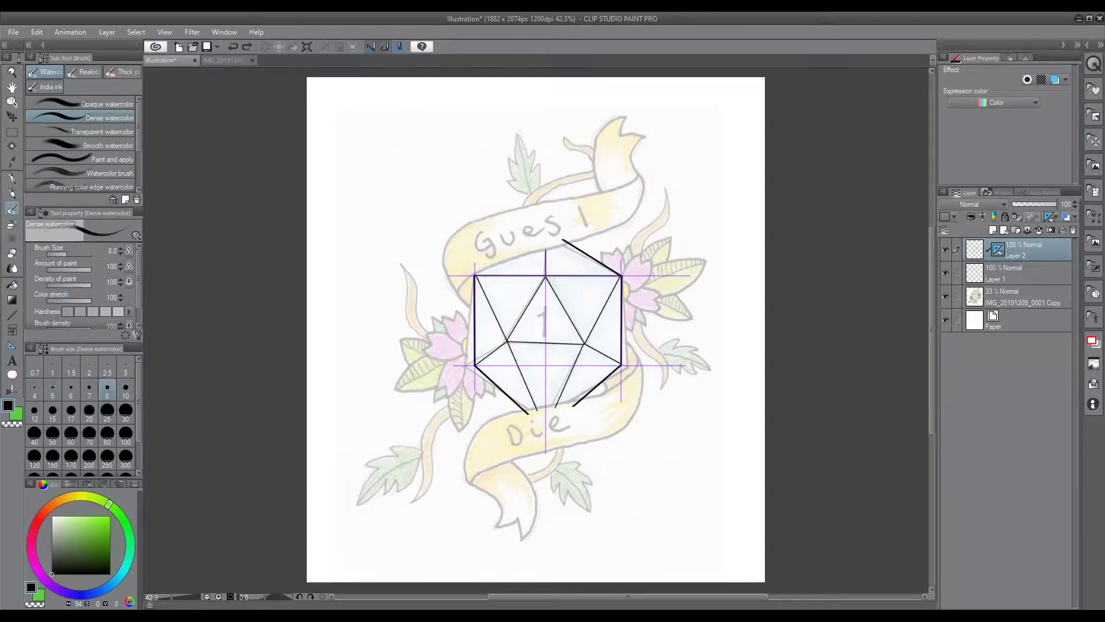
Ink the lower edge of the "Die" banner with the Dense watercolor brush at size 8, from the die's right side to the fold
{"action": "mouse_move", "coordinate": [623, 339]}
{"action": "left_mouse_down"}
{"action": "mouse_move", "coordinate": [594, 446]}
{"action": "mouse_move", "coordinate": [485, 482]}
{"action": "left_mouse_up"}
{"action": "scroll", "coordinate": [573, 448], "scroll_direction": "down", "scroll_amount": 1}
{"action": "key", "text": "ctrl+z"}
{"action": "left_click_drag", "start_coordinate": [577, 444], "coordinate": [505, 493]}
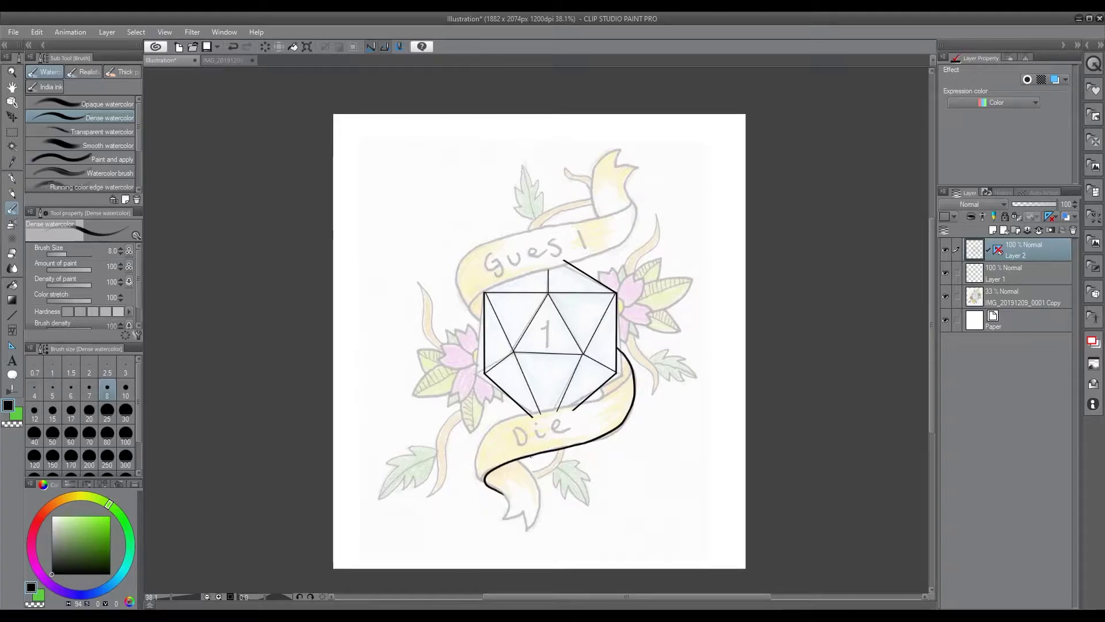
Ink the forked tail of the "Die" banner, its left curl and the upper edge beneath the die
{"action": "left_click_drag", "start_coordinate": [524, 531], "coordinate": [517, 416]}
{"action": "key", "text": "ctrl+z"}
{"action": "left_click_drag", "start_coordinate": [485, 482], "coordinate": [534, 412]}
{"action": "key", "text": "ctrl+z"}
{"action": "key", "text": "ctrl+z"}
{"action": "key", "text": "ctrl+z"}
{"action": "mouse_move", "coordinate": [485, 484]}
{"action": "left_mouse_down"}
{"action": "mouse_move", "coordinate": [521, 416]}
{"action": "mouse_move", "coordinate": [599, 399]}
{"action": "left_mouse_up"}
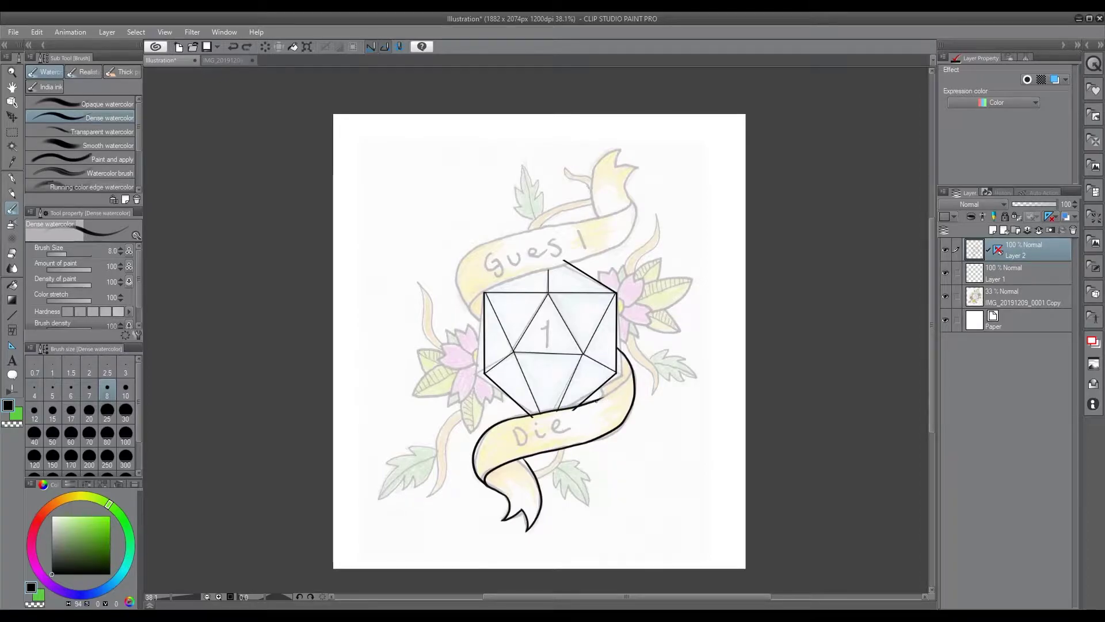
Complete the upper edge of the "Die" banner where it curls up behind the die's right side
{"action": "mouse_move", "coordinate": [631, 362]}
{"action": "left_mouse_down"}
{"action": "mouse_move", "coordinate": [609, 392]}
{"action": "mouse_move", "coordinate": [571, 397]}
{"action": "mouse_move", "coordinate": [630, 369]}
{"action": "mouse_move", "coordinate": [570, 405]}
{"action": "mouse_move", "coordinate": [559, 398]}
{"action": "mouse_move", "coordinate": [583, 406]}
{"action": "mouse_move", "coordinate": [623, 397]}
{"action": "mouse_move", "coordinate": [557, 412]}
{"action": "left_mouse_up"}
{"action": "key", "text": "ctrl+z"}
{"action": "key", "text": "ctrl+z"}
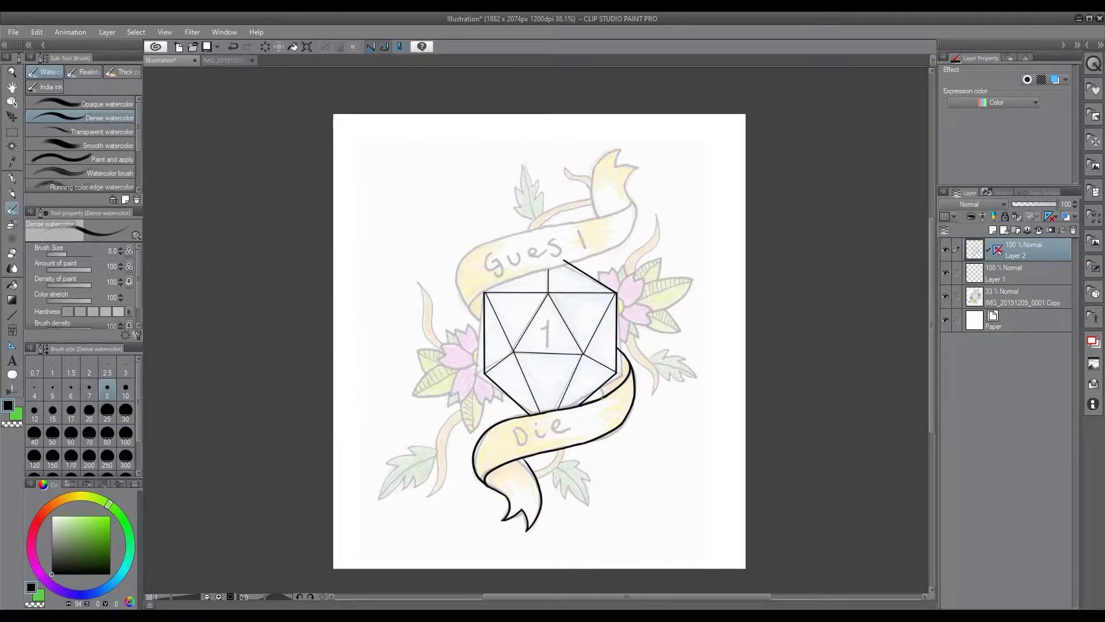
{"action": "left_click_drag", "start_coordinate": [598, 389], "coordinate": [600, 399]}
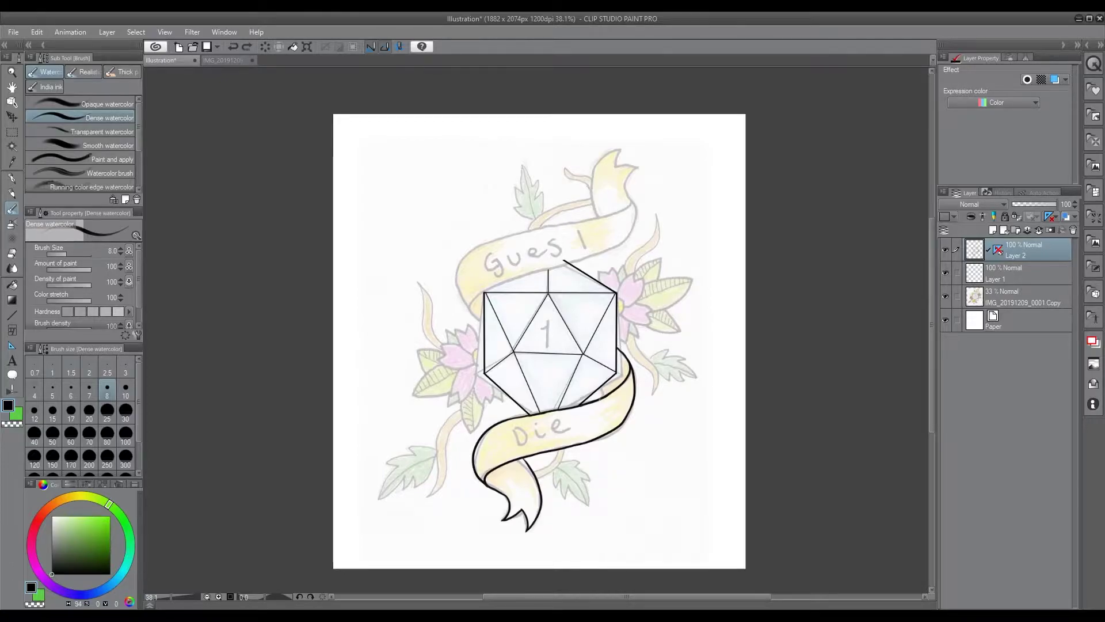
Ink the upper banner's top edge, left curl and forked tail at brush size 8
{"action": "mouse_move", "coordinate": [483, 320]}
{"action": "left_mouse_down"}
{"action": "mouse_move", "coordinate": [516, 232]}
{"action": "mouse_move", "coordinate": [579, 222]}
{"action": "mouse_move", "coordinate": [641, 165]}
{"action": "mouse_move", "coordinate": [613, 164]}
{"action": "mouse_move", "coordinate": [591, 256]}
{"action": "left_mouse_up"}
{"action": "mouse_move", "coordinate": [624, 201]}
{"action": "left_mouse_down"}
{"action": "mouse_move", "coordinate": [593, 252]}
{"action": "mouse_move", "coordinate": [488, 293]}
{"action": "mouse_move", "coordinate": [468, 316]}
{"action": "left_mouse_up"}
{"action": "key", "text": "ctrl+z"}
{"action": "mouse_move", "coordinate": [593, 252]}
{"action": "left_mouse_down"}
{"action": "mouse_move", "coordinate": [467, 319]}
{"action": "mouse_move", "coordinate": [479, 321]}
{"action": "mouse_move", "coordinate": [470, 308]}
{"action": "mouse_move", "coordinate": [483, 323]}
{"action": "mouse_move", "coordinate": [543, 266]}
{"action": "left_mouse_up"}
{"action": "key", "text": "ctrl+z"}
{"action": "key", "text": "ctrl+z"}
{"action": "key", "text": "ctrl+z"}
{"action": "key", "text": "ctrl+z"}
Ink the upper banner's lower edge from the left curl across the top of the die
{"action": "mouse_move", "coordinate": [471, 312]}
{"action": "left_mouse_down"}
{"action": "mouse_move", "coordinate": [541, 267]}
{"action": "mouse_move", "coordinate": [606, 250]}
{"action": "left_mouse_up"}
{"action": "key", "text": "ctrl+z"}
{"action": "left_click_drag", "start_coordinate": [532, 270], "coordinate": [601, 248]}
{"action": "key", "text": "ctrl+z"}
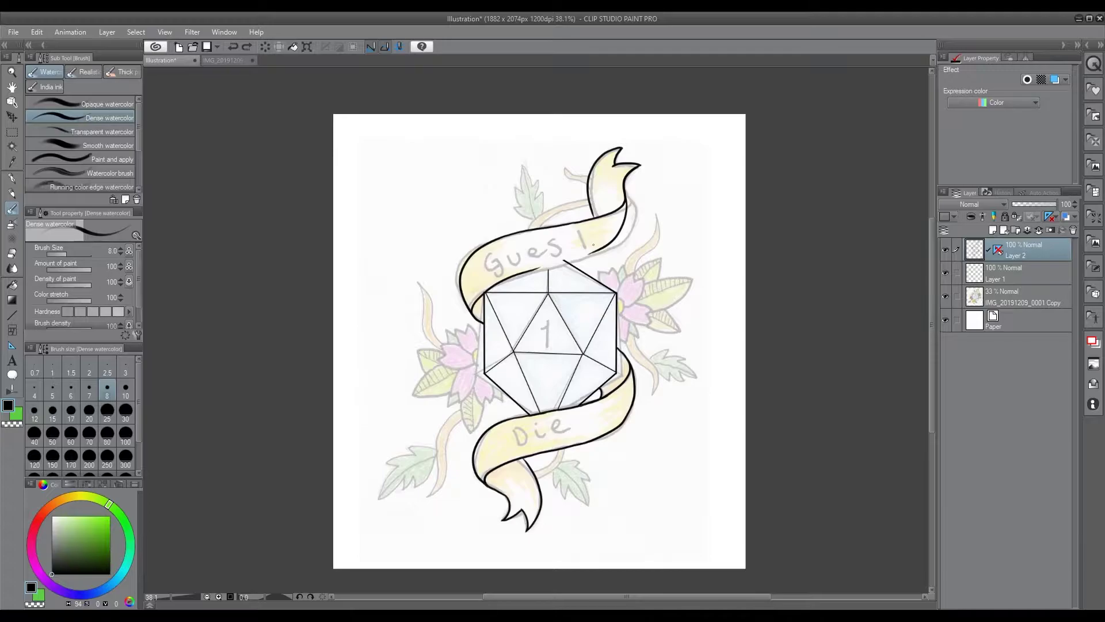
{"action": "left_click_drag", "start_coordinate": [529, 270], "coordinate": [606, 251]}
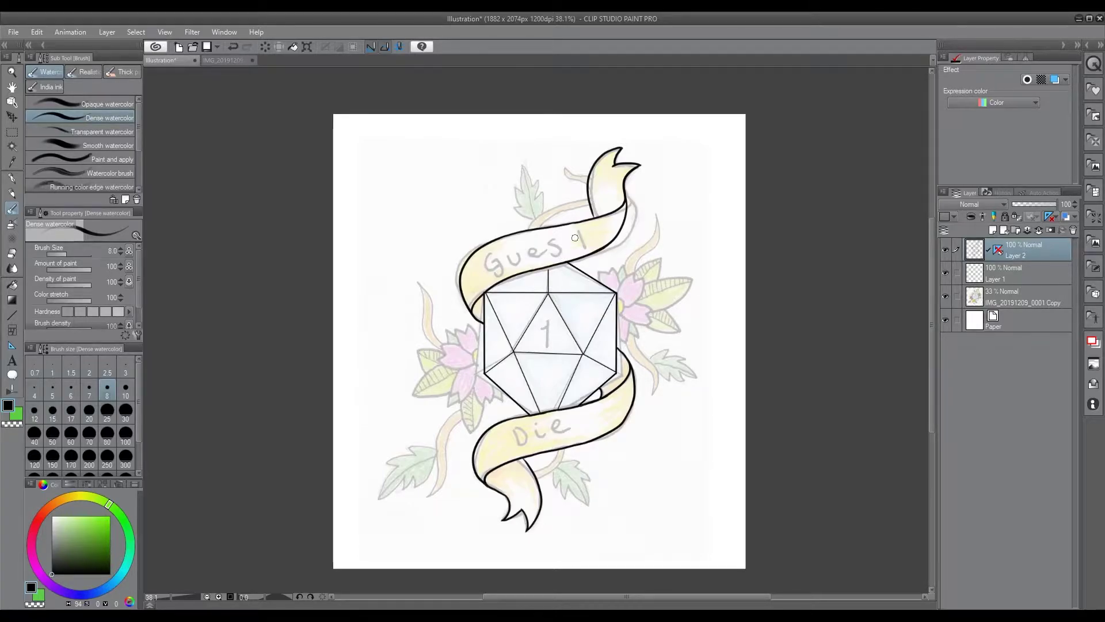
Set the brush size to 6, add a new layer and ink the vine arching above the upper banner
{"action": "key", "text": "["}
{"action": "key", "text": "["}
{"action": "left_click_drag", "start_coordinate": [588, 200], "coordinate": [532, 226]}
{"action": "key", "text": "ctrl+z"}
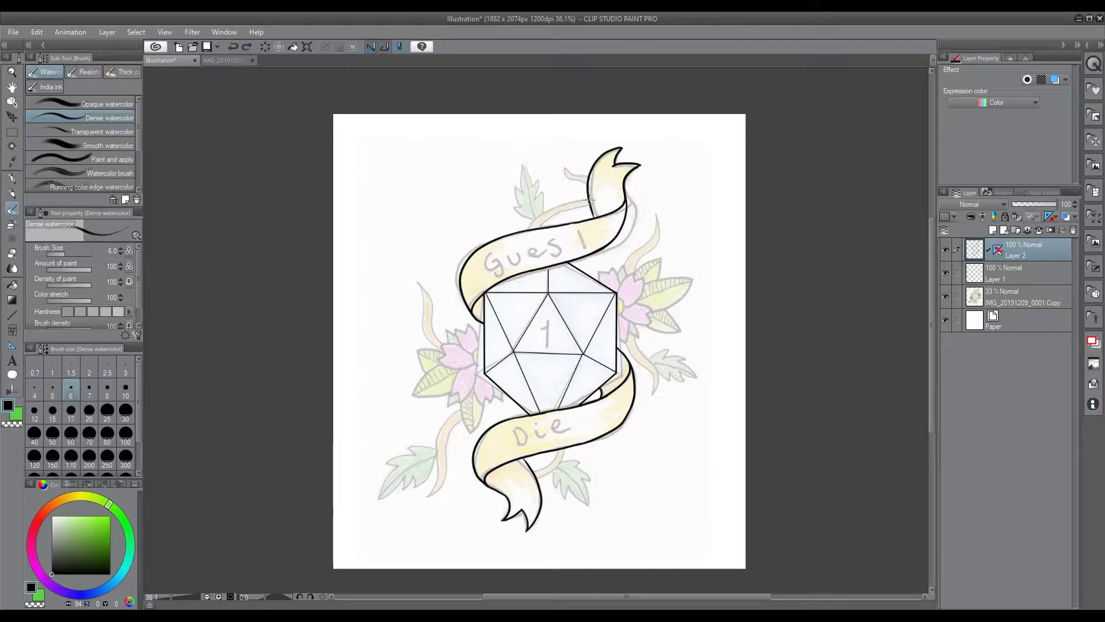
{"action": "left_click_drag", "start_coordinate": [589, 200], "coordinate": [526, 229]}
{"action": "key", "text": "ctrl+z"}
{"action": "key", "text": "ctrl+shift+n"}
{"action": "left_click_drag", "start_coordinate": [588, 199], "coordinate": [525, 229]}
{"action": "left_click_drag", "start_coordinate": [594, 205], "coordinate": [540, 227]}
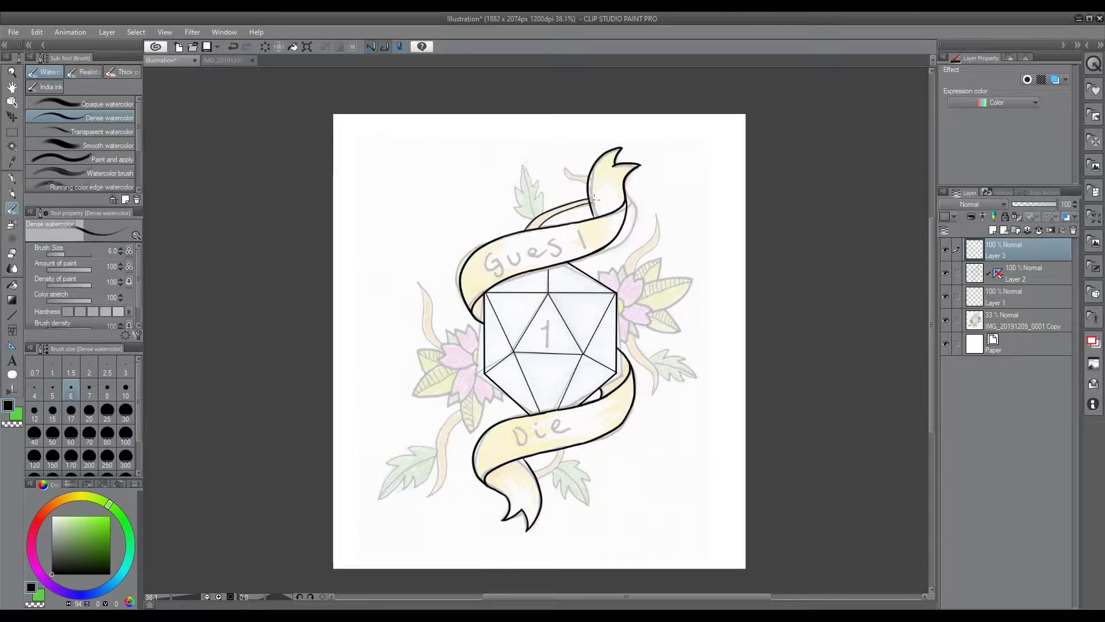
Ink the curled vine tip beside the upper banner's tail and the outline of the top leaf
{"action": "left_click_drag", "start_coordinate": [589, 185], "coordinate": [562, 163]}
{"action": "key", "text": "ctrl+z"}
{"action": "mouse_move", "coordinate": [515, 212]}
{"action": "left_mouse_down"}
{"action": "mouse_move", "coordinate": [518, 181]}
{"action": "mouse_move", "coordinate": [541, 214]}
{"action": "left_mouse_up"}
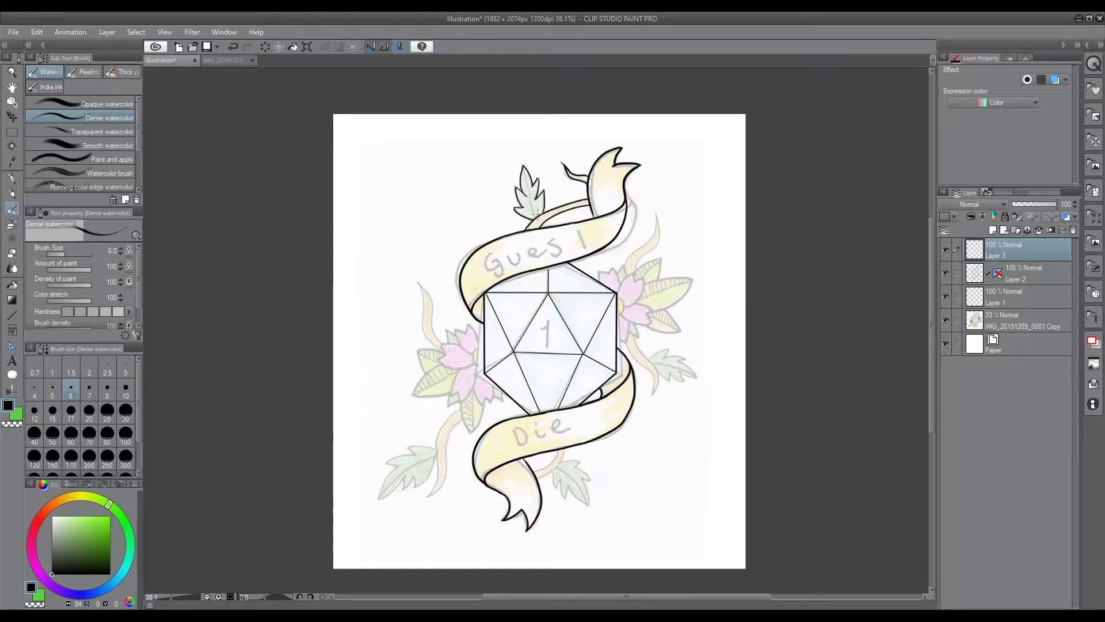
Ink the remaining vines on both sides of the die and around the lower banner's tail
{"action": "mouse_move", "coordinate": [418, 281]}
{"action": "left_mouse_down"}
{"action": "mouse_move", "coordinate": [443, 348]}
{"action": "mouse_move", "coordinate": [423, 285]}
{"action": "left_mouse_up"}
{"action": "left_click_drag", "start_coordinate": [464, 410], "coordinate": [425, 499]}
{"action": "key", "text": "ctrl+z"}
{"action": "left_click_drag", "start_coordinate": [557, 450], "coordinate": [488, 512]}
{"action": "mouse_move", "coordinate": [492, 491]}
{"action": "left_mouse_down"}
{"action": "mouse_move", "coordinate": [487, 518]}
{"action": "mouse_move", "coordinate": [500, 491]}
{"action": "left_mouse_up"}
{"action": "key", "text": "ctrl+z"}
{"action": "key", "text": "ctrl+z"}
{"action": "key", "text": "ctrl+z"}
{"action": "key", "text": "ctrl+z"}
{"action": "left_click_drag", "start_coordinate": [628, 346], "coordinate": [656, 397]}
{"action": "left_click_drag", "start_coordinate": [654, 214], "coordinate": [633, 272]}
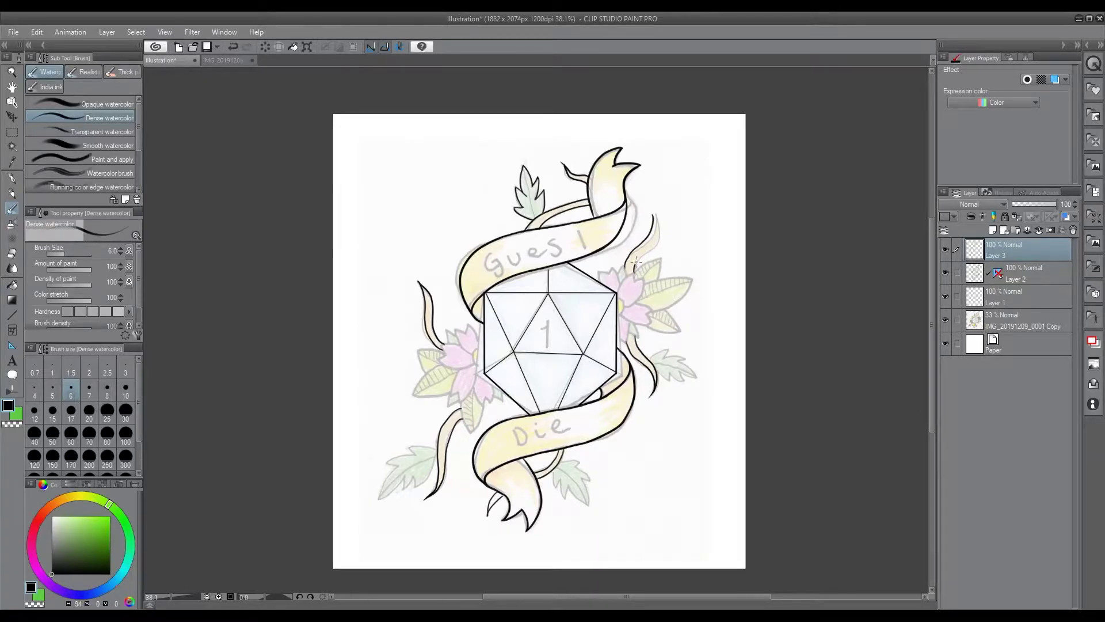
Outline the jagged leaves at the lower left, below the lower banner and right of the die
{"action": "mouse_move", "coordinate": [438, 447]}
{"action": "left_mouse_down"}
{"action": "mouse_move", "coordinate": [381, 496]}
{"action": "mouse_move", "coordinate": [435, 456]}
{"action": "mouse_move", "coordinate": [419, 472]}
{"action": "left_mouse_up"}
{"action": "key", "text": "ctrl+z"}
{"action": "key", "text": "ctrl+z"}
{"action": "key", "text": "ctrl+z"}
{"action": "mouse_move", "coordinate": [556, 469]}
{"action": "left_mouse_down"}
{"action": "mouse_move", "coordinate": [554, 488]}
{"action": "mouse_move", "coordinate": [591, 505]}
{"action": "left_mouse_up"}
{"action": "key", "text": "ctrl+z"}
{"action": "key", "text": "ctrl+z"}
{"action": "left_click_drag", "start_coordinate": [592, 505], "coordinate": [579, 469]}
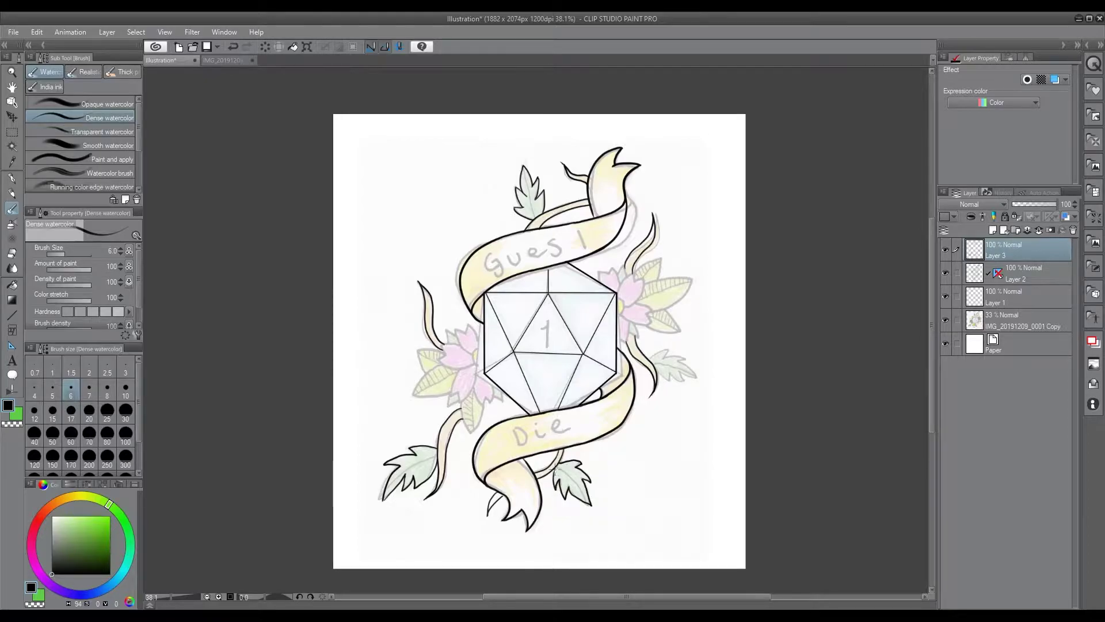
{"action": "mouse_move", "coordinate": [649, 361]}
{"action": "left_mouse_down"}
{"action": "mouse_move", "coordinate": [671, 347]}
{"action": "mouse_move", "coordinate": [698, 379]}
{"action": "mouse_move", "coordinate": [658, 383]}
{"action": "left_mouse_up"}
{"action": "key", "text": "ctrl+z"}
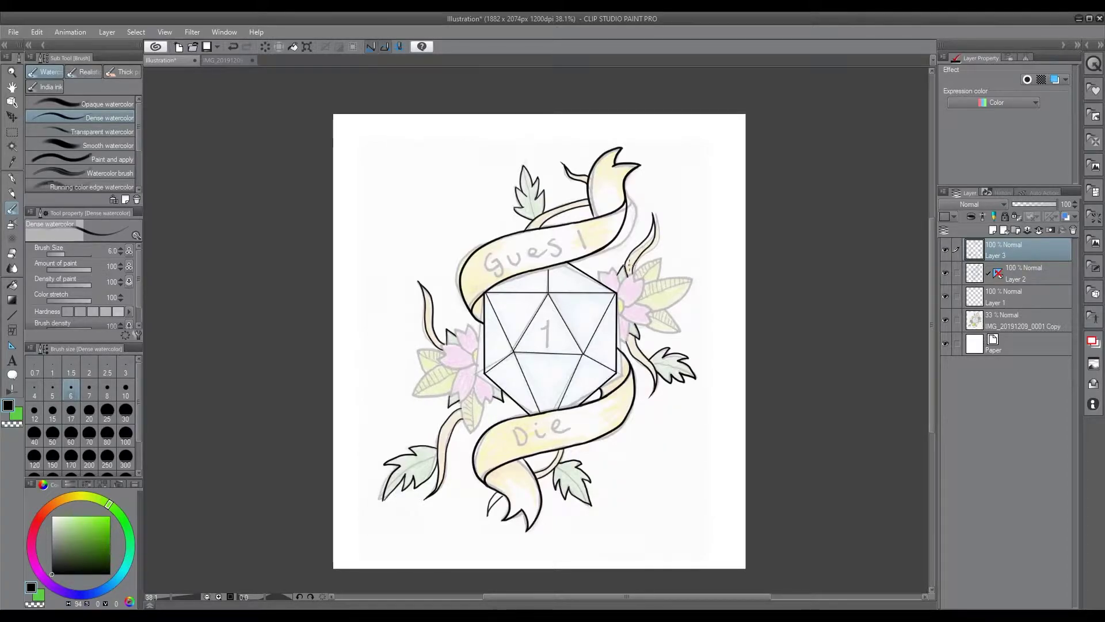
Outline the pointed leaves around the right and left flowers at brush size 6
{"action": "left_click_drag", "start_coordinate": [635, 276], "coordinate": [661, 258]}
{"action": "mouse_move", "coordinate": [661, 258]}
{"action": "left_mouse_down"}
{"action": "mouse_move", "coordinate": [646, 288]}
{"action": "mouse_move", "coordinate": [692, 279]}
{"action": "left_mouse_up"}
{"action": "left_click_drag", "start_coordinate": [692, 279], "coordinate": [648, 328]}
{"action": "mouse_move", "coordinate": [445, 354]}
{"action": "left_mouse_down"}
{"action": "mouse_move", "coordinate": [419, 350]}
{"action": "mouse_move", "coordinate": [424, 374]}
{"action": "mouse_move", "coordinate": [418, 350]}
{"action": "left_mouse_up"}
{"action": "key", "text": "ctrl+z"}
{"action": "key", "text": "ctrl+z"}
{"action": "key", "text": "ctrl+z"}
{"action": "left_click_drag", "start_coordinate": [418, 349], "coordinate": [425, 373]}
{"action": "mouse_move", "coordinate": [442, 364]}
{"action": "left_mouse_down"}
{"action": "mouse_move", "coordinate": [414, 395]}
{"action": "mouse_move", "coordinate": [452, 393]}
{"action": "left_mouse_up"}
{"action": "mouse_move", "coordinate": [461, 403]}
{"action": "left_mouse_down"}
{"action": "mouse_move", "coordinate": [472, 432]}
{"action": "mouse_move", "coordinate": [484, 401]}
{"action": "left_mouse_up"}
Set the brush size to 8 and ink the left flower's petals and centre
{"action": "key", "text": "]"}
{"action": "key", "text": "]"}
{"action": "left_click_drag", "start_coordinate": [483, 349], "coordinate": [484, 367]}
{"action": "mouse_move", "coordinate": [474, 355]}
{"action": "left_mouse_down"}
{"action": "mouse_move", "coordinate": [459, 345]}
{"action": "mouse_move", "coordinate": [469, 325]}
{"action": "left_mouse_up"}
{"action": "mouse_move", "coordinate": [469, 326]}
{"action": "left_mouse_down"}
{"action": "mouse_move", "coordinate": [483, 349]}
{"action": "mouse_move", "coordinate": [441, 353]}
{"action": "mouse_move", "coordinate": [457, 397]}
{"action": "mouse_move", "coordinate": [483, 404]}
{"action": "mouse_move", "coordinate": [497, 378]}
{"action": "mouse_move", "coordinate": [453, 398]}
{"action": "mouse_move", "coordinate": [477, 368]}
{"action": "mouse_move", "coordinate": [459, 403]}
{"action": "mouse_move", "coordinate": [487, 397]}
{"action": "mouse_move", "coordinate": [493, 371]}
{"action": "mouse_move", "coordinate": [480, 359]}
{"action": "left_mouse_up"}
{"action": "key", "text": "ctrl+z"}
{"action": "key", "text": "ctrl+z"}
{"action": "key", "text": "ctrl+z"}
Ink the right flower's petals and centre beside the die's upper right corner
{"action": "left_click_drag", "start_coordinate": [601, 283], "coordinate": [608, 272]}
{"action": "mouse_move", "coordinate": [608, 271]}
{"action": "left_mouse_down"}
{"action": "mouse_move", "coordinate": [618, 293]}
{"action": "mouse_move", "coordinate": [599, 274]}
{"action": "mouse_move", "coordinate": [613, 269]}
{"action": "left_mouse_up"}
{"action": "key", "text": "ctrl+z"}
{"action": "key", "text": "ctrl+z"}
{"action": "mouse_move", "coordinate": [613, 268]}
{"action": "left_mouse_down"}
{"action": "mouse_move", "coordinate": [627, 301]}
{"action": "mouse_move", "coordinate": [620, 315]}
{"action": "mouse_move", "coordinate": [647, 322]}
{"action": "mouse_move", "coordinate": [628, 304]}
{"action": "left_mouse_up"}
{"action": "key", "text": "ctrl+z"}
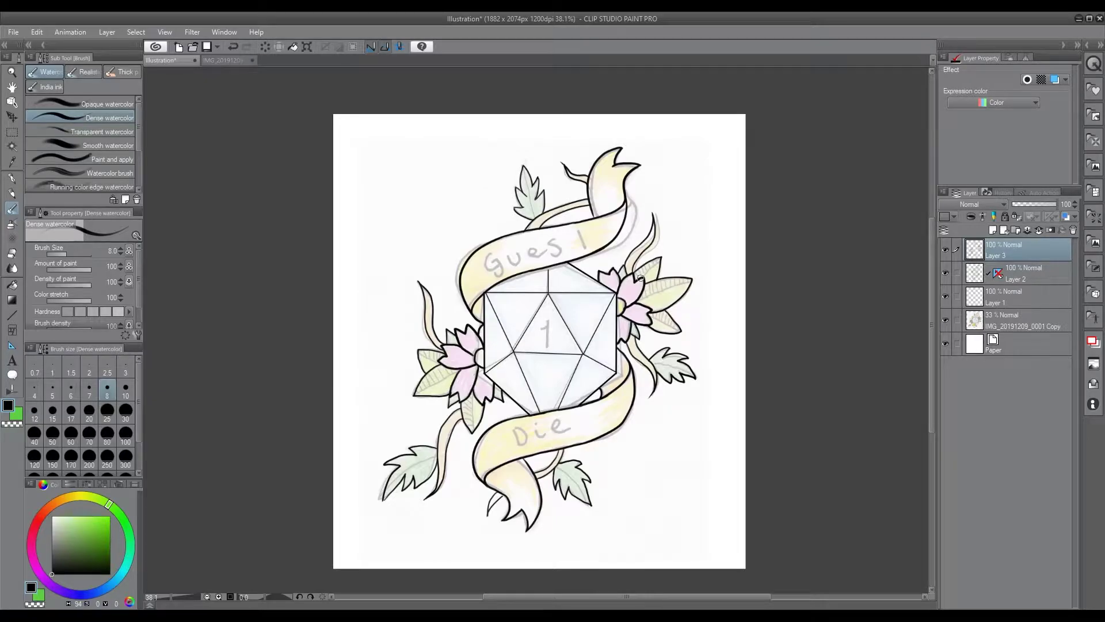
Create a new layer and hatch the two upper leaves of the right flower at brush size 4
{"action": "left_click", "coordinate": [945, 320]}
{"action": "left_click", "coordinate": [945, 320]}
{"action": "left_click", "coordinate": [35, 389]}
{"action": "left_click_drag", "start_coordinate": [663, 257], "coordinate": [643, 276]}
{"action": "key", "text": "ctrl+shift+n"}
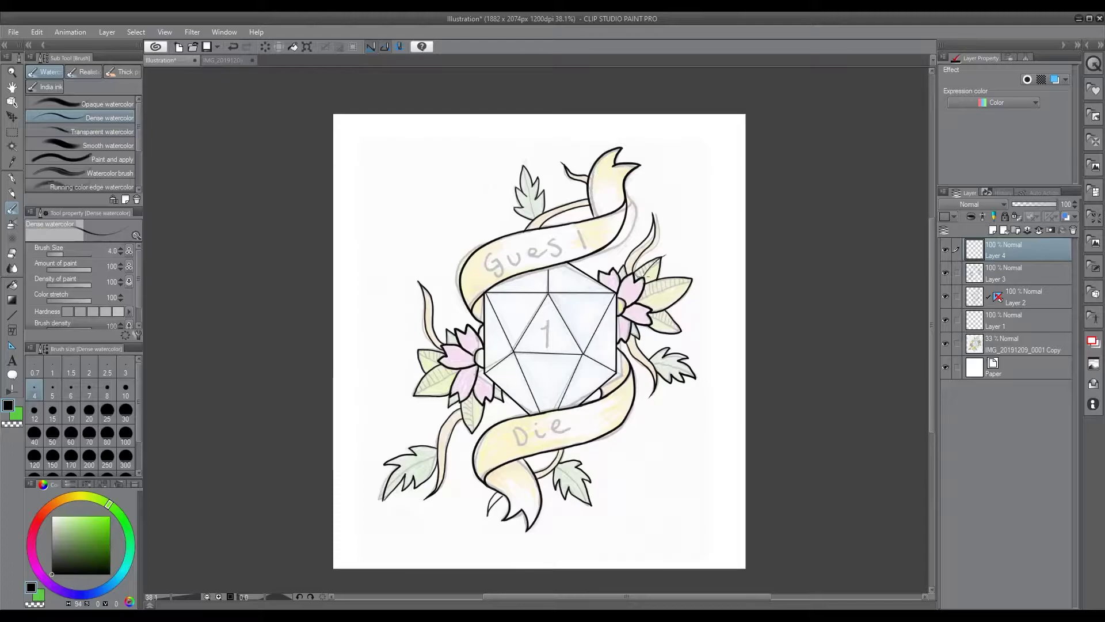
{"action": "left_click_drag", "start_coordinate": [652, 288], "coordinate": [708, 277]}
{"action": "key", "text": "ctrl+z"}
Draw fine veins inside the jagged leaves at the top, lower left, below the lower banner and right of the die
{"action": "left_click_drag", "start_coordinate": [534, 216], "coordinate": [526, 163]}
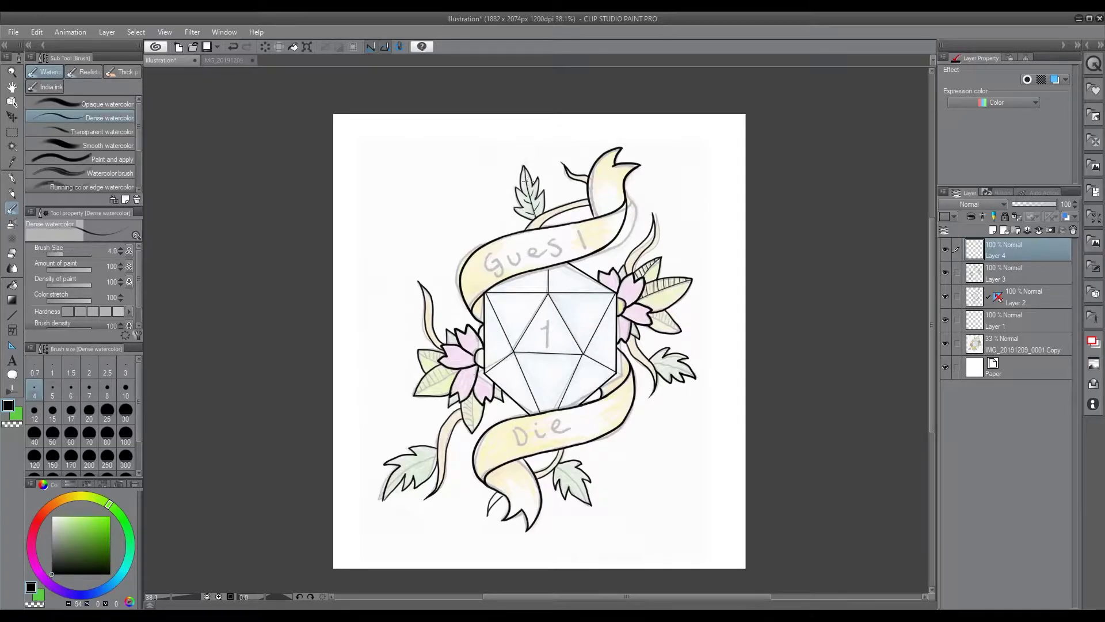
{"action": "left_click_drag", "start_coordinate": [436, 454], "coordinate": [384, 496]}
{"action": "mouse_move", "coordinate": [555, 468]}
{"action": "left_mouse_down"}
{"action": "mouse_move", "coordinate": [590, 505]}
{"action": "mouse_move", "coordinate": [569, 464]}
{"action": "left_mouse_up"}
{"action": "mouse_move", "coordinate": [567, 474]}
{"action": "left_mouse_down"}
{"action": "mouse_move", "coordinate": [576, 465]}
{"action": "mouse_move", "coordinate": [584, 475]}
{"action": "left_mouse_up"}
{"action": "left_click_drag", "start_coordinate": [567, 476], "coordinate": [574, 495]}
{"action": "left_click_drag", "start_coordinate": [652, 365], "coordinate": [694, 377]}
Hatch the right flower's lower leaf and the pointed leaves around the left flower
{"action": "mouse_move", "coordinate": [660, 304]}
{"action": "left_mouse_down"}
{"action": "mouse_move", "coordinate": [656, 317]}
{"action": "mouse_move", "coordinate": [679, 321]}
{"action": "left_mouse_up"}
{"action": "scroll", "coordinate": [475, 437], "scroll_direction": "up", "scroll_amount": 1}
{"action": "mouse_move", "coordinate": [470, 394]}
{"action": "left_mouse_down"}
{"action": "mouse_move", "coordinate": [473, 439]}
{"action": "mouse_move", "coordinate": [524, 206]}
{"action": "mouse_move", "coordinate": [483, 218]}
{"action": "left_mouse_up"}
{"action": "left_click_drag", "start_coordinate": [496, 215], "coordinate": [492, 222]}
{"action": "left_click_drag", "start_coordinate": [505, 217], "coordinate": [504, 230]}
{"action": "mouse_move", "coordinate": [521, 227]}
{"action": "left_mouse_down"}
{"action": "mouse_move", "coordinate": [514, 238]}
{"action": "mouse_move", "coordinate": [478, 219]}
{"action": "mouse_move", "coordinate": [439, 282]}
{"action": "left_mouse_up"}
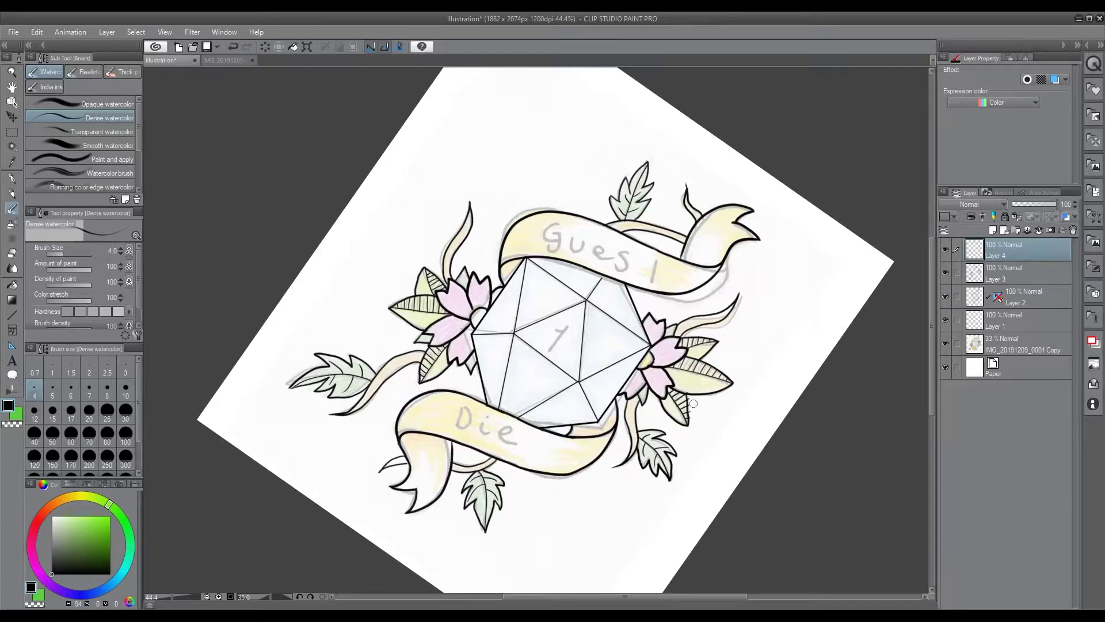
Add the text "1" over the centre of the die
{"action": "key", "text": "minus"}
{"action": "key", "text": "asciicircum"}
{"action": "key", "text": "minus"}
{"action": "left_click", "coordinate": [944, 343]}
{"action": "key", "text": "t"}
{"action": "left_click", "coordinate": [553, 325]}
{"action": "type", "text": "1"}
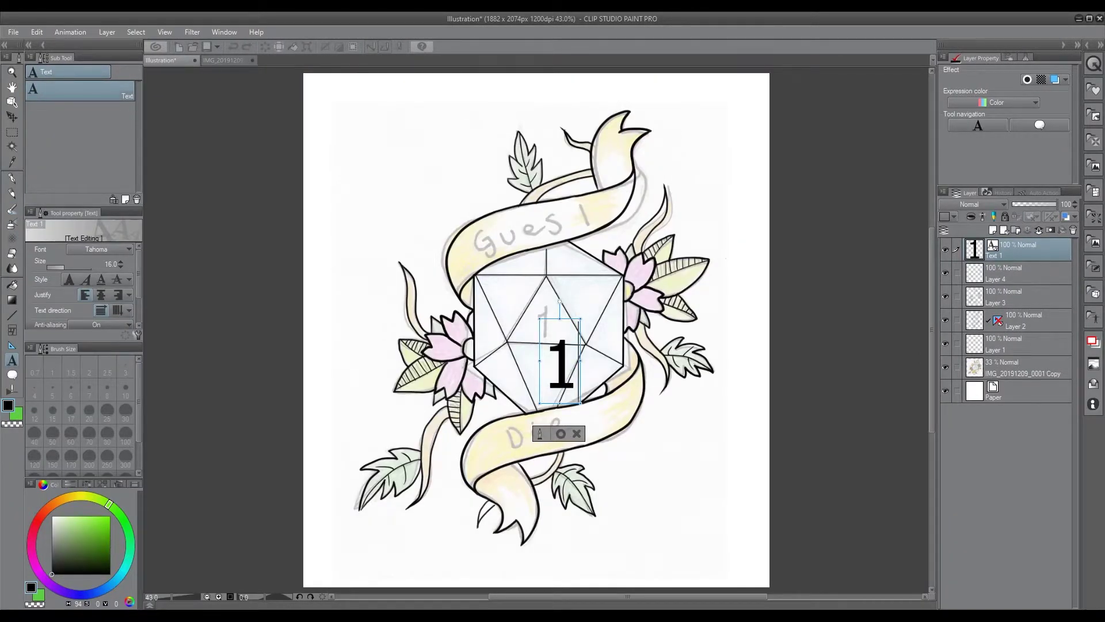
Try several fonts on the "1", including Adobe Caslon Pro Bold, and place it in bold serif on the die's central triangle
{"action": "left_click_drag", "start_coordinate": [578, 363], "coordinate": [543, 362]}
{"action": "left_click", "coordinate": [85, 279]}
{"action": "left_click", "coordinate": [85, 279]}
{"action": "left_click", "coordinate": [69, 279]}
{"action": "left_click", "coordinate": [69, 280]}
{"action": "scroll", "coordinate": [99, 249], "scroll_direction": "up", "scroll_amount": 5}
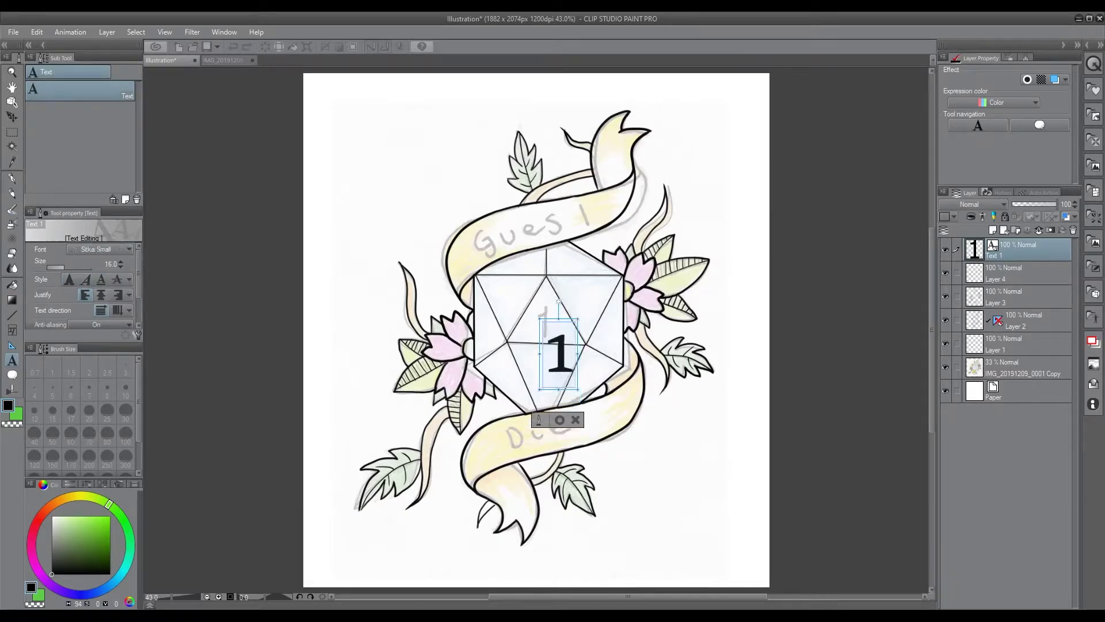
{"action": "key", "text": "Up"}
{"action": "key", "text": "Up"}
{"action": "key", "text": "Up"}
{"action": "key", "text": "Up"}
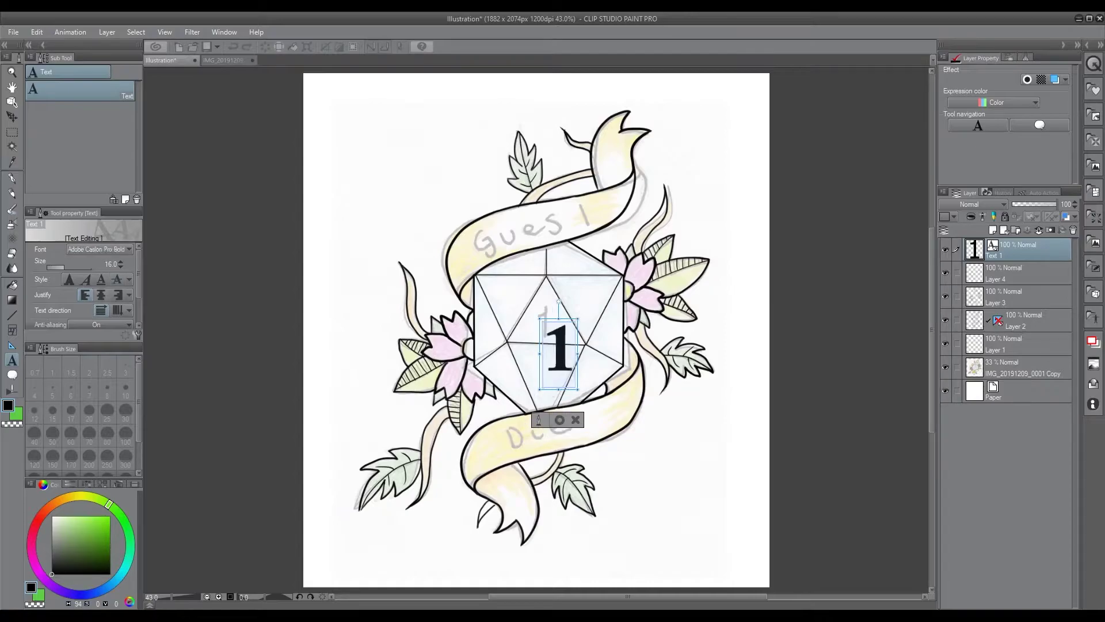
{"action": "key", "text": "Down"}
{"action": "key", "text": "Down"}
{"action": "key", "text": "Down"}
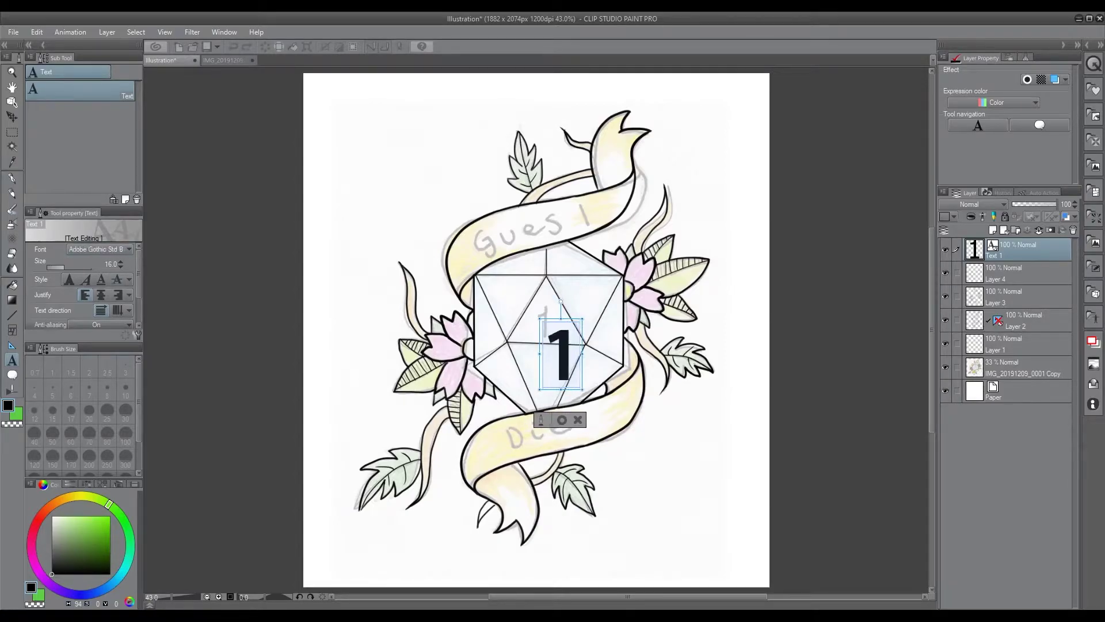
{"action": "key", "text": "Down"}
{"action": "key", "text": "Down"}
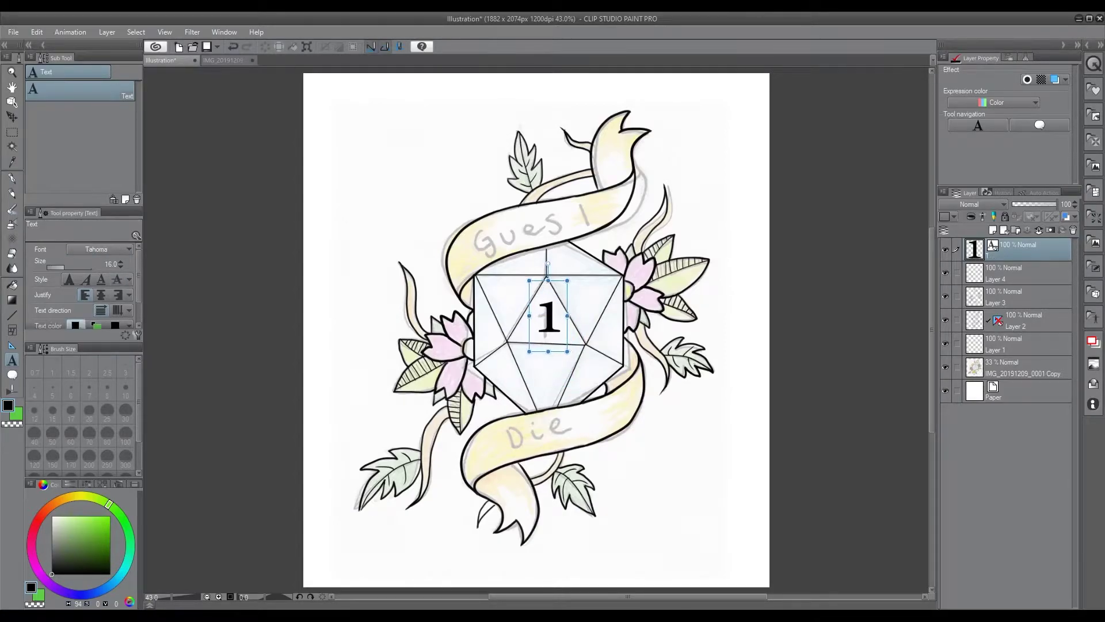
Change the "1" to a narrower bold serif font and centre it within the die's central triangle
{"action": "key", "text": "Up"}
{"action": "key", "text": "Up"}
{"action": "key", "text": "Down"}
{"action": "key", "text": "Down"}
{"action": "key", "text": "Down"}
{"action": "key", "text": "Down"}
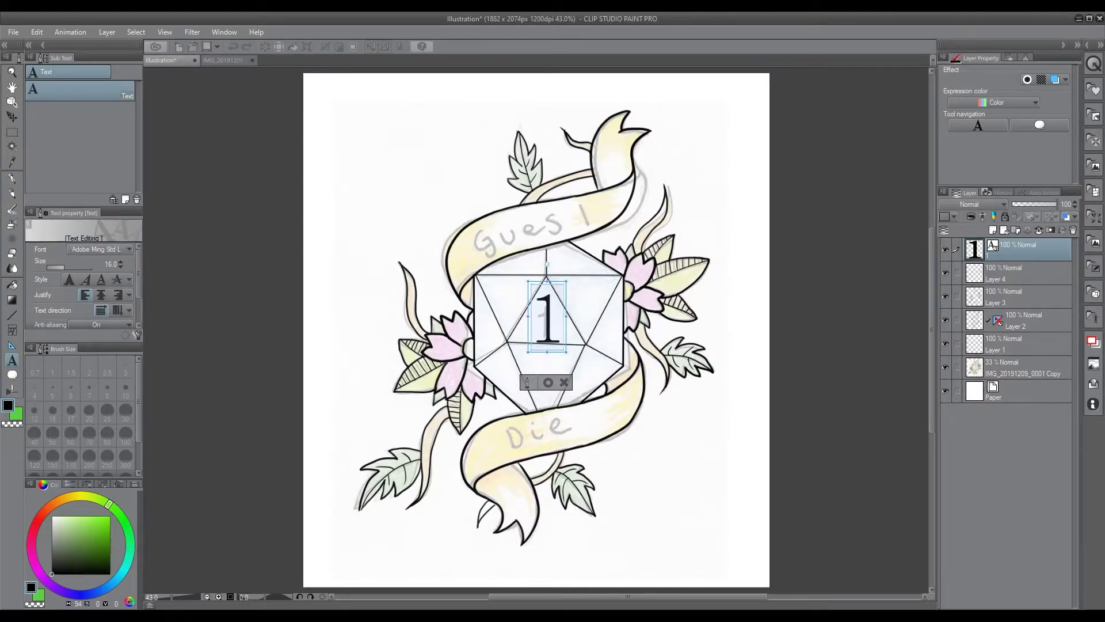
{"action": "left_click_drag", "start_coordinate": [543, 316], "coordinate": [547, 326]}
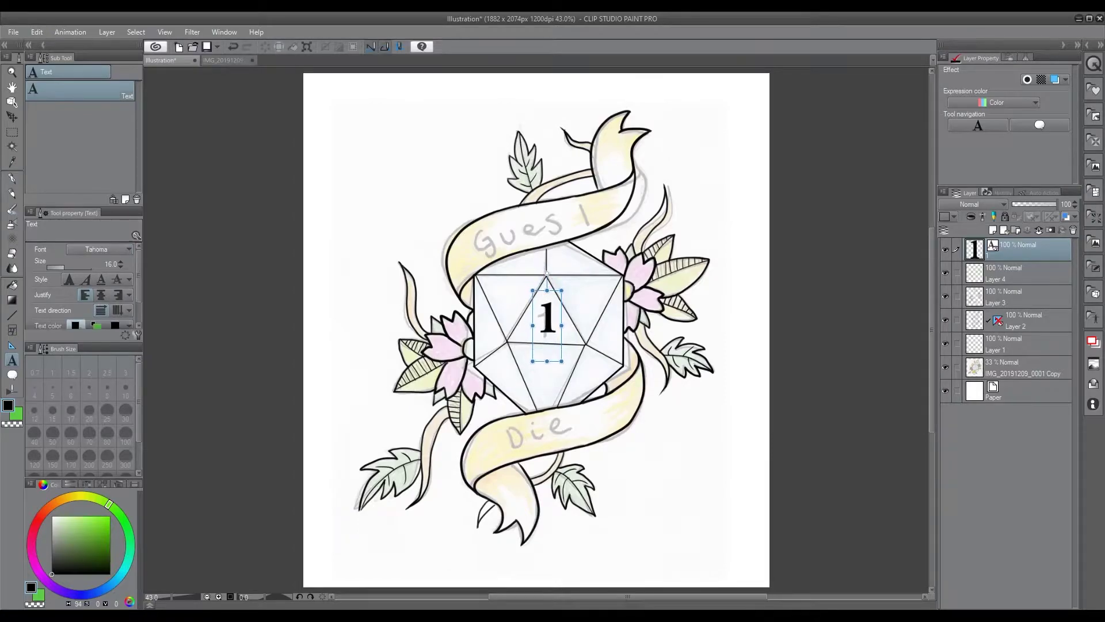
Erase the thick ink of the right and left flowers on Layer 3, with the brush size set to 6
{"action": "scroll", "coordinate": [535, 330], "scroll_direction": "down", "scroll_amount": 1}
{"action": "left_click", "coordinate": [1020, 273]}
{"action": "left_click", "coordinate": [1020, 295]}
{"action": "left_click", "coordinate": [945, 295]}
{"action": "left_click", "coordinate": [945, 296]}
{"action": "left_click", "coordinate": [11, 208]}
{"action": "left_click", "coordinate": [71, 389]}
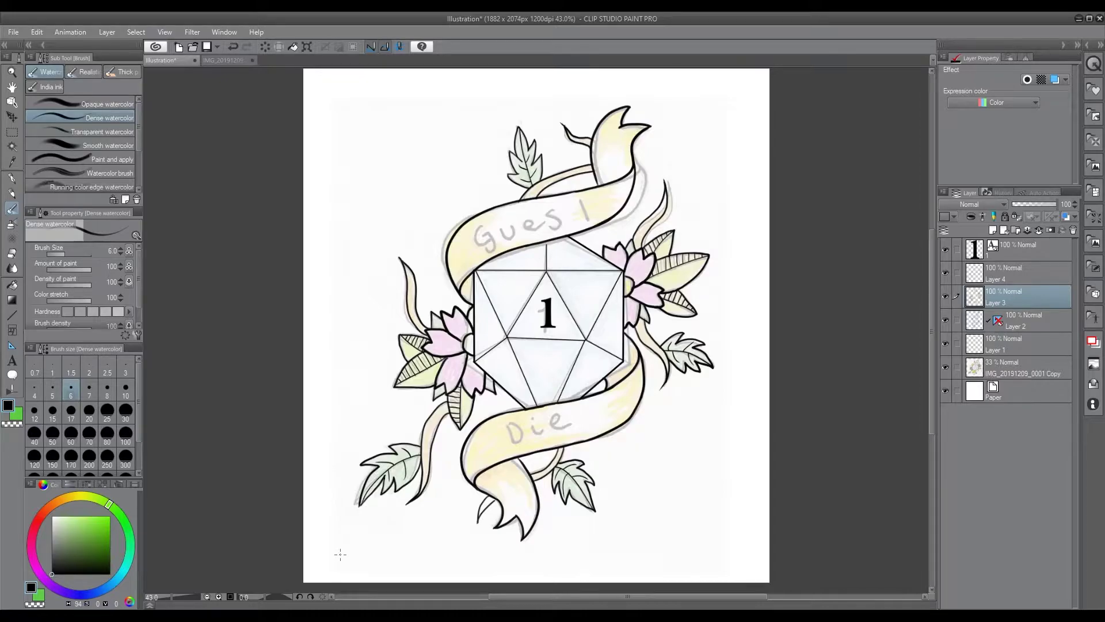
{"action": "mouse_move", "coordinate": [645, 279]}
{"action": "left_mouse_down"}
{"action": "mouse_move", "coordinate": [663, 306]}
{"action": "mouse_move", "coordinate": [628, 299]}
{"action": "left_mouse_up"}
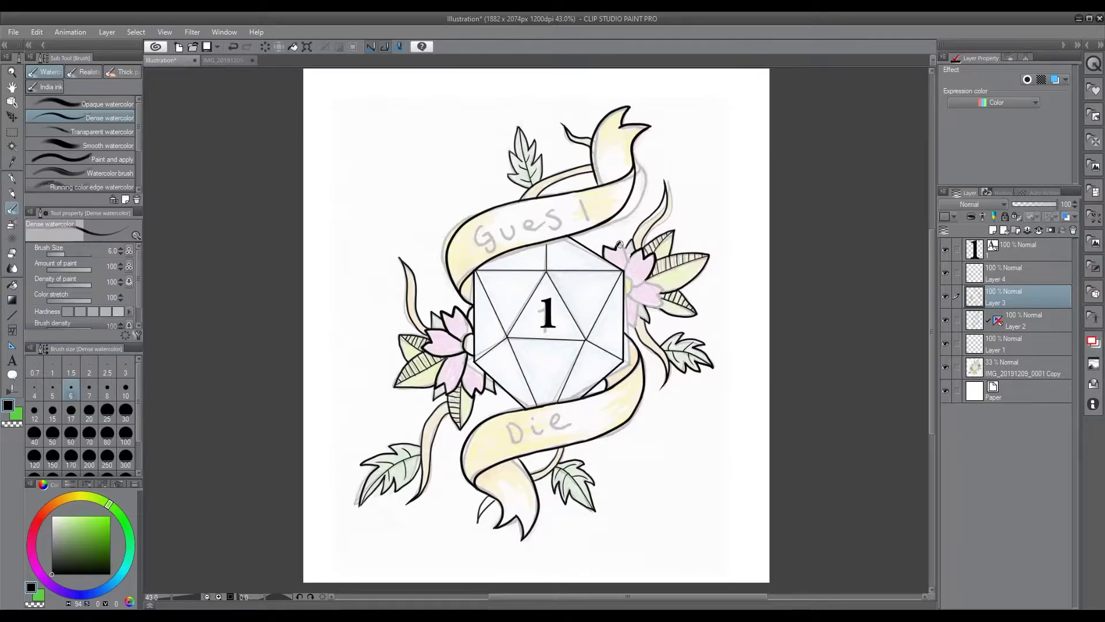
{"action": "left_click_drag", "start_coordinate": [641, 248], "coordinate": [661, 277]}
{"action": "mouse_move", "coordinate": [467, 307]}
{"action": "left_mouse_down"}
{"action": "mouse_move", "coordinate": [474, 335]}
{"action": "mouse_move", "coordinate": [447, 308]}
{"action": "mouse_move", "coordinate": [461, 338]}
{"action": "mouse_move", "coordinate": [426, 330]}
{"action": "mouse_move", "coordinate": [435, 355]}
{"action": "mouse_move", "coordinate": [459, 352]}
{"action": "mouse_move", "coordinate": [434, 387]}
{"action": "mouse_move", "coordinate": [451, 389]}
{"action": "mouse_move", "coordinate": [462, 366]}
{"action": "mouse_move", "coordinate": [484, 382]}
{"action": "left_mouse_up"}
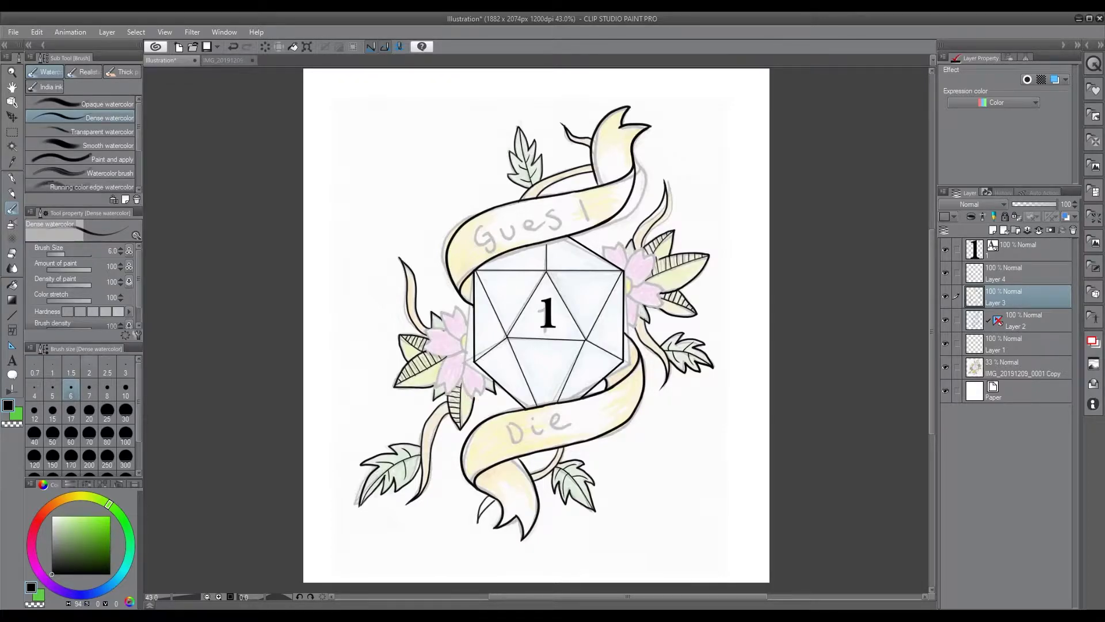
Re-ink the left flower's petals and centre in thinner lines at brush size 6, undoing stray strokes
{"action": "mouse_move", "coordinate": [470, 335]}
{"action": "left_mouse_down"}
{"action": "mouse_move", "coordinate": [470, 350]}
{"action": "mouse_move", "coordinate": [442, 313]}
{"action": "left_mouse_up"}
{"action": "key", "text": "ctrl+z"}
{"action": "key", "text": "ctrl+z"}
{"action": "key", "text": "ctrl+z"}
{"action": "mouse_move", "coordinate": [443, 314]}
{"action": "left_mouse_down"}
{"action": "mouse_move", "coordinate": [468, 342]}
{"action": "mouse_move", "coordinate": [469, 309]}
{"action": "mouse_move", "coordinate": [469, 337]}
{"action": "mouse_move", "coordinate": [435, 312]}
{"action": "mouse_move", "coordinate": [445, 330]}
{"action": "mouse_move", "coordinate": [424, 351]}
{"action": "mouse_move", "coordinate": [463, 346]}
{"action": "left_mouse_up"}
{"action": "key", "text": "ctrl+z"}
{"action": "mouse_move", "coordinate": [446, 361]}
{"action": "left_mouse_down"}
{"action": "mouse_move", "coordinate": [467, 377]}
{"action": "mouse_move", "coordinate": [473, 395]}
{"action": "mouse_move", "coordinate": [483, 365]}
{"action": "left_mouse_up"}
{"action": "key", "text": "ctrl+z"}
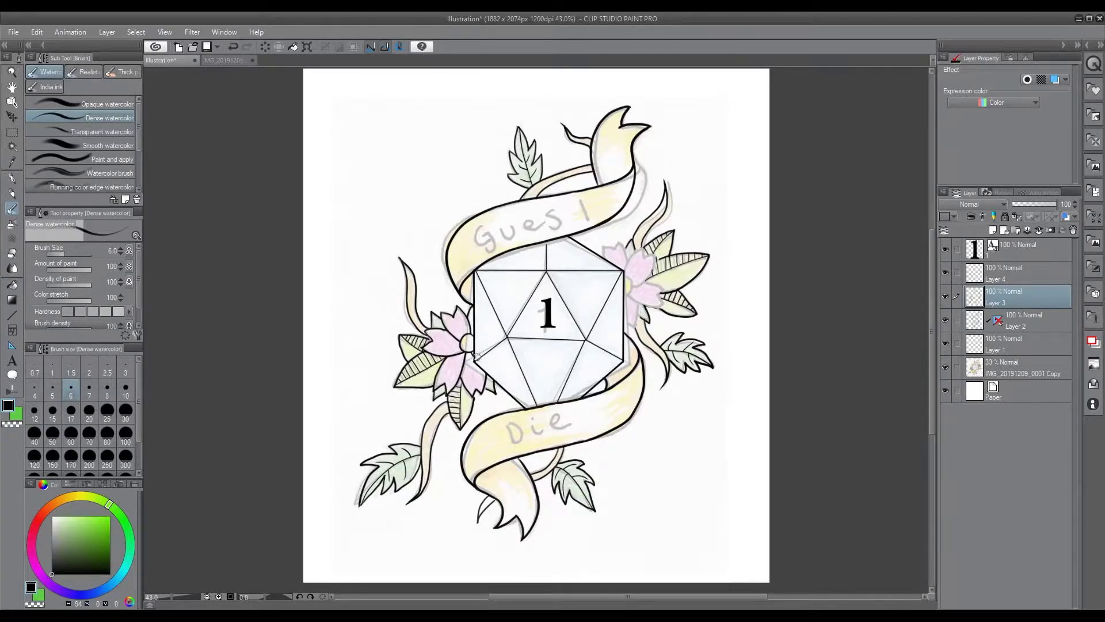
{"action": "key", "text": "ctrl+z"}
{"action": "key", "text": "ctrl+z"}
{"action": "key", "text": "ctrl+z"}
{"action": "key", "text": "ctrl+z"}
{"action": "key", "text": "ctrl+z"}
{"action": "mouse_move", "coordinate": [437, 381]}
{"action": "left_mouse_down"}
{"action": "mouse_move", "coordinate": [446, 351]}
{"action": "mouse_move", "coordinate": [438, 388]}
{"action": "mouse_move", "coordinate": [468, 358]}
{"action": "mouse_move", "coordinate": [462, 379]}
{"action": "mouse_move", "coordinate": [429, 387]}
{"action": "mouse_move", "coordinate": [446, 379]}
{"action": "mouse_move", "coordinate": [435, 396]}
{"action": "mouse_move", "coordinate": [451, 390]}
{"action": "mouse_move", "coordinate": [436, 402]}
{"action": "mouse_move", "coordinate": [449, 367]}
{"action": "mouse_move", "coordinate": [449, 409]}
{"action": "mouse_move", "coordinate": [480, 390]}
{"action": "left_mouse_up"}
{"action": "key", "text": "ctrl+z"}
{"action": "key", "text": "ctrl+z"}
{"action": "key", "text": "ctrl+z"}
{"action": "key", "text": "ctrl+z"}
{"action": "key", "text": "ctrl+z"}
{"action": "key", "text": "ctrl+z"}
{"action": "key", "text": "ctrl+z"}
Re-ink the right flower's petals and centre at brush size 6
{"action": "mouse_move", "coordinate": [625, 276]}
{"action": "left_mouse_down"}
{"action": "mouse_move", "coordinate": [625, 298]}
{"action": "mouse_move", "coordinate": [655, 304]}
{"action": "left_mouse_up"}
{"action": "key", "text": "ctrl+z"}
{"action": "key", "text": "ctrl+z"}
{"action": "mouse_move", "coordinate": [548, 196]}
{"action": "left_mouse_down"}
{"action": "mouse_move", "coordinate": [561, 202]}
{"action": "mouse_move", "coordinate": [542, 231]}
{"action": "left_mouse_up"}
{"action": "mouse_move", "coordinate": [550, 197]}
{"action": "left_mouse_down"}
{"action": "mouse_move", "coordinate": [504, 204]}
{"action": "mouse_move", "coordinate": [531, 226]}
{"action": "mouse_move", "coordinate": [484, 215]}
{"action": "left_mouse_up"}
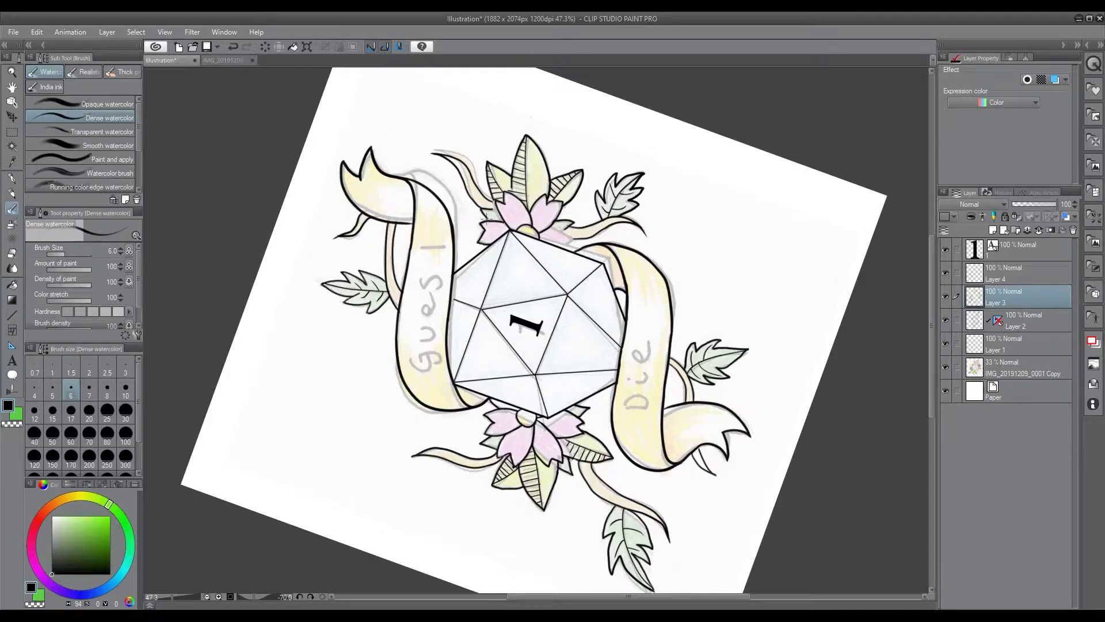
{"action": "mouse_move", "coordinate": [549, 227]}
{"action": "left_mouse_down"}
{"action": "mouse_move", "coordinate": [567, 242]}
{"action": "mouse_move", "coordinate": [553, 230]}
{"action": "mouse_move", "coordinate": [572, 232]}
{"action": "left_mouse_up"}
{"action": "key", "text": "alt+bracketright"}
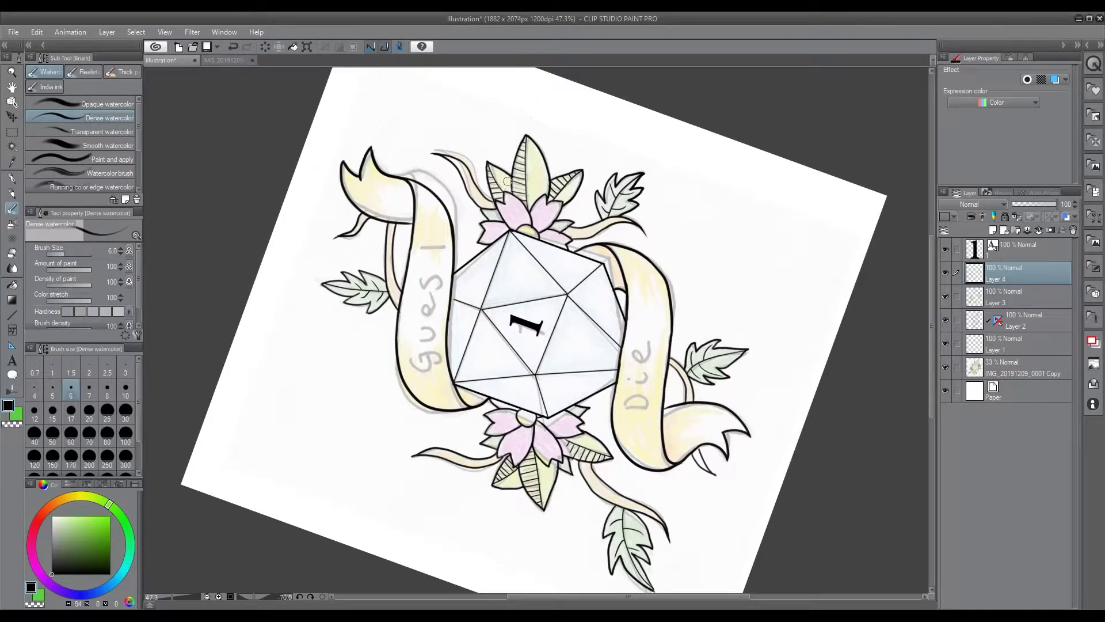
{"action": "scroll", "coordinate": [507, 181], "scroll_direction": "down", "scroll_amount": 3}
{"action": "key", "text": "minus"}
{"action": "key", "text": "minus"}
{"action": "key", "text": "minus"}
{"action": "key", "text": "minus"}
{"action": "key", "text": "minus"}
{"action": "key", "text": "minus"}
{"action": "key", "text": "minus"}
{"action": "key", "text": "minus"}
{"action": "key", "text": "minus"}
{"action": "key", "text": "minus"}
{"action": "key", "text": "minus"}
{"action": "key", "text": "minus"}
{"action": "key", "text": "minus"}
{"action": "scroll", "coordinate": [507, 299], "scroll_direction": "up", "scroll_amount": 1}
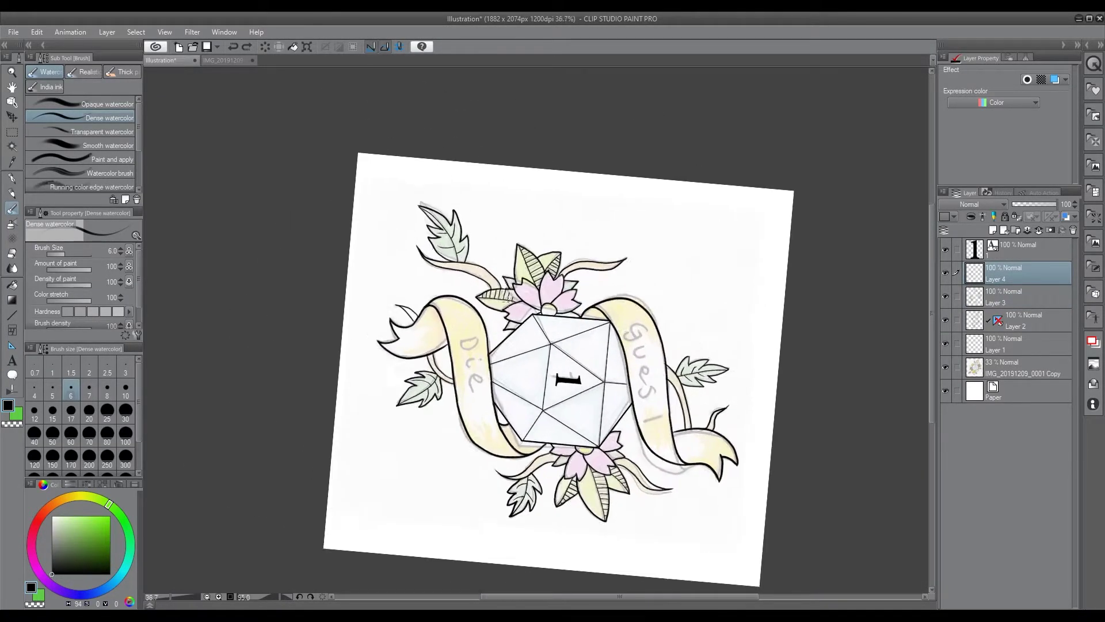
{"action": "scroll", "coordinate": [507, 296], "scroll_direction": "up", "scroll_amount": 2}
{"action": "key", "text": "bracketleft"}
{"action": "key", "text": "bracketleft"}
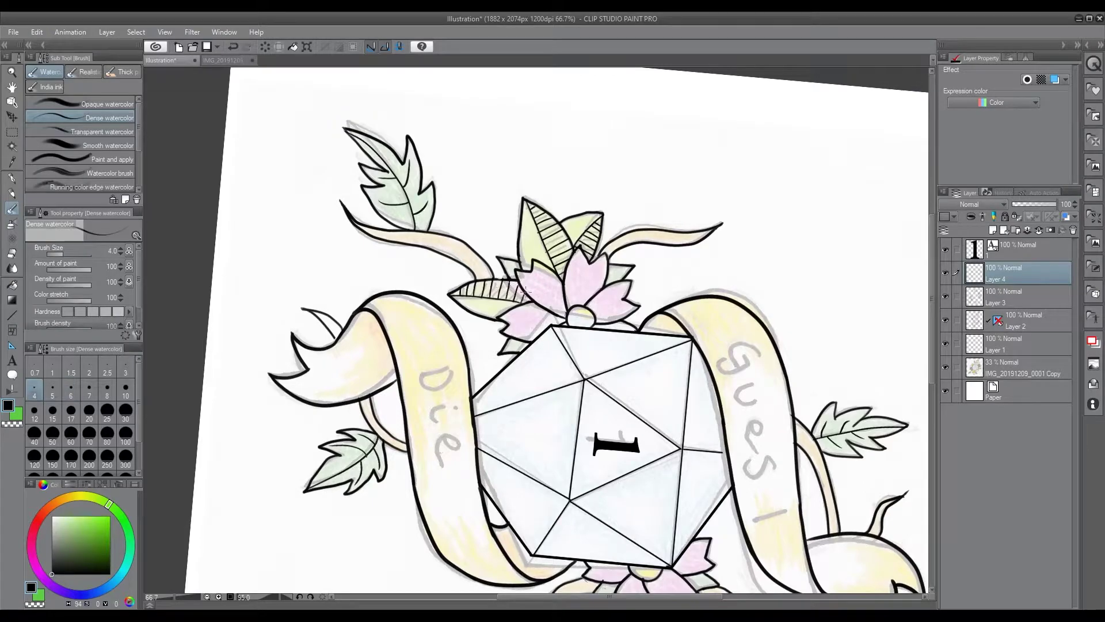
Touch up the die's outer edge beside the "Die" banner on Layer 2 at brush size 6
{"action": "key", "text": "alt+bracketleft"}
{"action": "key", "text": "bracketright"}
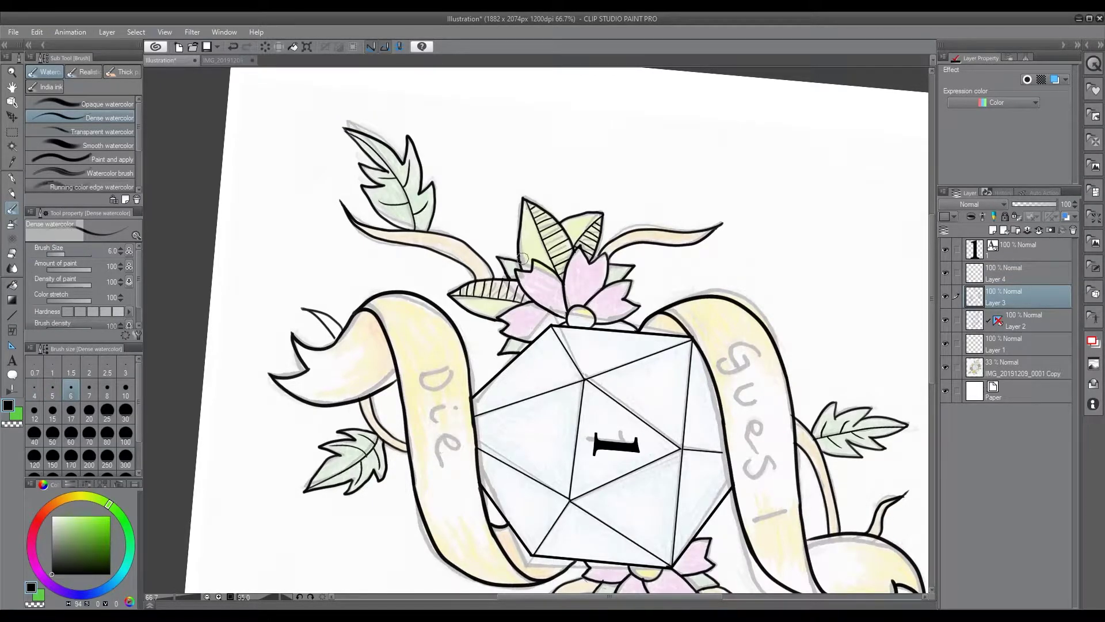
{"action": "scroll", "coordinate": [524, 255], "scroll_direction": "down", "scroll_amount": 4}
{"action": "scroll", "coordinate": [526, 255], "scroll_direction": "up", "scroll_amount": 3}
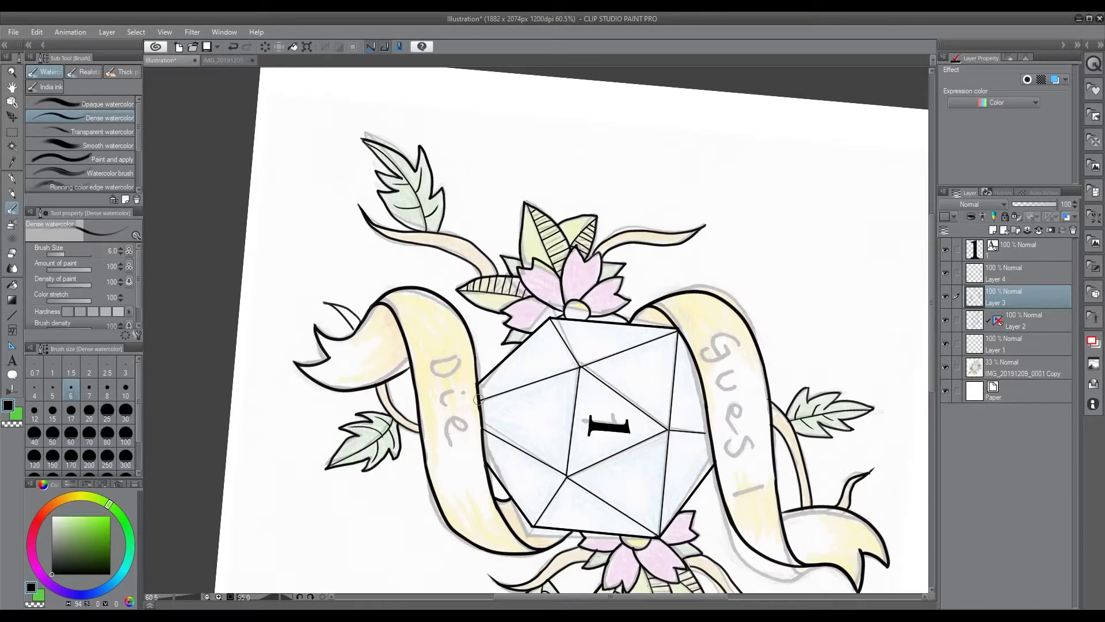
{"action": "key", "text": "alt+bracketleft"}
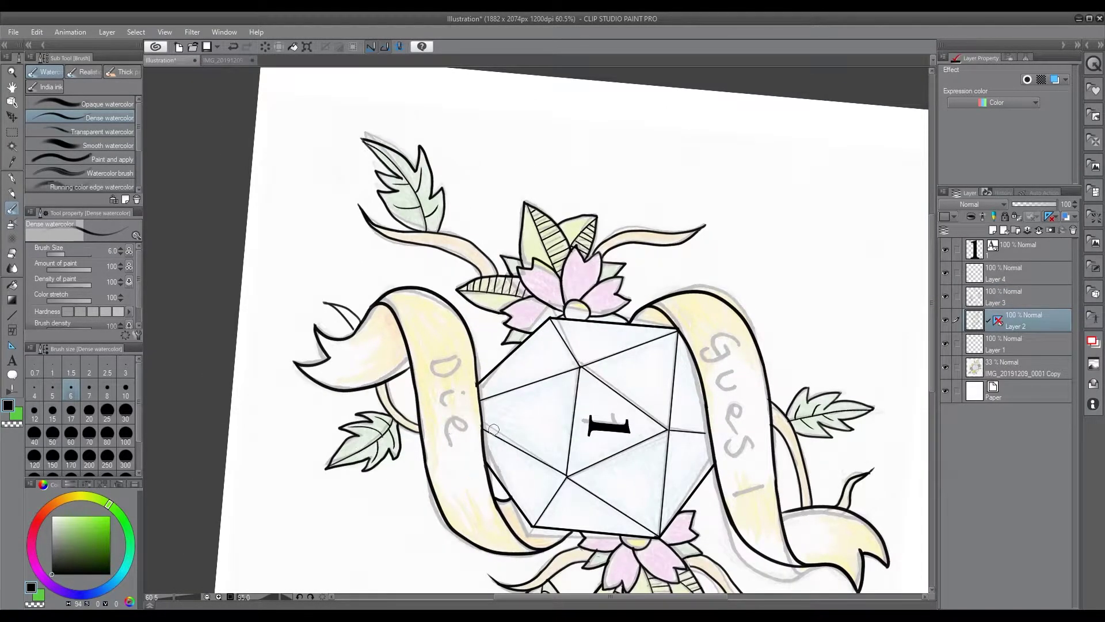
{"action": "key", "text": "ctrl+z"}
{"action": "left_click_drag", "start_coordinate": [480, 416], "coordinate": [483, 444]}
{"action": "scroll", "coordinate": [496, 494], "scroll_direction": "down", "scroll_amount": 1}
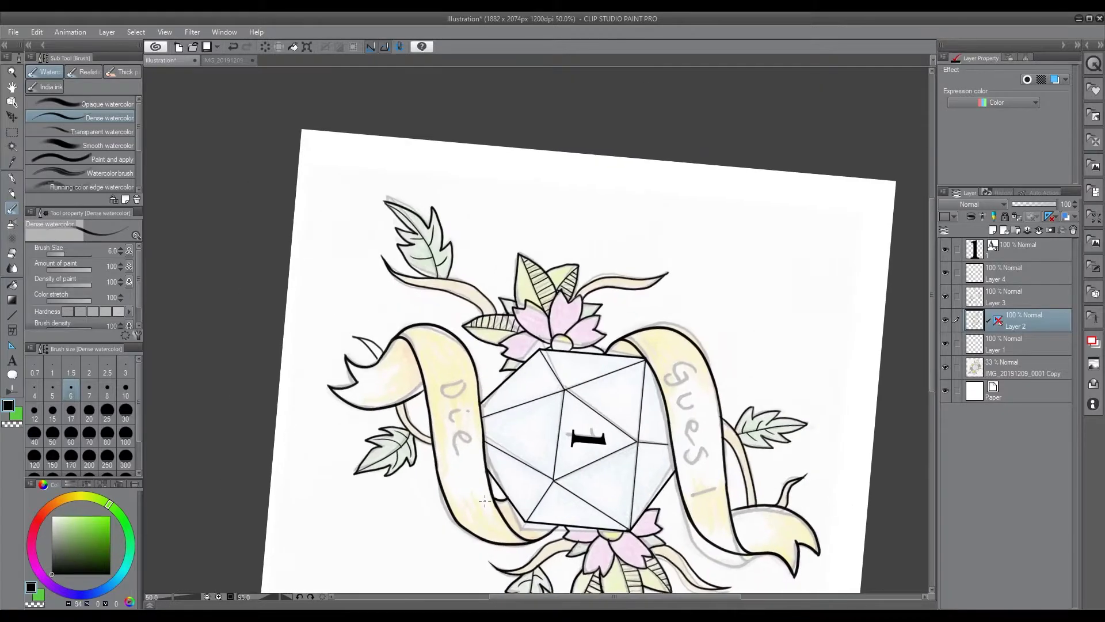
{"action": "key", "text": "minus"}
{"action": "key", "text": "minus"}
{"action": "key", "text": "minus"}
{"action": "key", "text": "minus"}
{"action": "key", "text": "minus"}
{"action": "key", "text": "minus"}
{"action": "key", "text": "minus"}
{"action": "key", "text": "minus"}
{"action": "key", "text": "minus"}
{"action": "key", "text": "minus"}
{"action": "key", "text": "minus"}
{"action": "key", "text": "minus"}
{"action": "key", "text": "minus"}
{"action": "key", "text": "minus"}
{"action": "key", "text": "minus"}
{"action": "key", "text": "minus"}
{"action": "key", "text": "minus"}
{"action": "key", "text": "minus"}
{"action": "key", "text": "minus"}
{"action": "key", "text": "minus"}
{"action": "scroll", "coordinate": [494, 494], "scroll_direction": "up", "scroll_amount": 2}
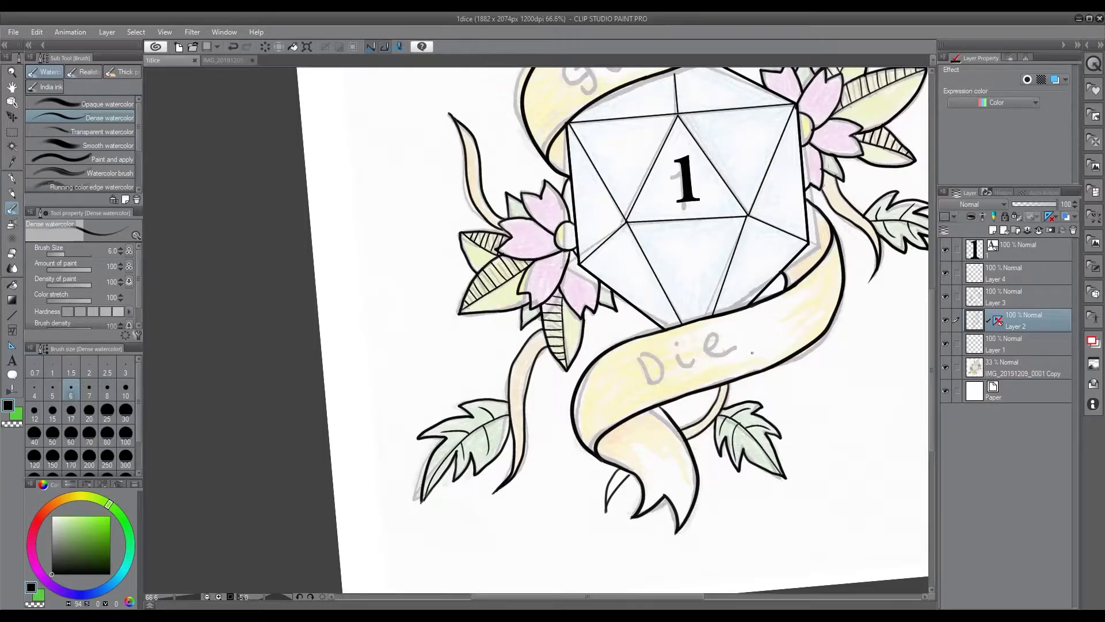
{"action": "scroll", "coordinate": [536, 329], "scroll_direction": "up", "scroll_amount": 3}
{"action": "key", "text": "u"}
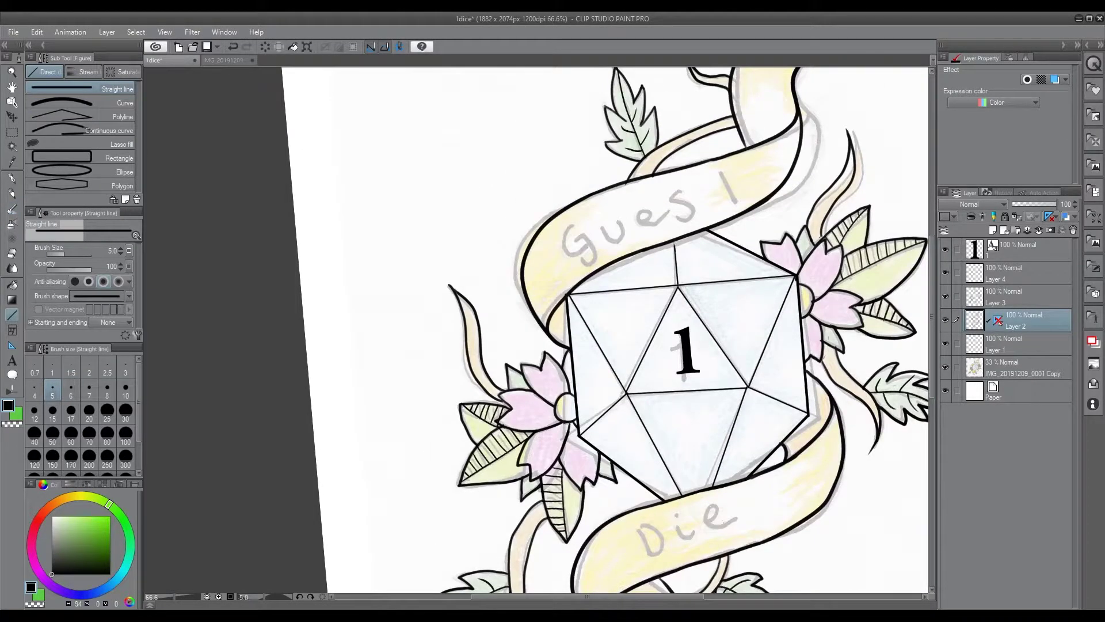
{"action": "scroll", "coordinate": [610, 328], "scroll_direction": "down", "scroll_amount": 1}
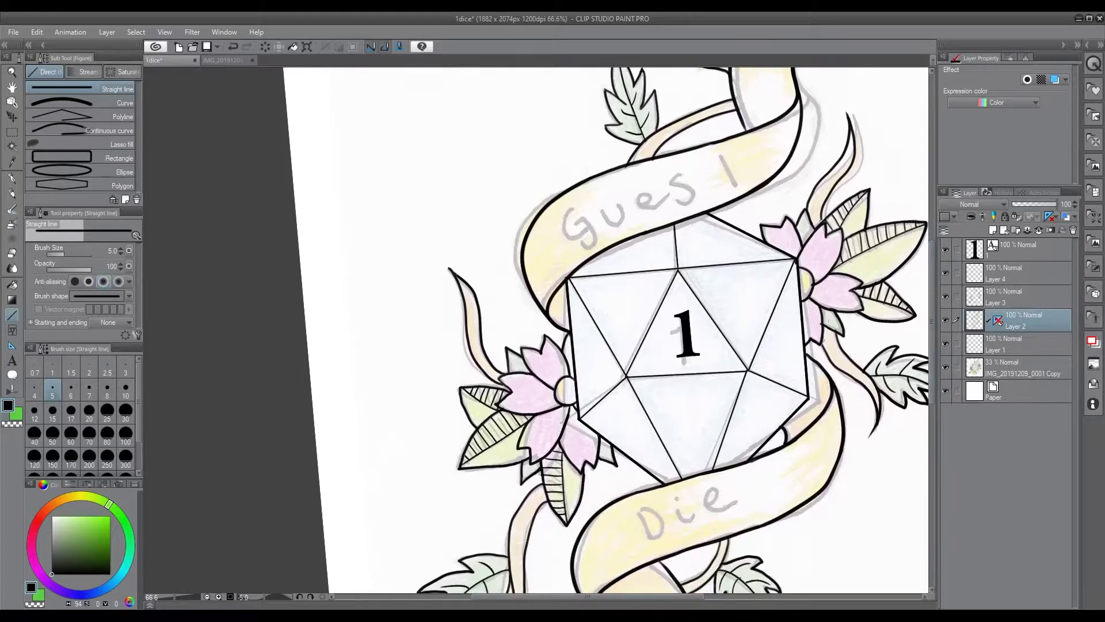
{"action": "scroll", "coordinate": [610, 328], "scroll_direction": "down", "scroll_amount": 2}
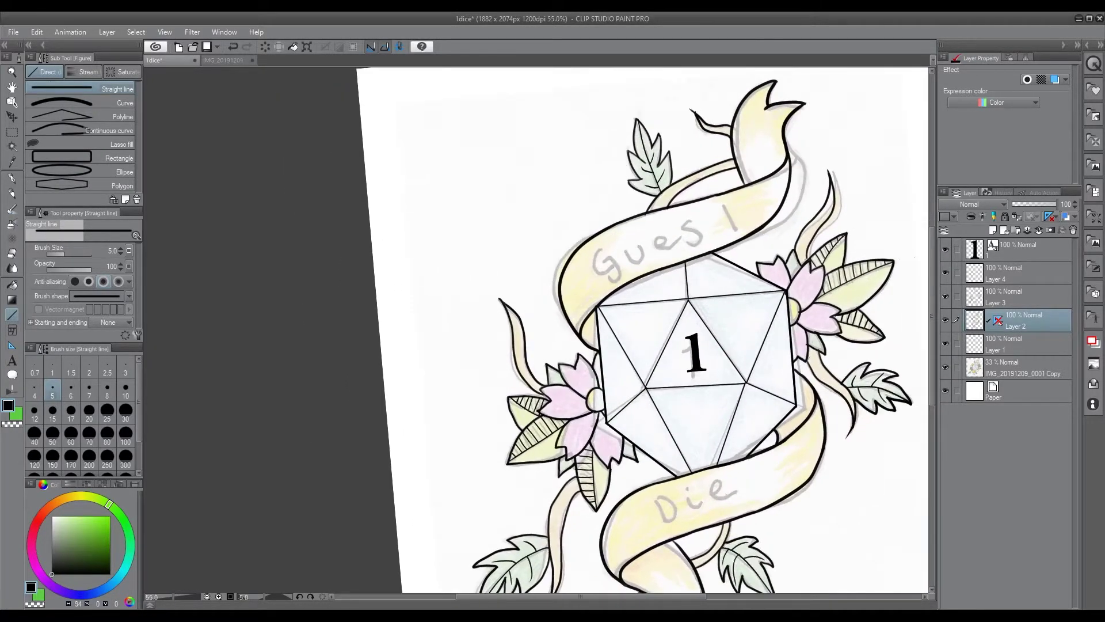
{"action": "scroll", "coordinate": [644, 331], "scroll_direction": "down", "scroll_amount": 3}
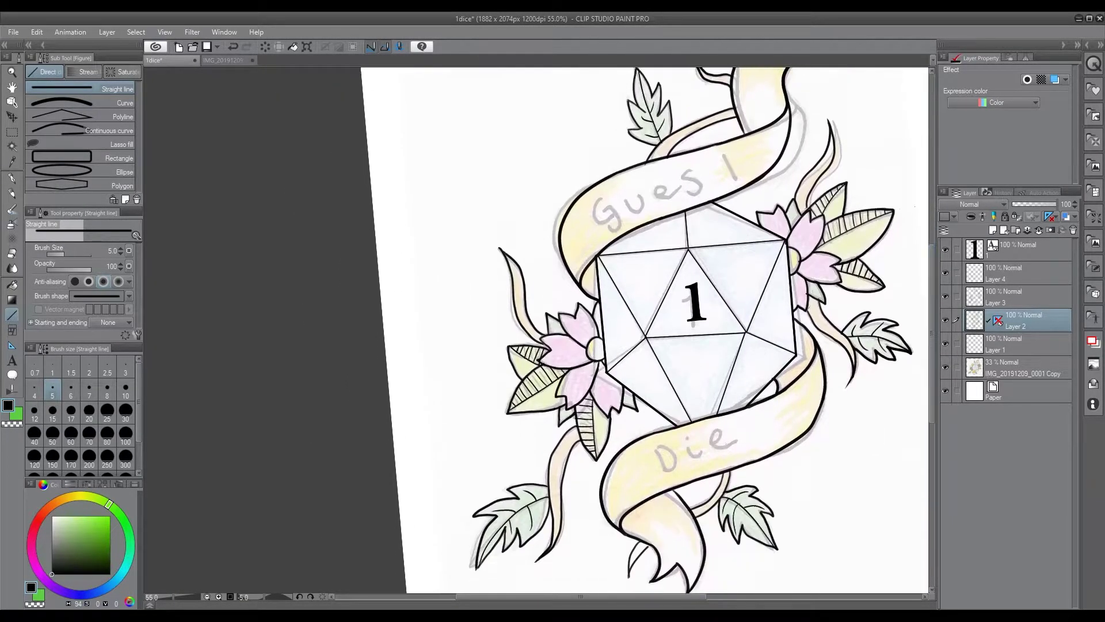
Add the text "GUES I" across the upper part of the die
{"action": "key", "text": "t"}
{"action": "left_click", "coordinate": [608, 259]}
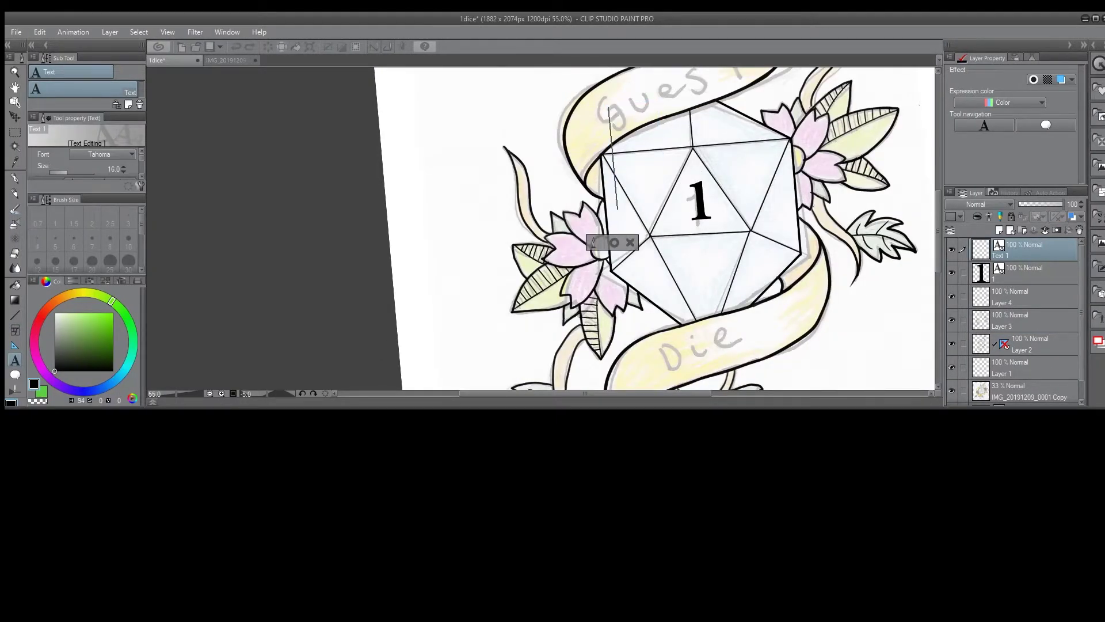
{"action": "type", "text": "GUES I"}
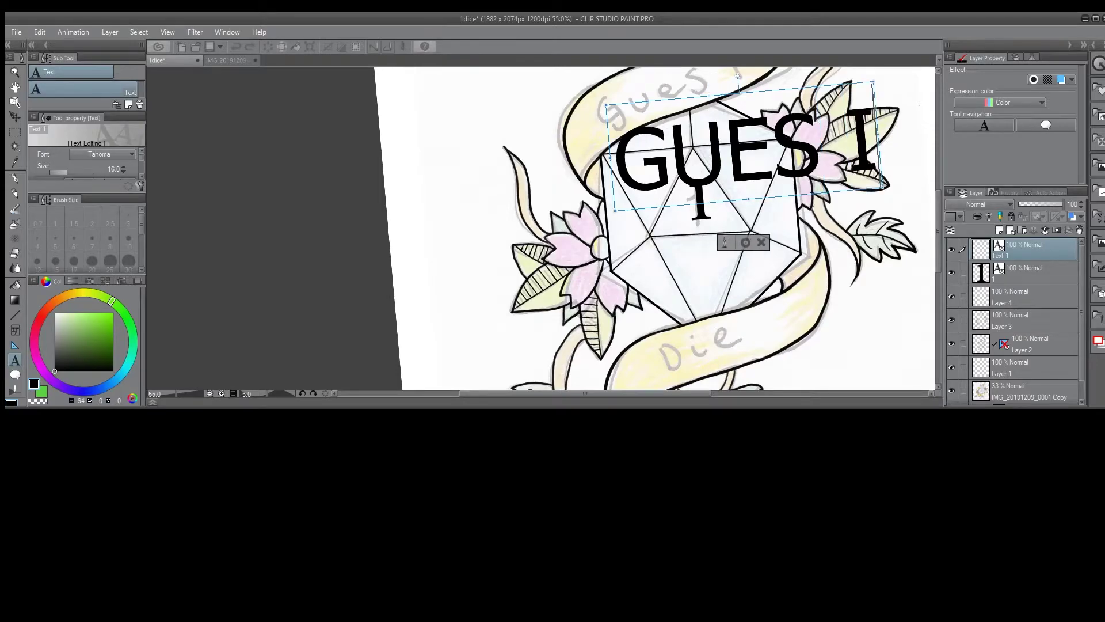
Compare script fonts on the whole "GUES I" text and set it in the ink-splattered The Bully font
{"action": "key", "text": "ctrl+a"}
{"action": "key", "text": "Up"}
{"action": "key", "text": "Up"}
{"action": "key", "text": "Down"}
{"action": "key", "text": "Down"}
{"action": "key", "text": "Down"}
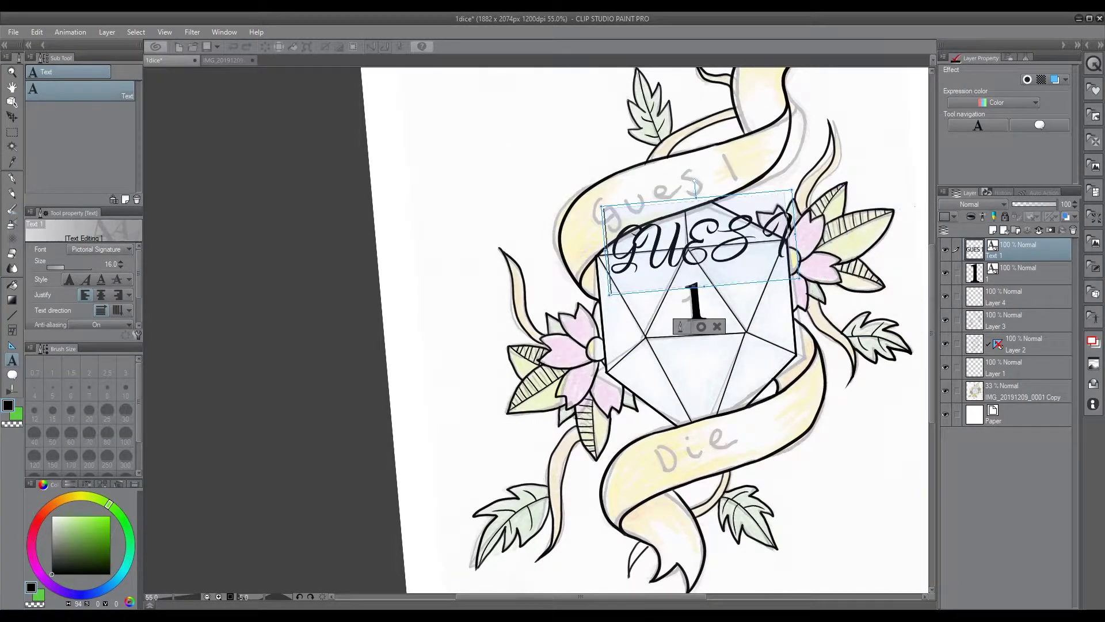
{"action": "key", "text": "Up"}
{"action": "key", "text": "Up"}
{"action": "key", "text": "Up"}
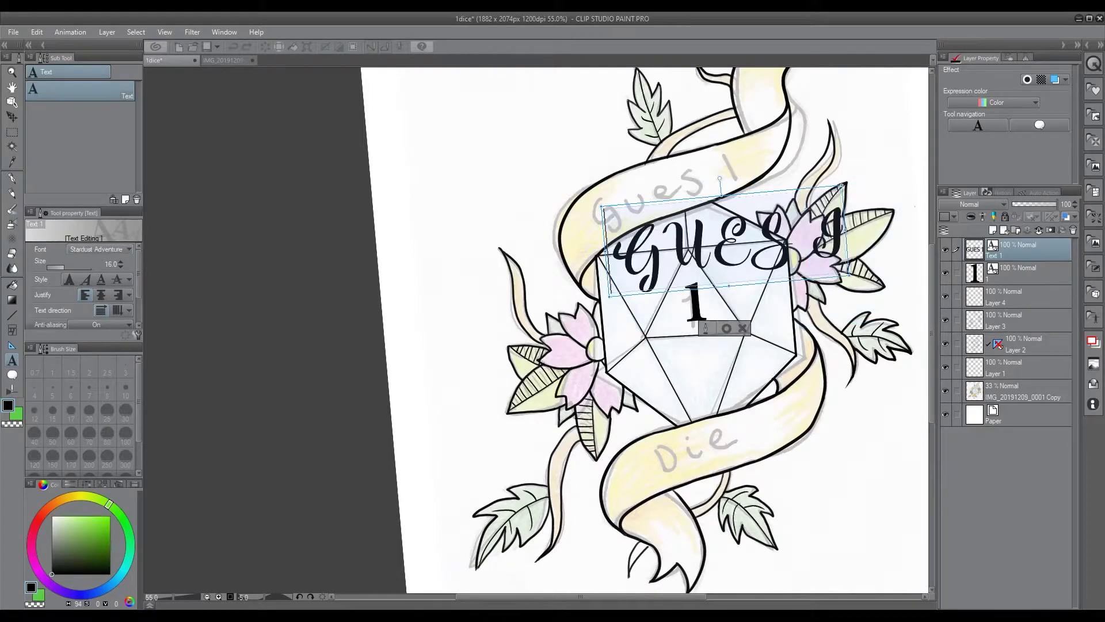
{"action": "key", "text": "Down"}
{"action": "key", "text": "Down"}
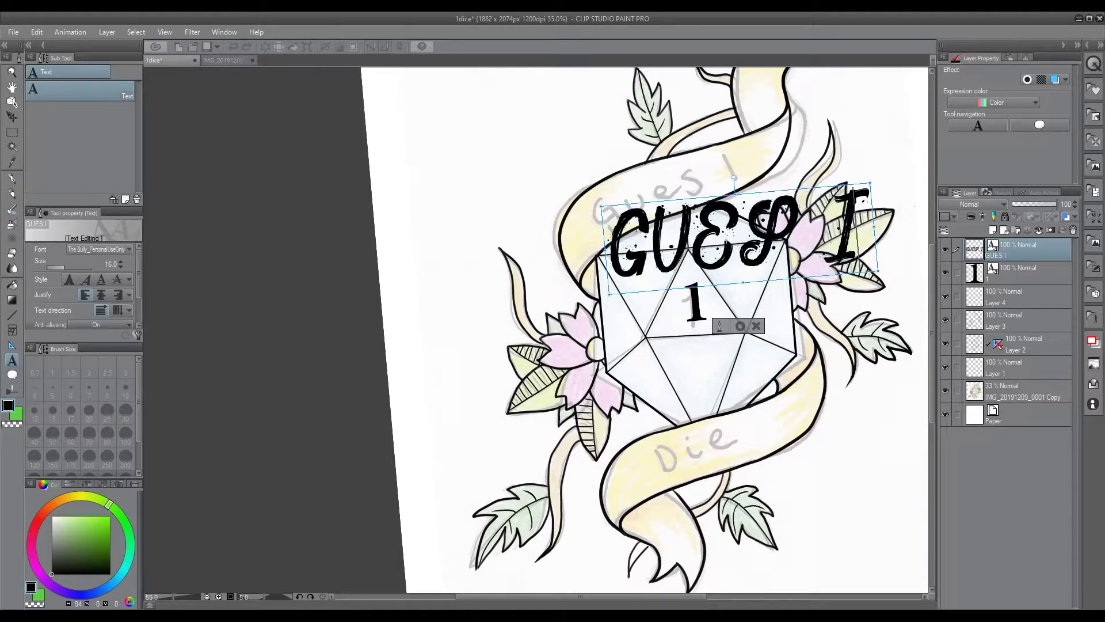
Tilt and move the lettering onto the upper banner, shortened to "GUES" at size 9.2
{"action": "left_click_drag", "start_coordinate": [732, 174], "coordinate": [728, 159]}
{"action": "left_click_drag", "start_coordinate": [850, 195], "coordinate": [607, 239]}
{"action": "left_click_drag", "start_coordinate": [64, 266], "coordinate": [62, 267]}
{"action": "left_click_drag", "start_coordinate": [688, 165], "coordinate": [680, 166]}
{"action": "left_click_drag", "start_coordinate": [694, 212], "coordinate": [673, 190]}
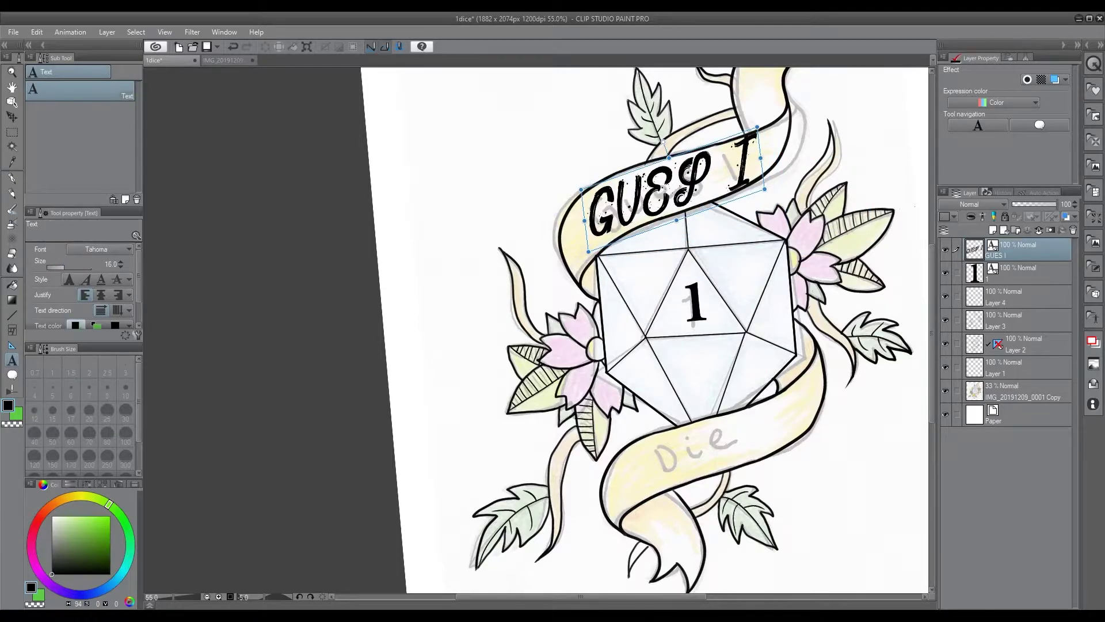
{"action": "left_click_drag", "start_coordinate": [764, 189], "coordinate": [659, 170]}
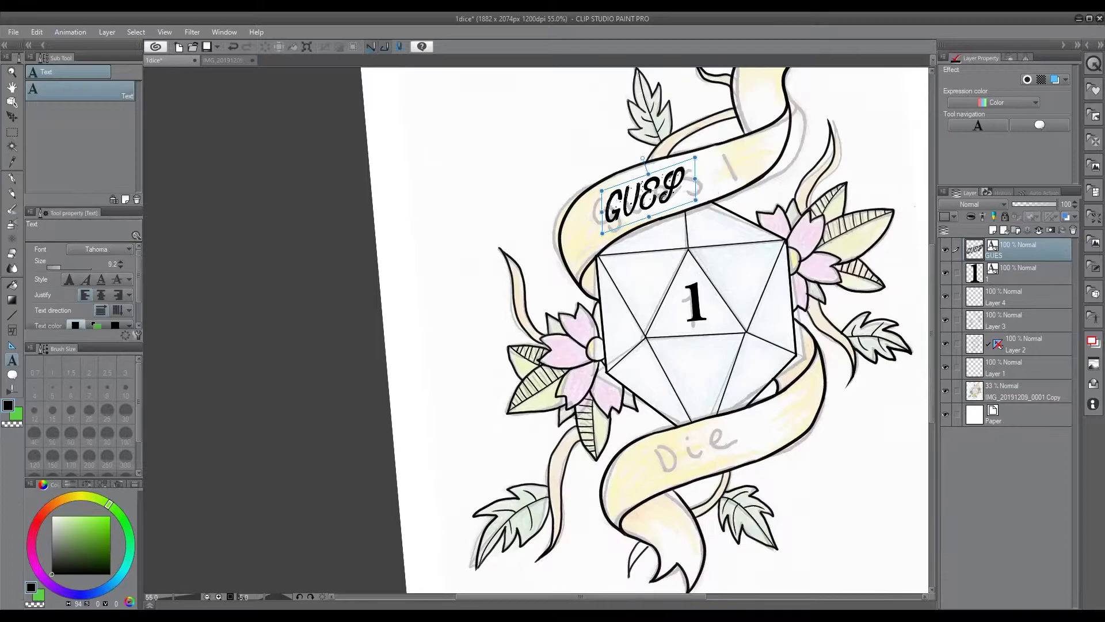
Undo the last lettering adjustment, reposition "GUES" on the upper banner and add a separate "I" text on the die
{"action": "key", "text": "ctrl+z"}
{"action": "left_click_drag", "start_coordinate": [633, 226], "coordinate": [609, 208]}
{"action": "left_click", "coordinate": [727, 190]}
{"action": "left_click", "coordinate": [704, 274]}
{"action": "type", "text": "I"}
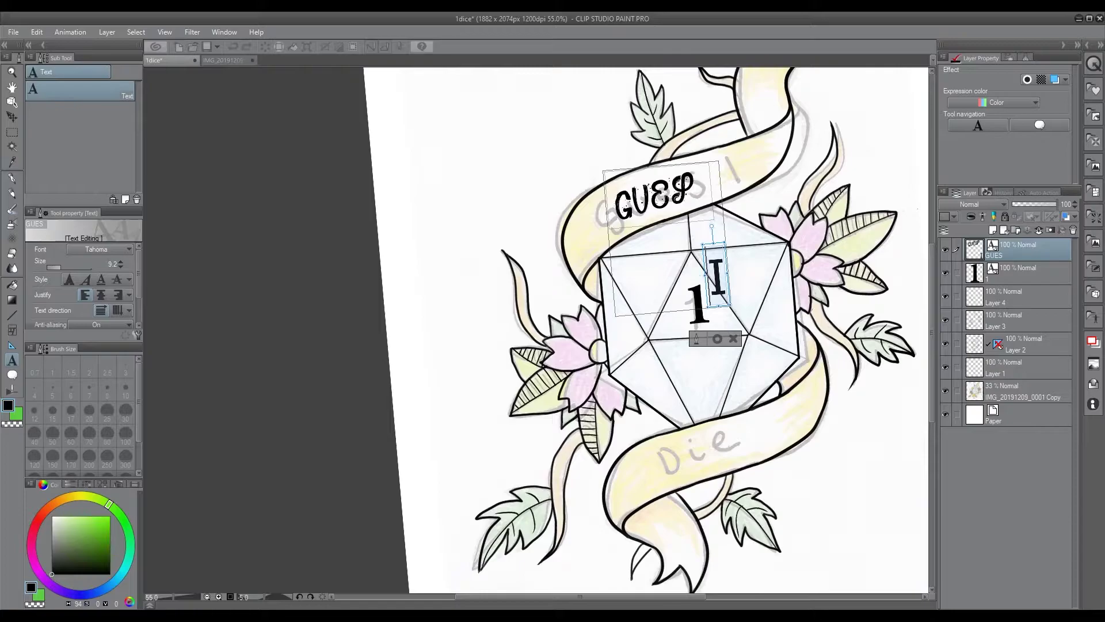
Move the "I" onto the upper banner after "GUES" and reduce its text size
{"action": "key", "text": "Down"}
{"action": "left_click_drag", "start_coordinate": [723, 268], "coordinate": [739, 172]}
{"action": "double_click", "coordinate": [737, 172]}
{"action": "left_click_drag", "start_coordinate": [61, 267], "coordinate": [57, 267]}
{"action": "type", "text": "7"}
{"action": "key", "text": "Return"}
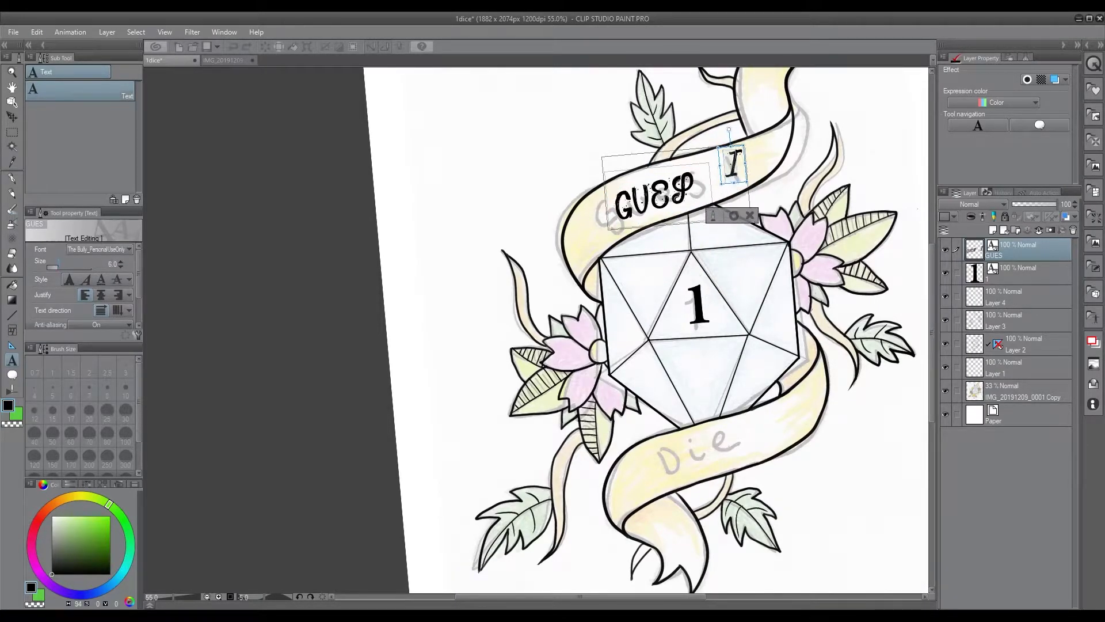
Fine-tune the placement of "GUES" and the tilt and position of the "I" along the upper banner
{"action": "left_click", "coordinate": [656, 196]}
{"action": "left_click_drag", "start_coordinate": [712, 221], "coordinate": [718, 223]}
{"action": "left_click", "coordinate": [735, 167]}
{"action": "left_click_drag", "start_coordinate": [731, 129], "coordinate": [723, 130]}
{"action": "left_click_drag", "start_coordinate": [739, 188], "coordinate": [742, 191]}
{"action": "left_click", "coordinate": [659, 197]}
{"action": "left_click", "coordinate": [736, 170]}
Add the text "DIE" on the lower banner and tilt it to follow the banner's slope
{"action": "left_click", "coordinate": [739, 226]}
{"action": "left_click", "coordinate": [782, 226]}
{"action": "left_click", "coordinate": [784, 296]}
{"action": "left_click", "coordinate": [1017, 296]}
{"action": "left_click", "coordinate": [677, 460]}
{"action": "type", "text": "DIE"}
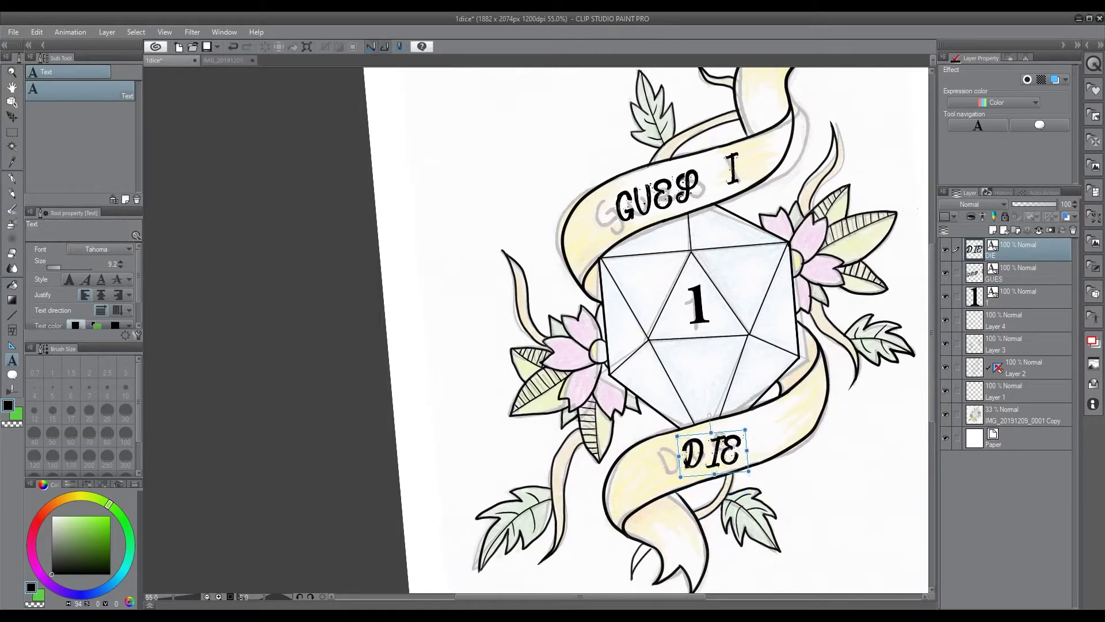
{"action": "mouse_move", "coordinate": [710, 449]}
{"action": "left_mouse_down"}
{"action": "mouse_move", "coordinate": [728, 443]}
{"action": "mouse_move", "coordinate": [718, 407]}
{"action": "left_mouse_up"}
Hide the scanned sketch layer and space "GUES" and "I" farther apart on the upper banner
{"action": "left_click", "coordinate": [945, 413]}
{"action": "left_click", "coordinate": [695, 187]}
{"action": "left_click_drag", "start_coordinate": [718, 200], "coordinate": [669, 215]}
{"action": "left_click", "coordinate": [724, 171]}
{"action": "mouse_move", "coordinate": [751, 187]}
{"action": "left_mouse_down"}
{"action": "mouse_move", "coordinate": [741, 192]}
{"action": "mouse_move", "coordinate": [763, 182]}
{"action": "left_mouse_up"}
{"action": "left_click", "coordinate": [714, 469]}
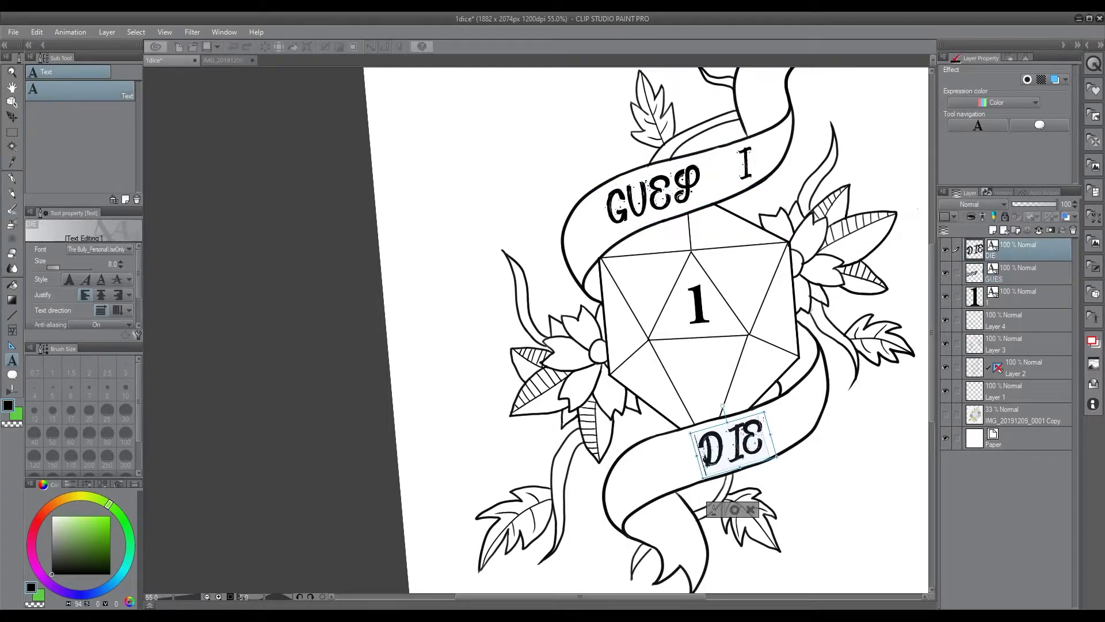
Check which parts of the line art lie on Layer 3 and Layer 4
{"action": "key", "text": "b"}
{"action": "left_click", "coordinate": [1019, 320]}
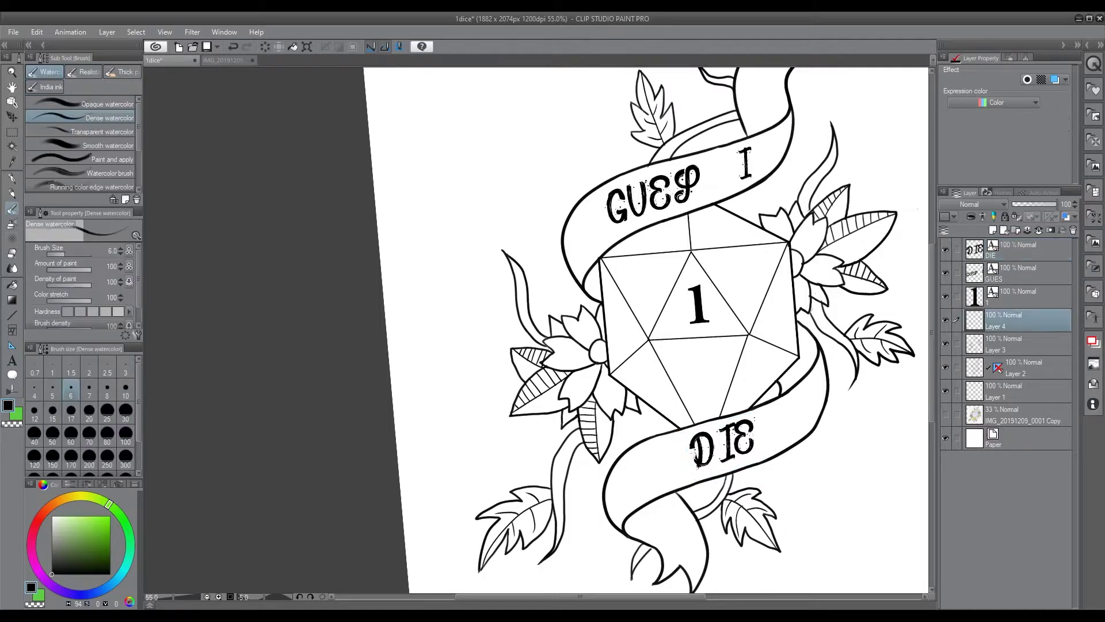
{"action": "left_click", "coordinate": [1024, 367]}
{"action": "key", "text": "ctrl+z"}
{"action": "key", "text": "ctrl+z"}
{"action": "key", "text": "ctrl+z"}
{"action": "key", "text": "ctrl+y"}
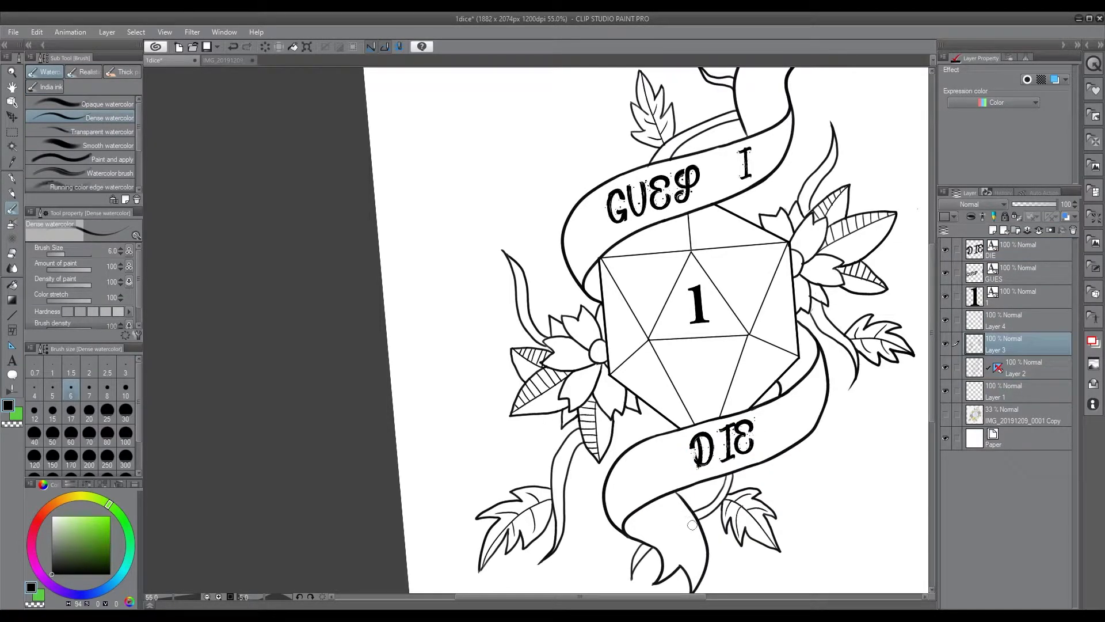
{"action": "left_click", "coordinate": [826, 303], "text": "ctrl+shift"}
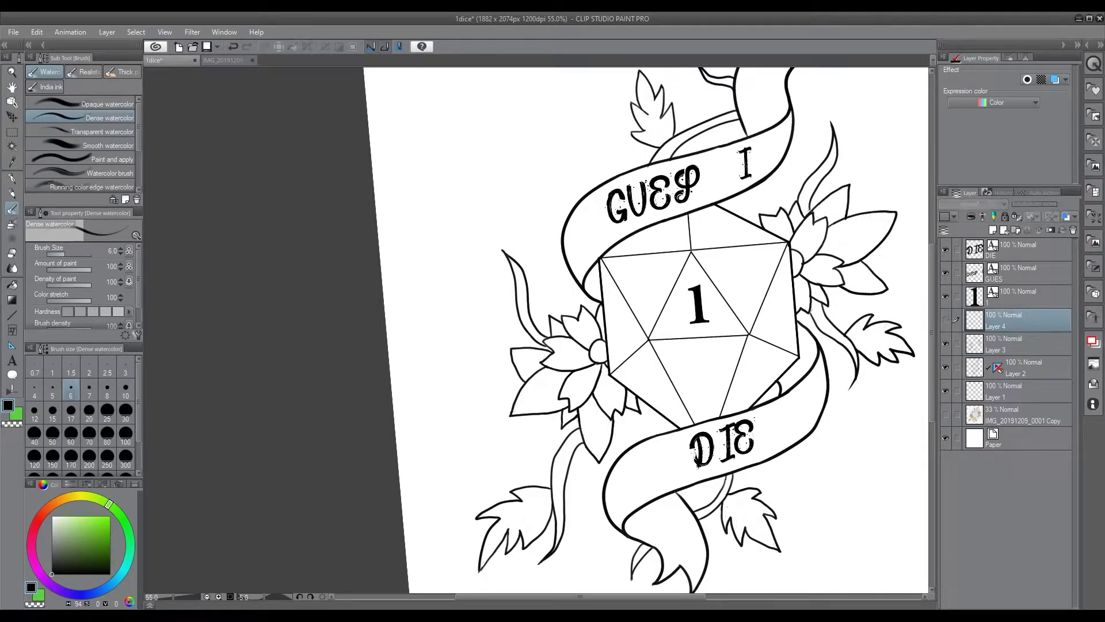
{"action": "left_click", "coordinate": [814, 311], "text": "ctrl+shift"}
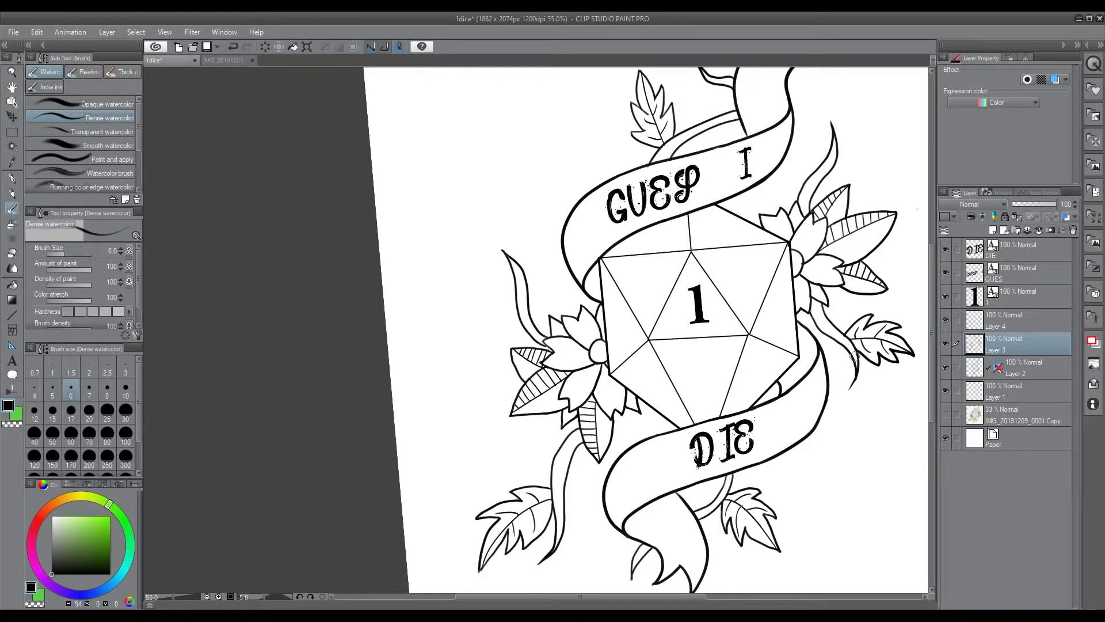
{"action": "left_click", "coordinate": [829, 270], "text": "ctrl+shift"}
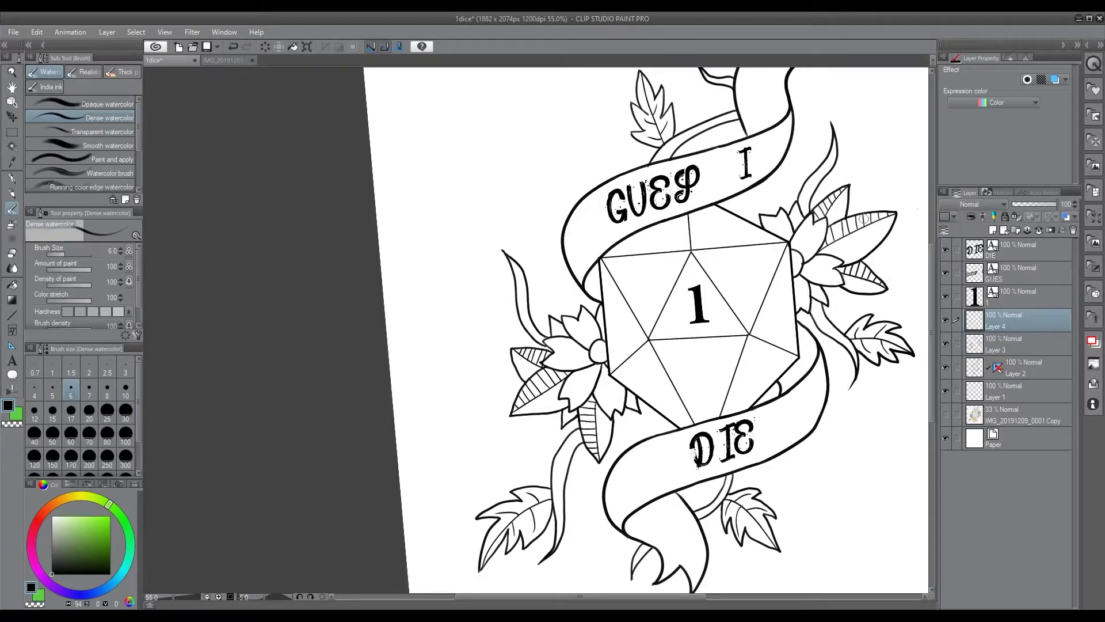
{"action": "scroll", "coordinate": [864, 219], "scroll_direction": "down", "scroll_amount": 8}
{"action": "scroll", "coordinate": [864, 219], "scroll_direction": "up", "scroll_amount": 9}
{"action": "key", "text": "minus"}
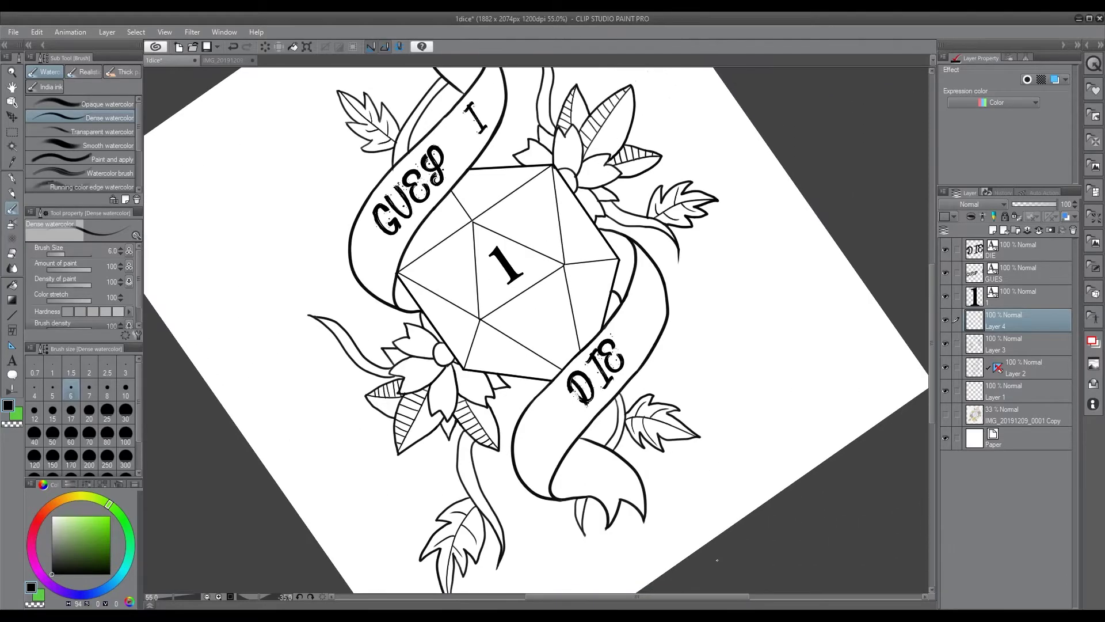
{"action": "key", "text": "minus"}
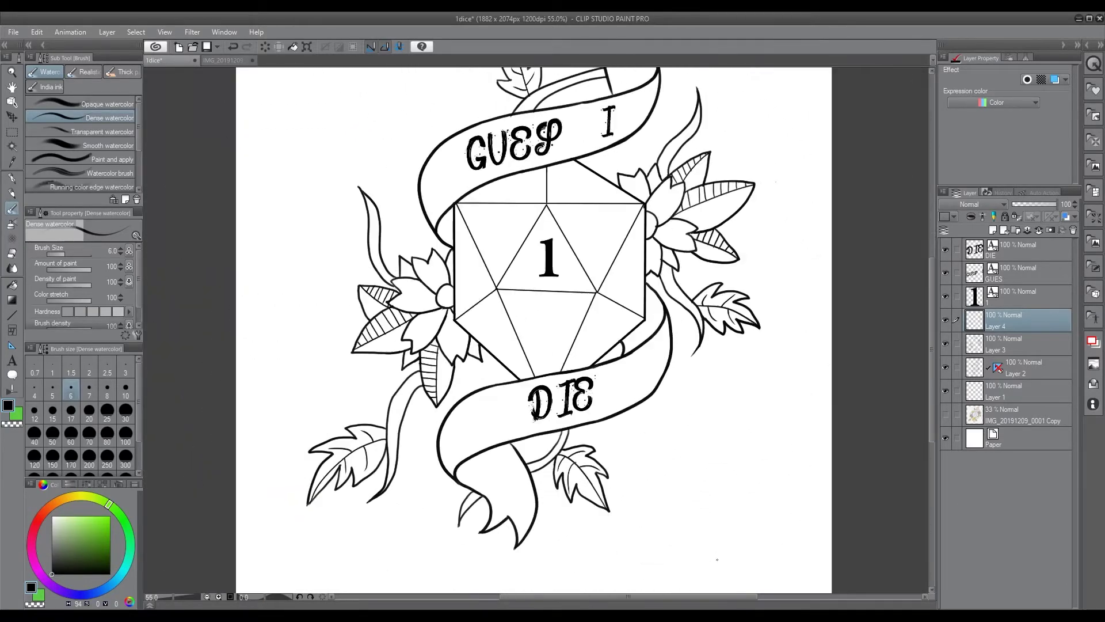
Add a new layer, Layer 5, between Layer 1 and Layer 2
{"action": "scroll", "coordinate": [776, 270], "scroll_direction": "up", "scroll_amount": 3}
{"action": "key", "text": "alt+bracketleft"}
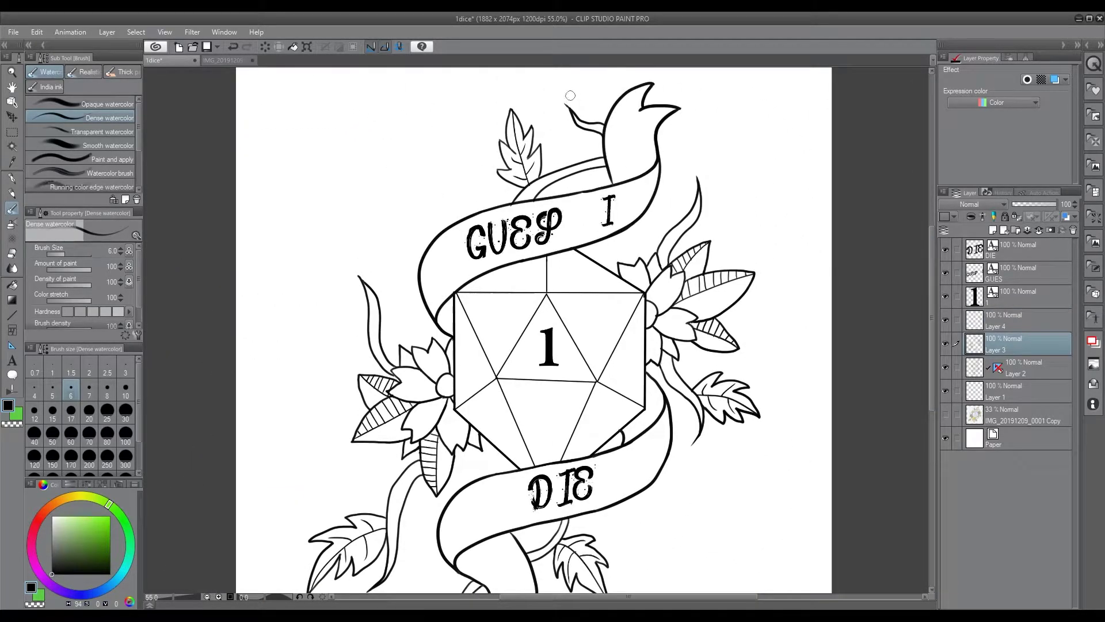
{"action": "key", "text": "alt+bracketleft"}
{"action": "key", "text": "alt+bracketleft"}
{"action": "key", "text": "ctrl+shift+n"}
{"action": "key", "text": "alt+bracketright"}
{"action": "key", "text": "alt+bracketright"}
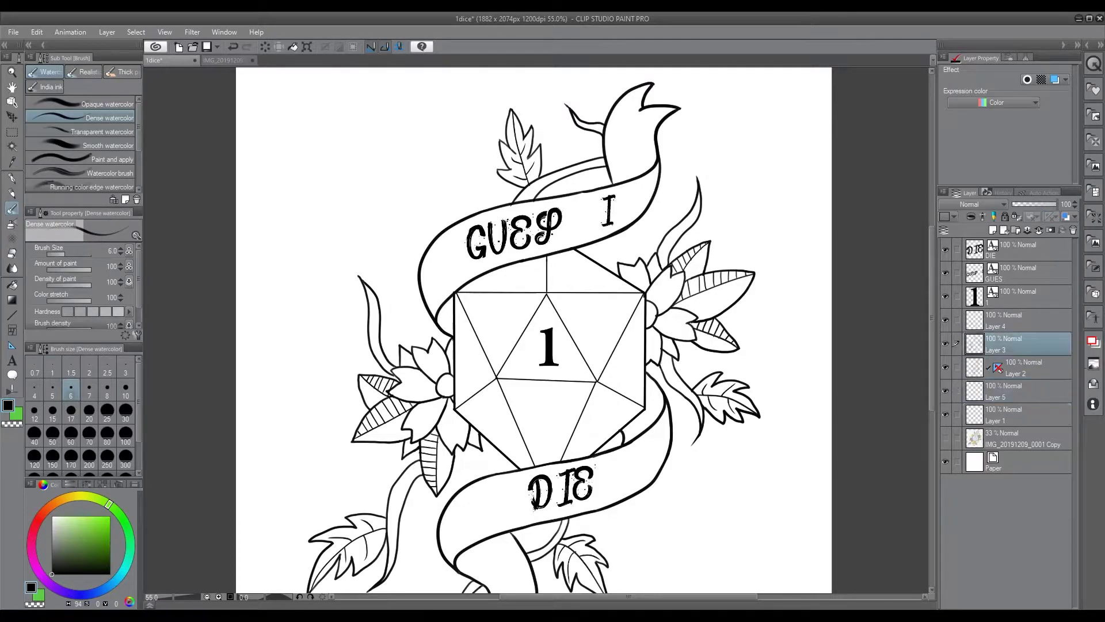
{"action": "key", "text": "alt+bracketleft"}
{"action": "key", "text": "alt+bracketleft"}
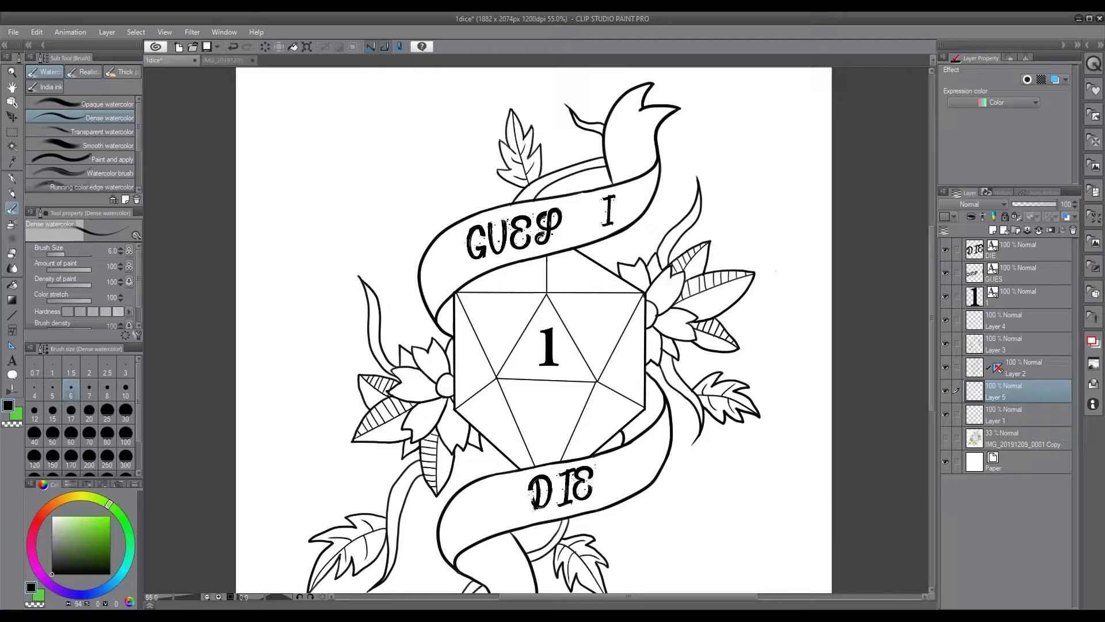
Ink folded edges on the petals of both flowers on Layer 3 at brush size 6, undoing unwanted strokes
{"action": "key", "text": "alt+bracketright"}
{"action": "key", "text": "alt+bracketright"}
{"action": "mouse_move", "coordinate": [435, 347]}
{"action": "left_mouse_down"}
{"action": "mouse_move", "coordinate": [450, 372]}
{"action": "mouse_move", "coordinate": [435, 393]}
{"action": "left_mouse_up"}
{"action": "mouse_move", "coordinate": [412, 441]}
{"action": "left_mouse_down"}
{"action": "mouse_move", "coordinate": [446, 398]}
{"action": "mouse_move", "coordinate": [412, 442]}
{"action": "left_mouse_up"}
{"action": "key", "text": "ctrl+z"}
{"action": "key", "text": "ctrl+z"}
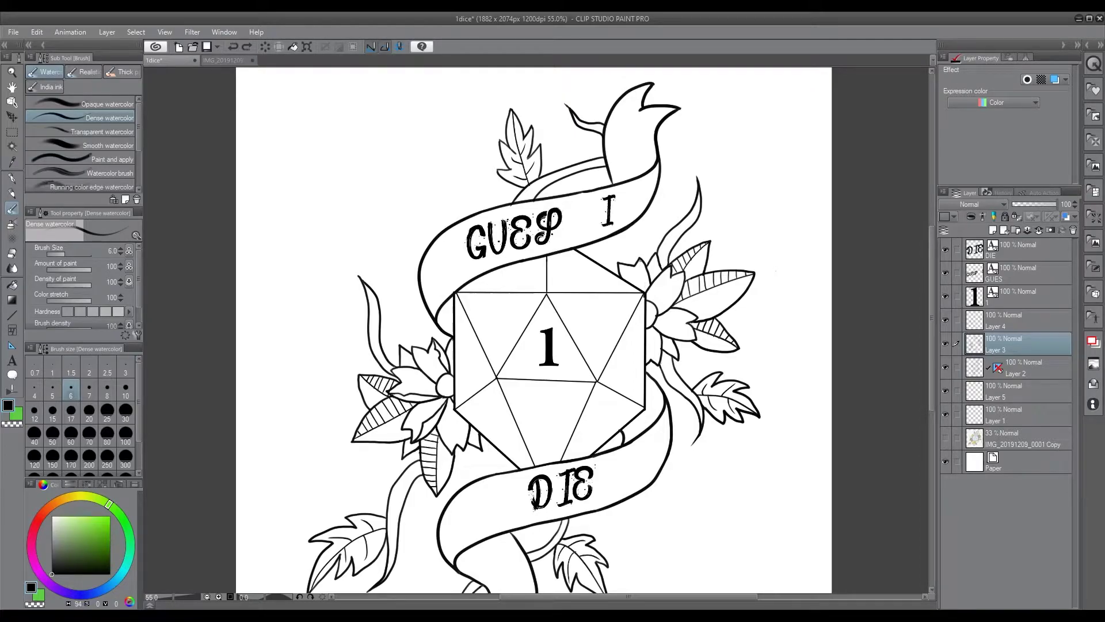
{"action": "key", "text": "ctrl+z"}
{"action": "mouse_move", "coordinate": [642, 275]}
{"action": "left_mouse_down"}
{"action": "mouse_move", "coordinate": [645, 292]}
{"action": "mouse_move", "coordinate": [639, 259]}
{"action": "mouse_move", "coordinate": [660, 305]}
{"action": "left_mouse_up"}
{"action": "key", "text": "ctrl+z"}
{"action": "key", "text": "ctrl+z"}
{"action": "key", "text": "ctrl+z"}
{"action": "mouse_move", "coordinate": [657, 351]}
{"action": "left_mouse_down"}
{"action": "mouse_move", "coordinate": [653, 323]}
{"action": "mouse_move", "coordinate": [694, 339]}
{"action": "left_mouse_up"}
{"action": "key", "text": "ctrl+z"}
Make Layer 5 active, choose a pink hue for the petals and save the drawing
{"action": "left_click", "coordinate": [454, 369], "text": "ctrl+shift"}
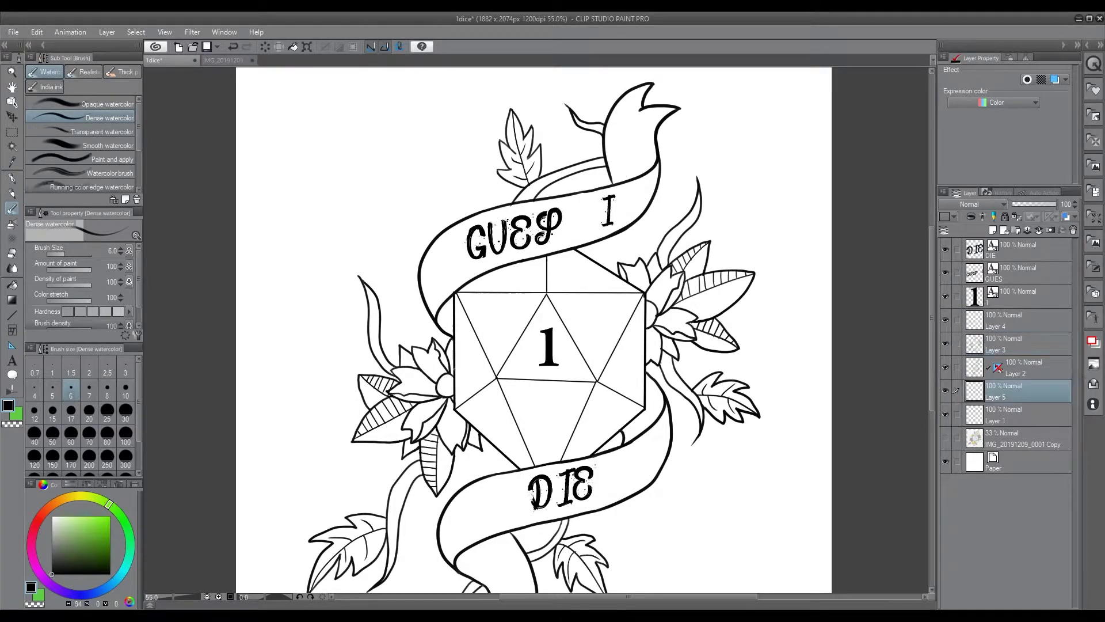
{"action": "left_click", "coordinate": [36, 565]}
{"action": "key", "text": "ctrl+s"}
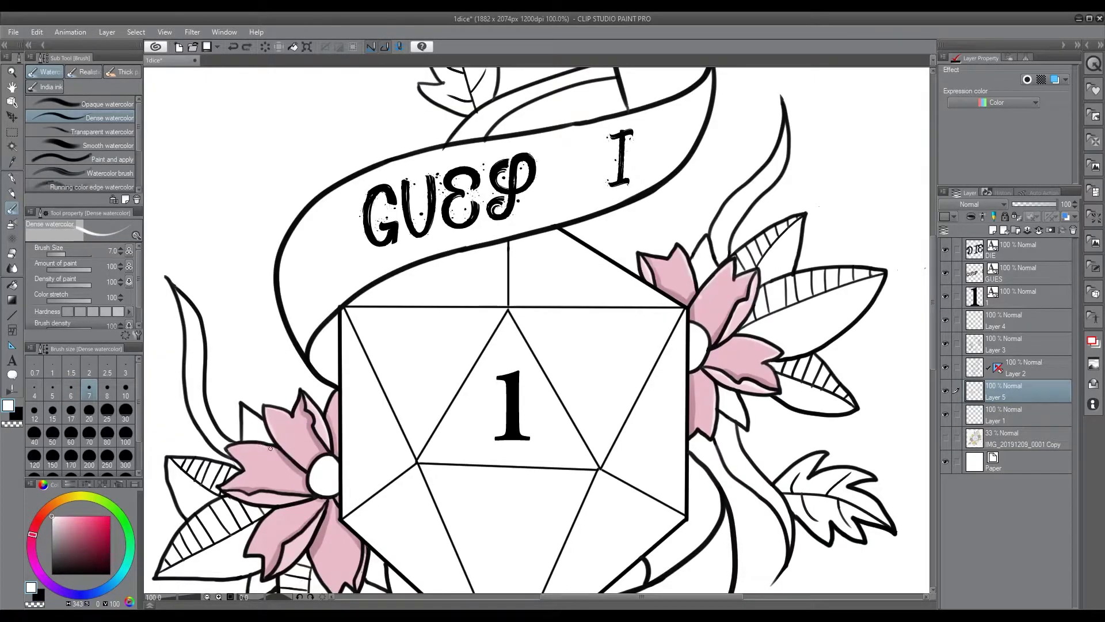
Paint white highlights on the petals of the left flower on Layer 5 at brush size 7
{"action": "left_click_drag", "start_coordinate": [270, 449], "coordinate": [230, 448]}
{"action": "key", "text": "ctrl+z"}
{"action": "key", "text": "minus"}
{"action": "key", "text": "minus"}
{"action": "key", "text": "minus"}
{"action": "key", "text": "minus"}
{"action": "key", "text": "minus"}
{"action": "key", "text": "minus"}
{"action": "key", "text": "minus"}
{"action": "key", "text": "minus"}
{"action": "key", "text": "minus"}
{"action": "key", "text": "minus"}
{"action": "left_click_drag", "start_coordinate": [514, 581], "coordinate": [518, 297]}
{"action": "left_click_drag", "start_coordinate": [457, 322], "coordinate": [430, 355]}
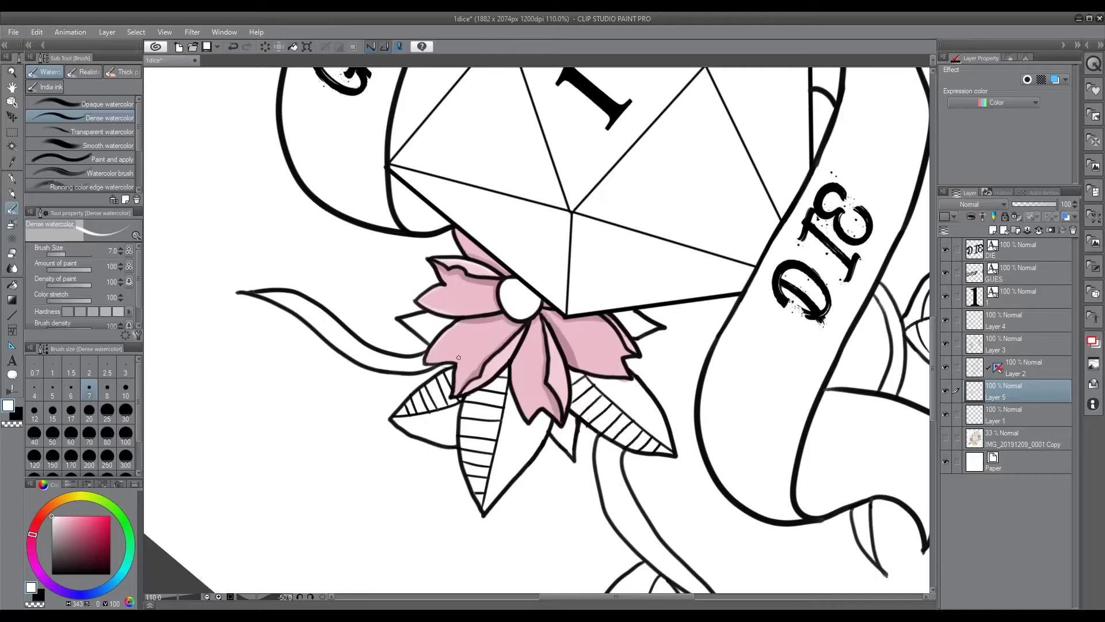
{"action": "key", "text": "ctrl+z"}
{"action": "left_click_drag", "start_coordinate": [523, 344], "coordinate": [554, 406]}
{"action": "left_click_drag", "start_coordinate": [582, 368], "coordinate": [625, 375]}
{"action": "scroll", "coordinate": [611, 321], "scroll_direction": "up", "scroll_amount": 2}
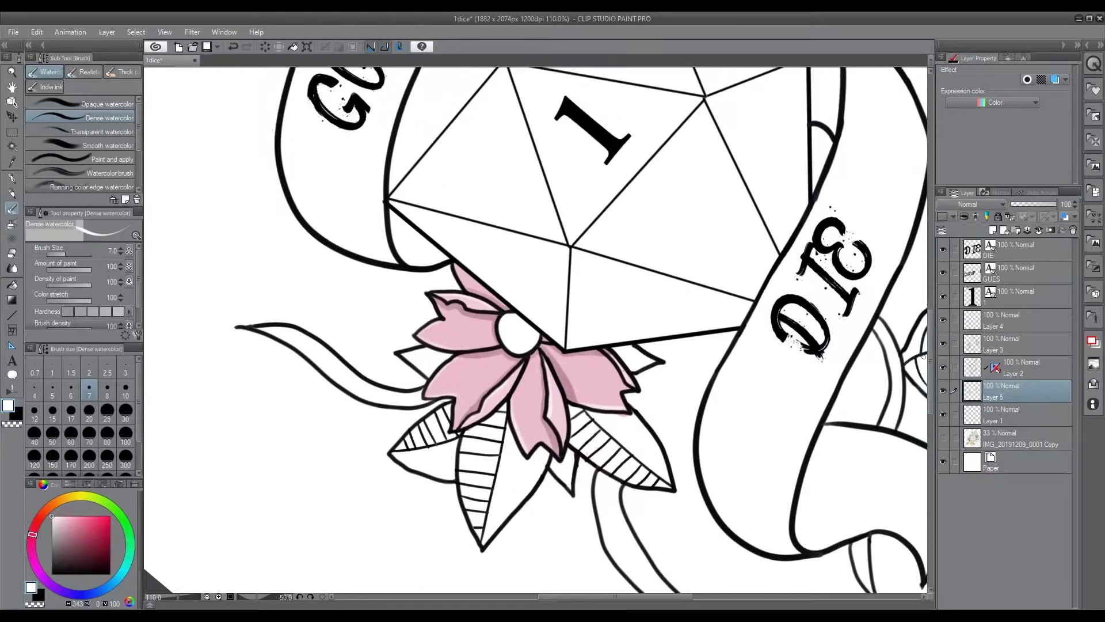
{"action": "left_click_drag", "start_coordinate": [662, 415], "coordinate": [629, 445]}
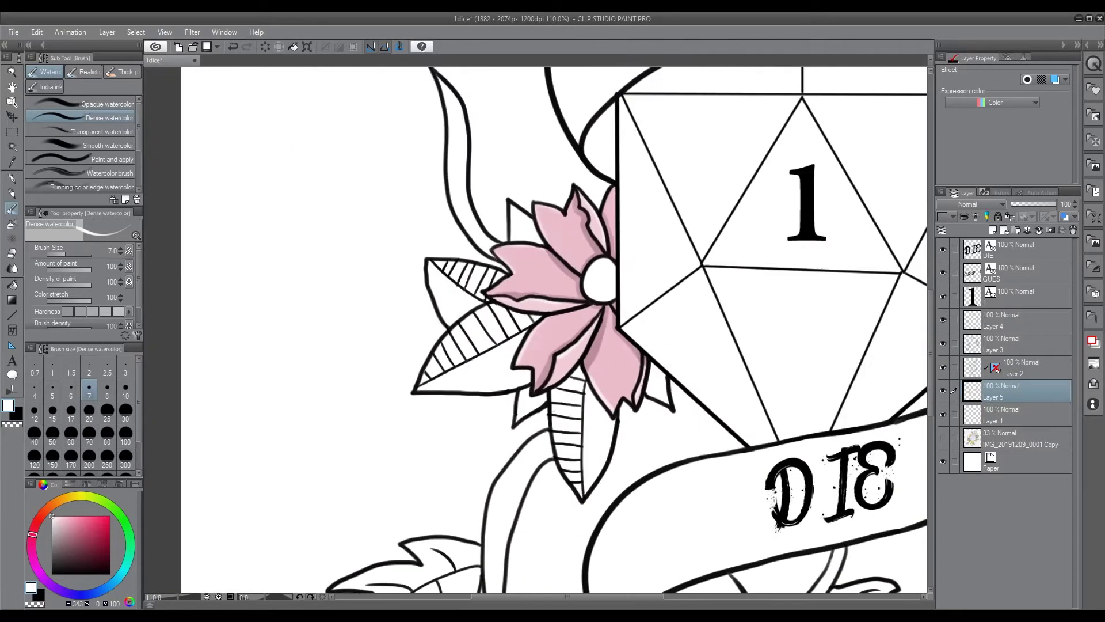
Sample light green from the reference screenshot and fill the left flower's leaves on Layer 6 at brush size 10
{"action": "left_click_drag", "start_coordinate": [924, 244], "coordinate": [924, 339]}
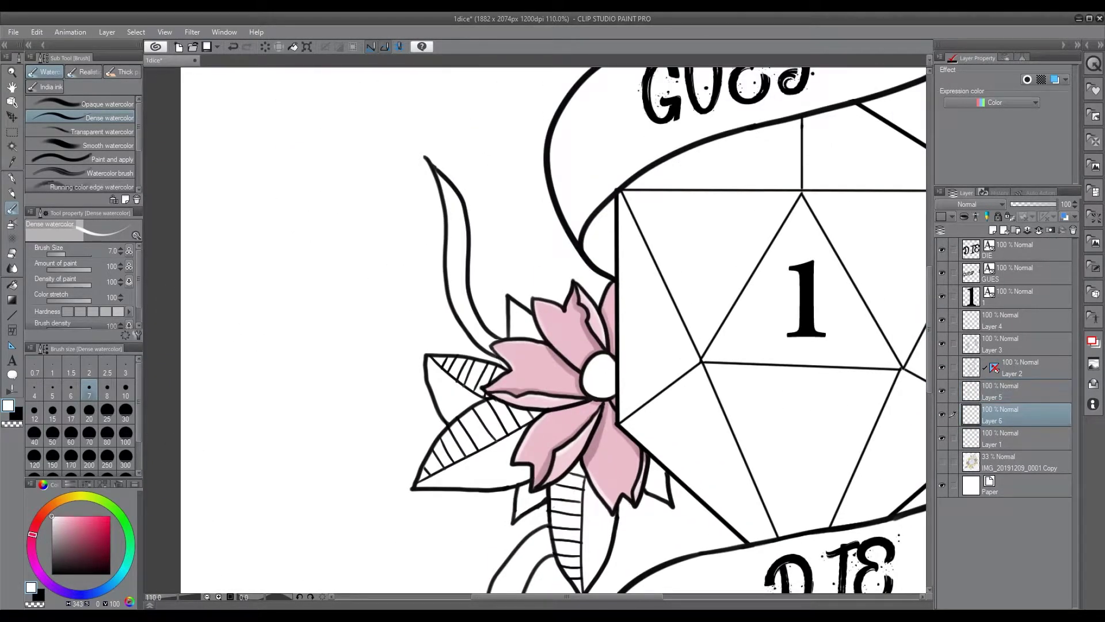
{"action": "key", "text": "i"}
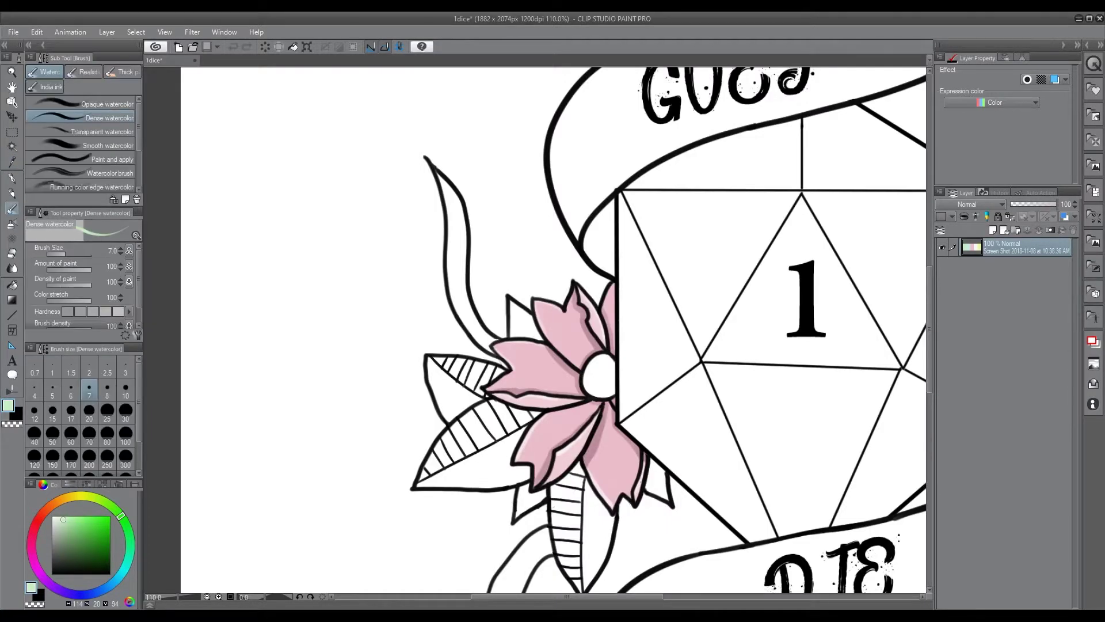
{"action": "mouse_move", "coordinate": [527, 420]}
{"action": "left_mouse_down"}
{"action": "mouse_move", "coordinate": [481, 446]}
{"action": "mouse_move", "coordinate": [463, 428]}
{"action": "mouse_move", "coordinate": [423, 477]}
{"action": "mouse_move", "coordinate": [525, 479]}
{"action": "mouse_move", "coordinate": [500, 440]}
{"action": "mouse_move", "coordinate": [472, 440]}
{"action": "mouse_move", "coordinate": [454, 478]}
{"action": "left_mouse_up"}
{"action": "key", "text": "bracketright"}
{"action": "key", "text": "bracketright"}
{"action": "mouse_move", "coordinate": [446, 414]}
{"action": "left_mouse_down"}
{"action": "mouse_move", "coordinate": [439, 374]}
{"action": "mouse_move", "coordinate": [462, 387]}
{"action": "left_mouse_up"}
{"action": "mouse_move", "coordinate": [555, 487]}
{"action": "left_mouse_down"}
{"action": "mouse_move", "coordinate": [575, 552]}
{"action": "mouse_move", "coordinate": [598, 569]}
{"action": "mouse_move", "coordinate": [586, 580]}
{"action": "left_mouse_up"}
{"action": "left_click_drag", "start_coordinate": [590, 487], "coordinate": [590, 449]}
Fill the three leaves around the right flower with the same light green on Layer 6
{"action": "mouse_move", "coordinate": [748, 345]}
{"action": "left_mouse_down"}
{"action": "mouse_move", "coordinate": [749, 368]}
{"action": "mouse_move", "coordinate": [377, 482]}
{"action": "left_mouse_up"}
{"action": "mouse_move", "coordinate": [814, 253]}
{"action": "left_mouse_down"}
{"action": "mouse_move", "coordinate": [718, 268]}
{"action": "mouse_move", "coordinate": [746, 339]}
{"action": "mouse_move", "coordinate": [834, 267]}
{"action": "mouse_move", "coordinate": [798, 285]}
{"action": "mouse_move", "coordinate": [726, 275]}
{"action": "mouse_move", "coordinate": [686, 232]}
{"action": "mouse_move", "coordinate": [729, 238]}
{"action": "mouse_move", "coordinate": [739, 209]}
{"action": "left_mouse_up"}
{"action": "mouse_move", "coordinate": [719, 360]}
{"action": "left_mouse_down"}
{"action": "mouse_move", "coordinate": [774, 397]}
{"action": "mouse_move", "coordinate": [770, 359]}
{"action": "left_mouse_up"}
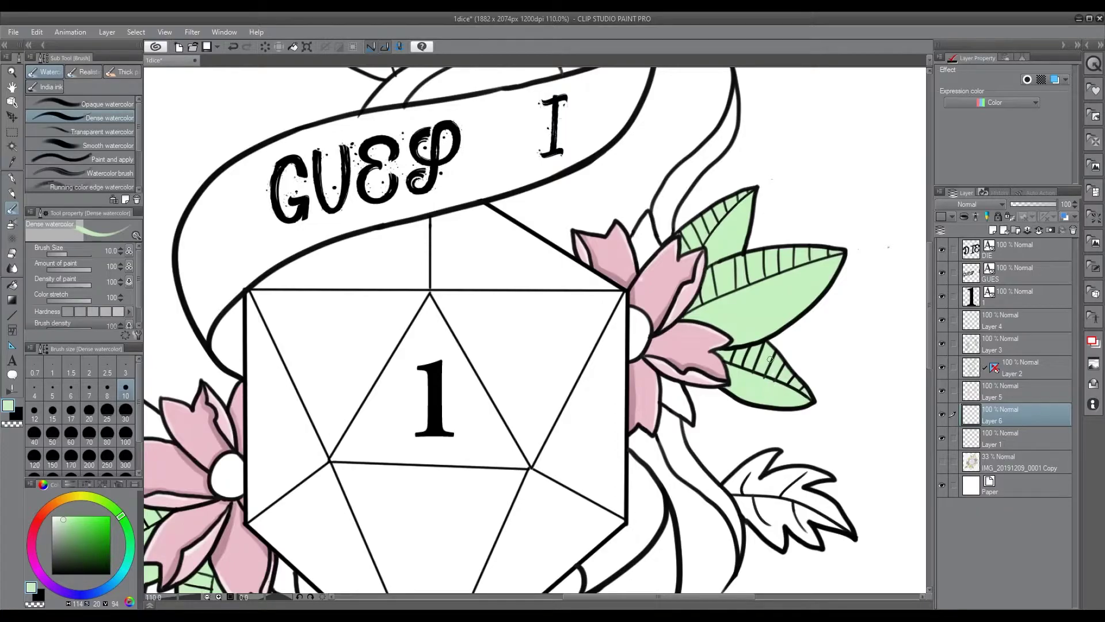
Choose a deeper green and fill the serrated leaves around the design on Layer 6
{"action": "mouse_move", "coordinate": [763, 498]}
{"action": "left_mouse_down"}
{"action": "mouse_move", "coordinate": [787, 492]}
{"action": "mouse_move", "coordinate": [761, 473]}
{"action": "mouse_move", "coordinate": [759, 521]}
{"action": "mouse_move", "coordinate": [786, 500]}
{"action": "mouse_move", "coordinate": [845, 527]}
{"action": "mouse_move", "coordinate": [812, 538]}
{"action": "left_mouse_up"}
{"action": "left_click", "coordinate": [69, 529]}
{"action": "mouse_move", "coordinate": [403, 518]}
{"action": "left_mouse_down"}
{"action": "mouse_move", "coordinate": [713, 518]}
{"action": "mouse_move", "coordinate": [741, 138]}
{"action": "left_mouse_up"}
{"action": "mouse_move", "coordinate": [395, 371]}
{"action": "left_mouse_down"}
{"action": "mouse_move", "coordinate": [403, 360]}
{"action": "mouse_move", "coordinate": [438, 403]}
{"action": "mouse_move", "coordinate": [403, 454]}
{"action": "mouse_move", "coordinate": [396, 438]}
{"action": "mouse_move", "coordinate": [305, 400]}
{"action": "mouse_move", "coordinate": [374, 443]}
{"action": "mouse_move", "coordinate": [300, 501]}
{"action": "mouse_move", "coordinate": [352, 471]}
{"action": "mouse_move", "coordinate": [371, 414]}
{"action": "left_mouse_up"}
{"action": "mouse_move", "coordinate": [793, 423]}
{"action": "left_mouse_down"}
{"action": "mouse_move", "coordinate": [806, 466]}
{"action": "mouse_move", "coordinate": [823, 455]}
{"action": "mouse_move", "coordinate": [812, 422]}
{"action": "mouse_move", "coordinate": [872, 446]}
{"action": "mouse_move", "coordinate": [855, 492]}
{"action": "left_mouse_up"}
{"action": "left_click_drag", "start_coordinate": [928, 397], "coordinate": [928, 293]}
{"action": "left_click_drag", "start_coordinate": [575, 597], "coordinate": [673, 596]}
{"action": "left_click_drag", "start_coordinate": [929, 292], "coordinate": [929, 217]}
{"action": "mouse_move", "coordinate": [297, 285]}
{"action": "left_mouse_down"}
{"action": "mouse_move", "coordinate": [308, 378]}
{"action": "mouse_move", "coordinate": [337, 316]}
{"action": "mouse_move", "coordinate": [294, 378]}
{"action": "mouse_move", "coordinate": [351, 355]}
{"action": "mouse_move", "coordinate": [340, 416]}
{"action": "mouse_move", "coordinate": [328, 393]}
{"action": "mouse_move", "coordinate": [310, 426]}
{"action": "left_mouse_up"}
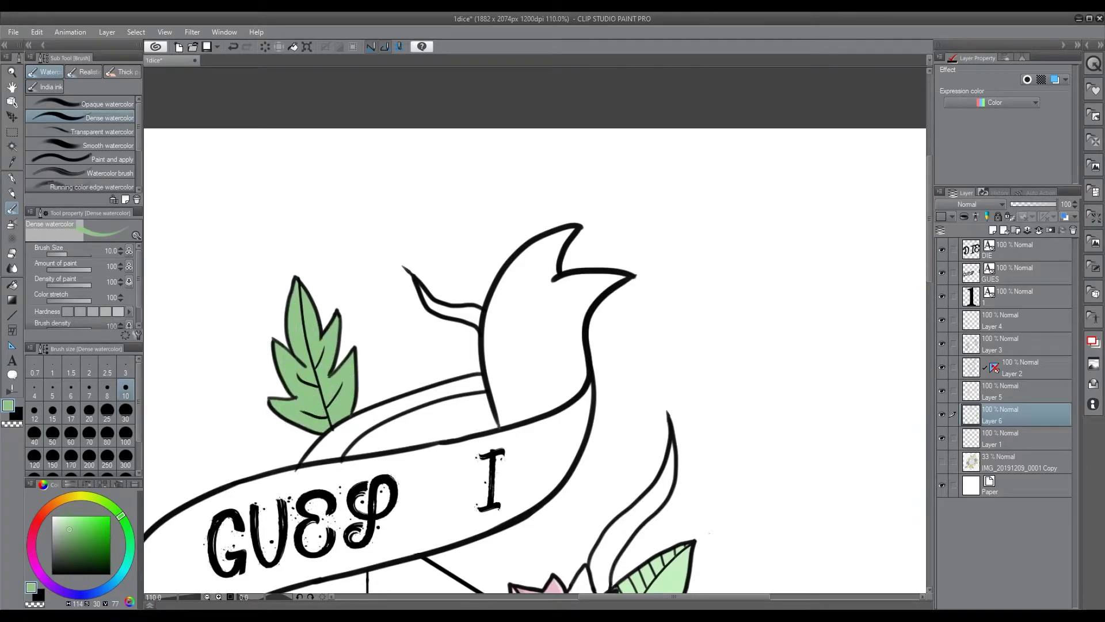
Paint the hatched halves of the leaves around both flowers with the deeper green
{"action": "scroll", "coordinate": [535, 328], "scroll_direction": "down", "scroll_amount": 5}
{"action": "mouse_move", "coordinate": [687, 310]}
{"action": "left_mouse_down"}
{"action": "mouse_move", "coordinate": [769, 293]}
{"action": "mouse_move", "coordinate": [633, 337]}
{"action": "mouse_move", "coordinate": [666, 325]}
{"action": "mouse_move", "coordinate": [652, 316]}
{"action": "mouse_move", "coordinate": [636, 262]}
{"action": "left_mouse_up"}
{"action": "mouse_move", "coordinate": [690, 391]}
{"action": "left_mouse_down"}
{"action": "mouse_move", "coordinate": [670, 400]}
{"action": "mouse_move", "coordinate": [714, 403]}
{"action": "mouse_move", "coordinate": [737, 429]}
{"action": "left_mouse_up"}
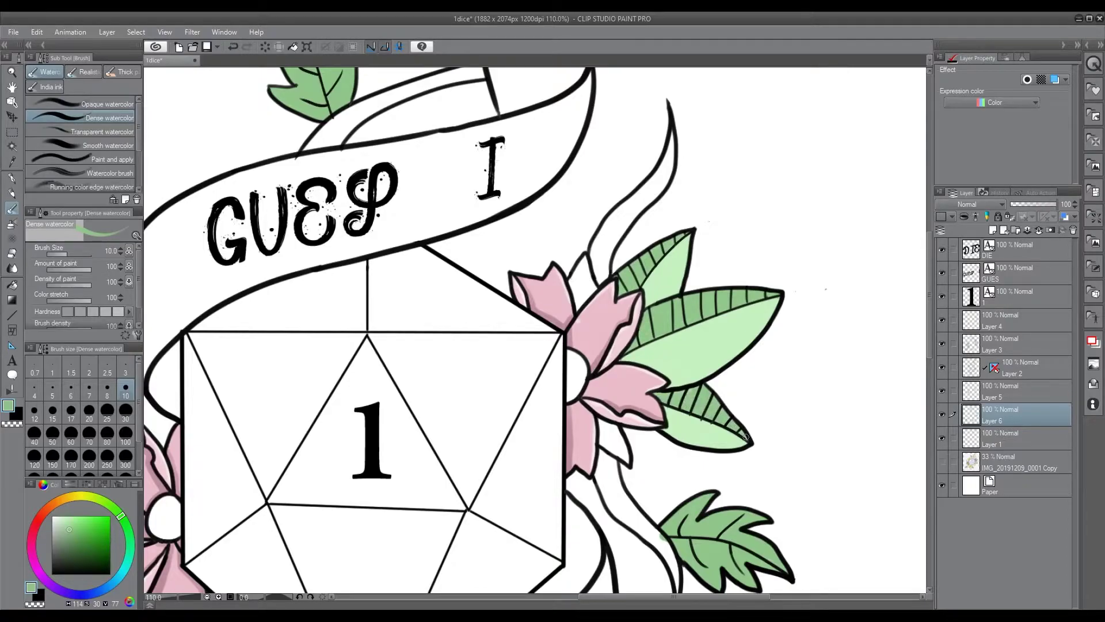
{"action": "left_click_drag", "start_coordinate": [402, 460], "coordinate": [757, 204]}
{"action": "left_click_drag", "start_coordinate": [488, 352], "coordinate": [498, 477]}
{"action": "mouse_move", "coordinate": [412, 290]}
{"action": "left_mouse_down"}
{"action": "mouse_move", "coordinate": [357, 335]}
{"action": "mouse_move", "coordinate": [416, 318]}
{"action": "mouse_move", "coordinate": [426, 290]}
{"action": "mouse_move", "coordinate": [375, 337]}
{"action": "mouse_move", "coordinate": [402, 277]}
{"action": "mouse_move", "coordinate": [396, 249]}
{"action": "mouse_move", "coordinate": [421, 273]}
{"action": "mouse_move", "coordinate": [433, 338]}
{"action": "left_mouse_up"}
Choose a darker green and add shadows to the leaves beside the flower petals at brush size 7
{"action": "left_click", "coordinate": [71, 540]}
{"action": "left_click", "coordinate": [89, 389]}
{"action": "key", "text": "ctrl+z"}
{"action": "mouse_move", "coordinate": [459, 296]}
{"action": "left_mouse_down"}
{"action": "mouse_move", "coordinate": [439, 352]}
{"action": "mouse_move", "coordinate": [447, 370]}
{"action": "mouse_move", "coordinate": [473, 371]}
{"action": "mouse_move", "coordinate": [504, 336]}
{"action": "mouse_move", "coordinate": [503, 360]}
{"action": "mouse_move", "coordinate": [532, 402]}
{"action": "left_mouse_up"}
{"action": "left_click_drag", "start_coordinate": [404, 282], "coordinate": [364, 311]}
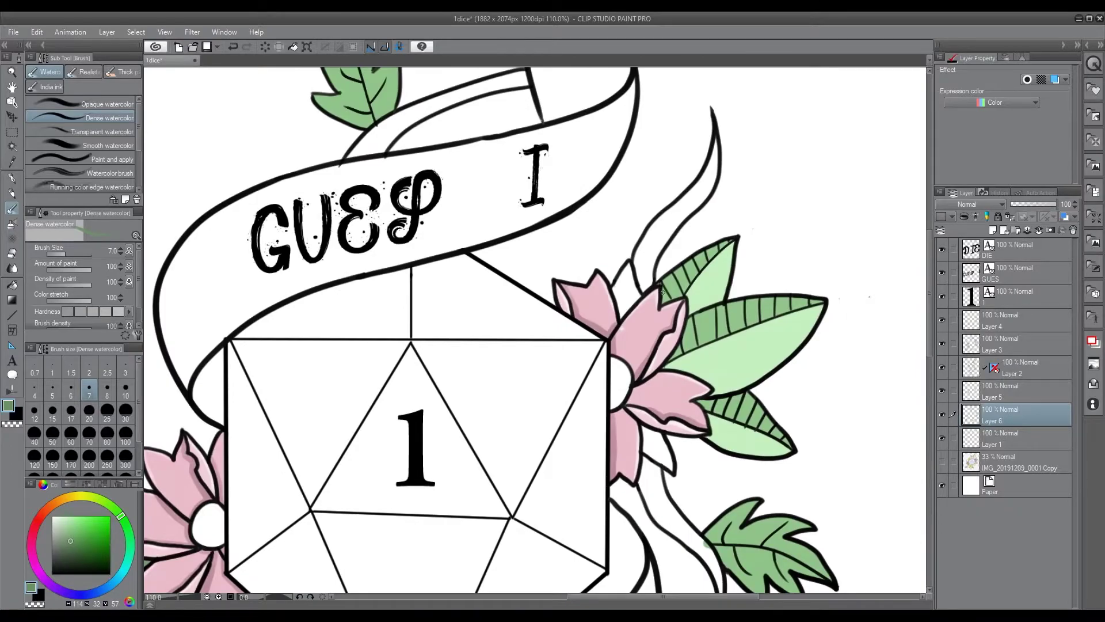
{"action": "mouse_move", "coordinate": [663, 292]}
{"action": "left_mouse_down"}
{"action": "mouse_move", "coordinate": [686, 302]}
{"action": "mouse_move", "coordinate": [677, 348]}
{"action": "mouse_move", "coordinate": [691, 306]}
{"action": "mouse_move", "coordinate": [664, 367]}
{"action": "mouse_move", "coordinate": [694, 371]}
{"action": "mouse_move", "coordinate": [714, 392]}
{"action": "mouse_move", "coordinate": [700, 400]}
{"action": "mouse_move", "coordinate": [707, 438]}
{"action": "left_mouse_up"}
{"action": "left_click_drag", "start_coordinate": [694, 310], "coordinate": [725, 301]}
Shade the serrated leaf above the "GUES" banner with the dark green at brush size 5
{"action": "scroll", "coordinate": [536, 329], "scroll_direction": "up", "scroll_amount": 4}
{"action": "key", "text": "["}
{"action": "key", "text": "["}
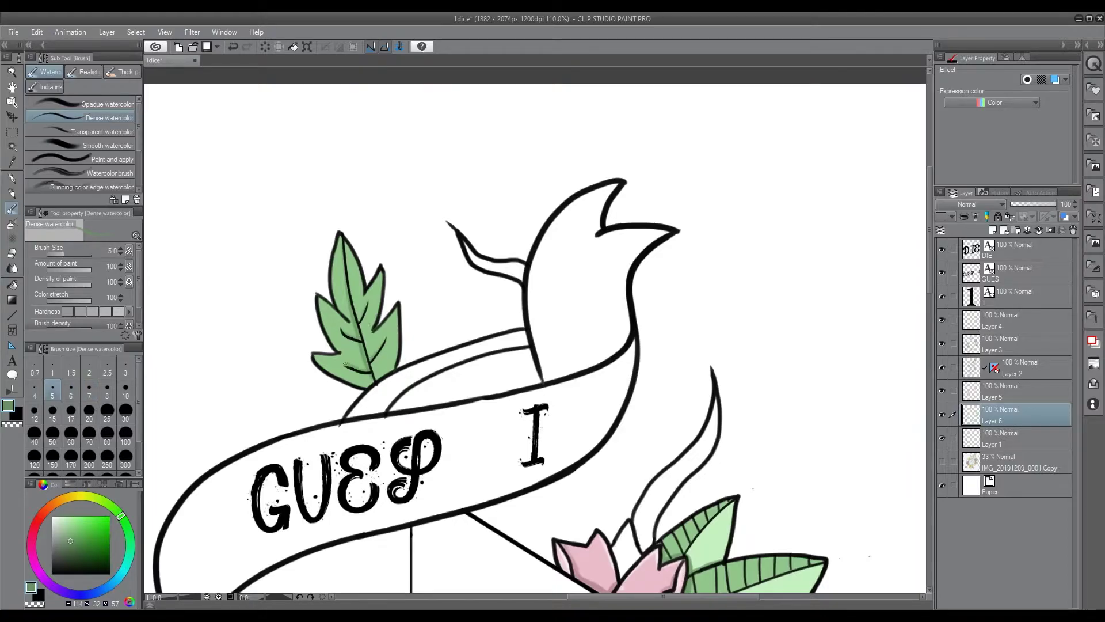
{"action": "mouse_move", "coordinate": [342, 315]}
{"action": "left_mouse_down"}
{"action": "mouse_move", "coordinate": [333, 288]}
{"action": "mouse_move", "coordinate": [337, 349]}
{"action": "mouse_move", "coordinate": [322, 312]}
{"action": "mouse_move", "coordinate": [339, 350]}
{"action": "left_mouse_up"}
{"action": "key", "text": "ctrl+z"}
{"action": "left_click_drag", "start_coordinate": [316, 359], "coordinate": [342, 378]}
{"action": "scroll", "coordinate": [795, 186], "scroll_direction": "down", "scroll_amount": 5}
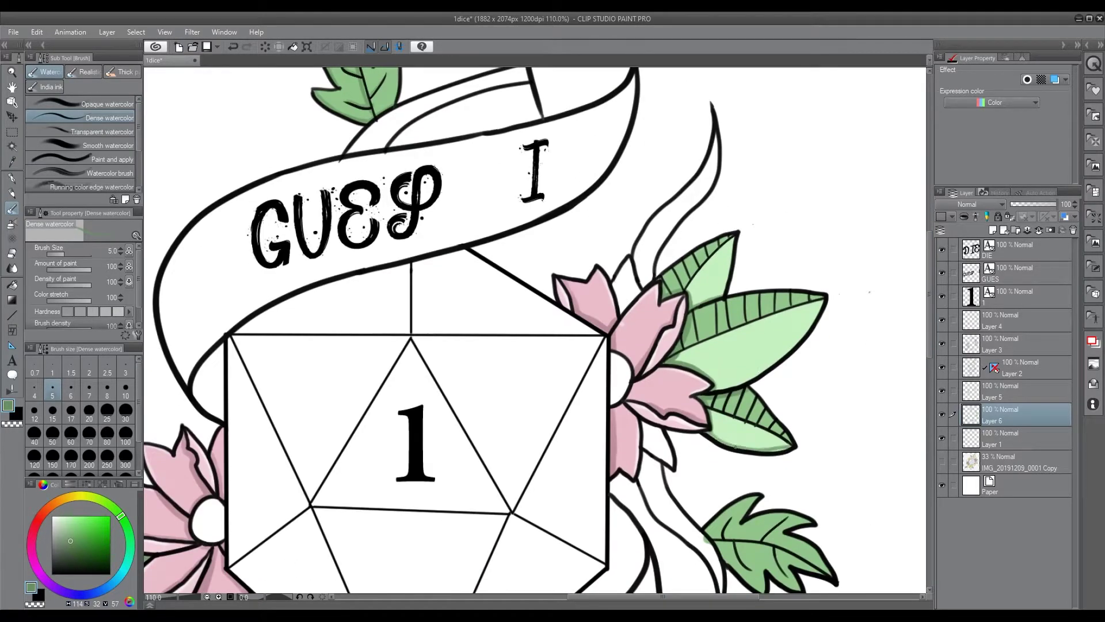
Shade the serrated leaf right of the die and the one below the "DIE" banner with dark green
{"action": "scroll", "coordinate": [741, 356], "scroll_direction": "down", "scroll_amount": 4}
{"action": "mouse_move", "coordinate": [741, 355]}
{"action": "left_mouse_down"}
{"action": "mouse_move", "coordinate": [759, 384]}
{"action": "mouse_move", "coordinate": [773, 370]}
{"action": "mouse_move", "coordinate": [795, 385]}
{"action": "mouse_move", "coordinate": [772, 366]}
{"action": "mouse_move", "coordinate": [818, 365]}
{"action": "left_mouse_up"}
{"action": "key", "text": "ctrl+z"}
{"action": "left_click_drag", "start_coordinate": [719, 336], "coordinate": [770, 341]}
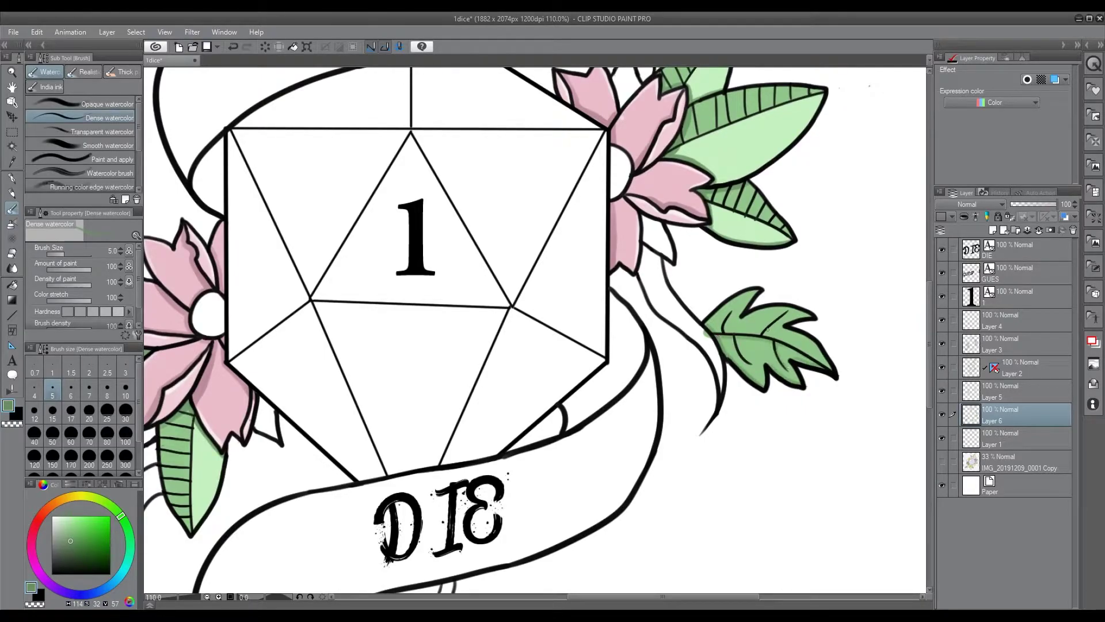
{"action": "scroll", "coordinate": [871, 494], "scroll_direction": "down", "scroll_amount": 5}
{"action": "mouse_move", "coordinate": [429, 406]}
{"action": "left_mouse_down"}
{"action": "mouse_move", "coordinate": [454, 484]}
{"action": "mouse_move", "coordinate": [527, 496]}
{"action": "left_mouse_up"}
{"action": "left_click_drag", "start_coordinate": [441, 394], "coordinate": [521, 488]}
{"action": "left_click_drag", "start_coordinate": [464, 438], "coordinate": [442, 404]}
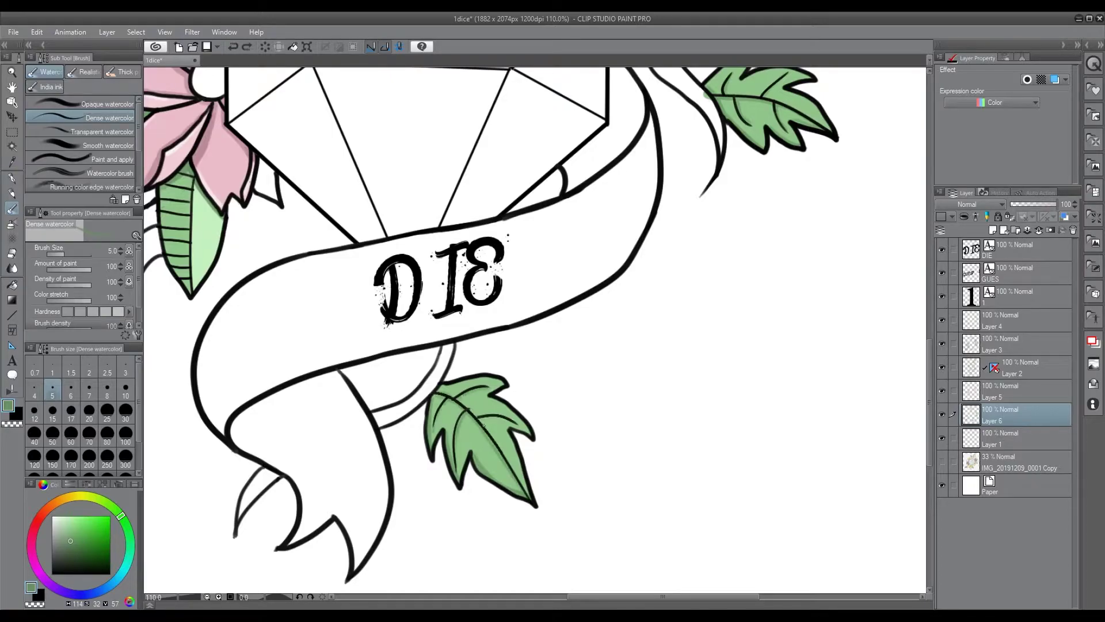
Shade the edges and veins of the large serrated leaf at the lower left of the design
{"action": "scroll", "coordinate": [507, 422], "scroll_direction": "left", "scroll_amount": 7}
{"action": "left_click_drag", "start_coordinate": [362, 420], "coordinate": [291, 478]}
{"action": "left_click_drag", "start_coordinate": [395, 399], "coordinate": [393, 423]}
{"action": "left_click_drag", "start_coordinate": [332, 382], "coordinate": [362, 386]}
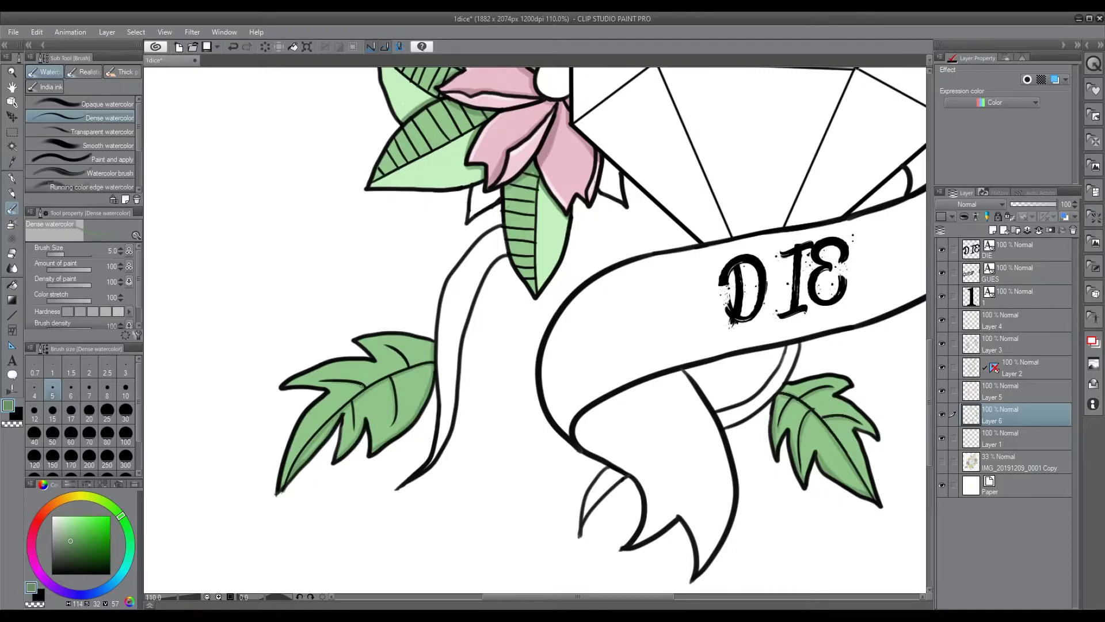
Shade the outer edges of the light green leaves around the left flower with mid green at brush size 5
{"action": "left_click_drag", "start_coordinate": [928, 436], "coordinate": [928, 402]}
{"action": "left_click_drag", "start_coordinate": [567, 369], "coordinate": [539, 438]}
{"action": "key", "text": "ctrl+z"}
{"action": "left_click_drag", "start_coordinate": [265, 597], "coordinate": [253, 596]}
{"action": "left_click_drag", "start_coordinate": [523, 380], "coordinate": [510, 492]}
{"action": "key", "text": "ctrl+z"}
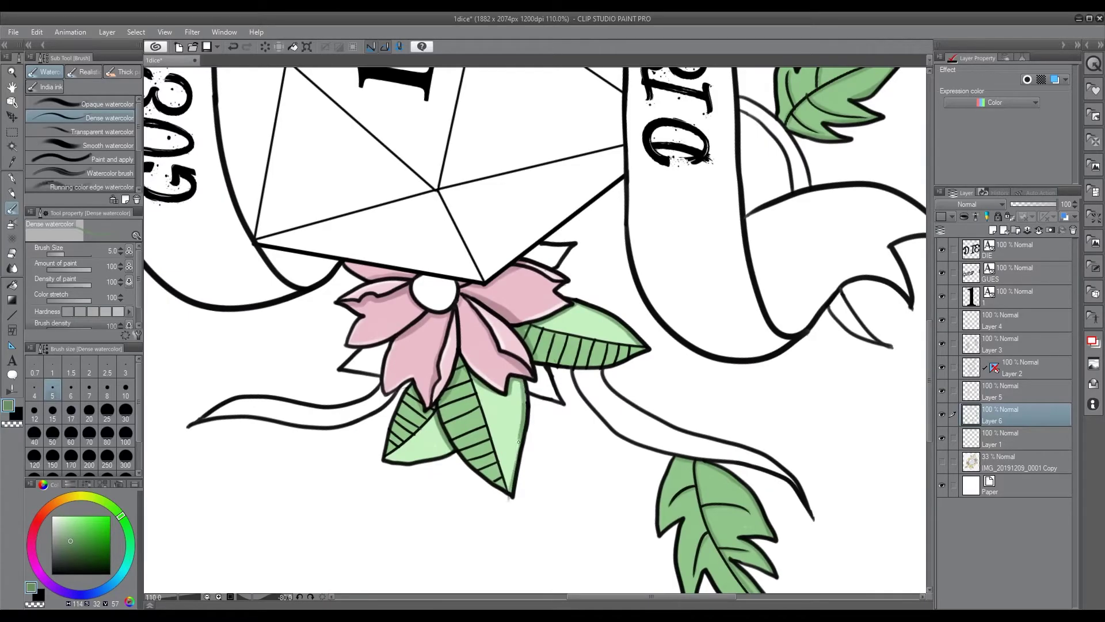
{"action": "left_click_drag", "start_coordinate": [449, 451], "coordinate": [388, 459]}
{"action": "key", "text": "minus"}
{"action": "key", "text": "minus"}
{"action": "key", "text": "minus"}
{"action": "key", "text": "minus"}
{"action": "key", "text": "minus"}
{"action": "key", "text": "minus"}
{"action": "key", "text": "minus"}
{"action": "key", "text": "minus"}
{"action": "key", "text": "minus"}
{"action": "left_click_drag", "start_coordinate": [247, 597], "coordinate": [268, 597]}
{"action": "left_click_drag", "start_coordinate": [928, 360], "coordinate": [929, 331]}
Sample the petal shadow pink on Layer 5 and deepen the shading on the left flower's petals
{"action": "key", "text": "p"}
{"action": "left_click", "coordinate": [1016, 391]}
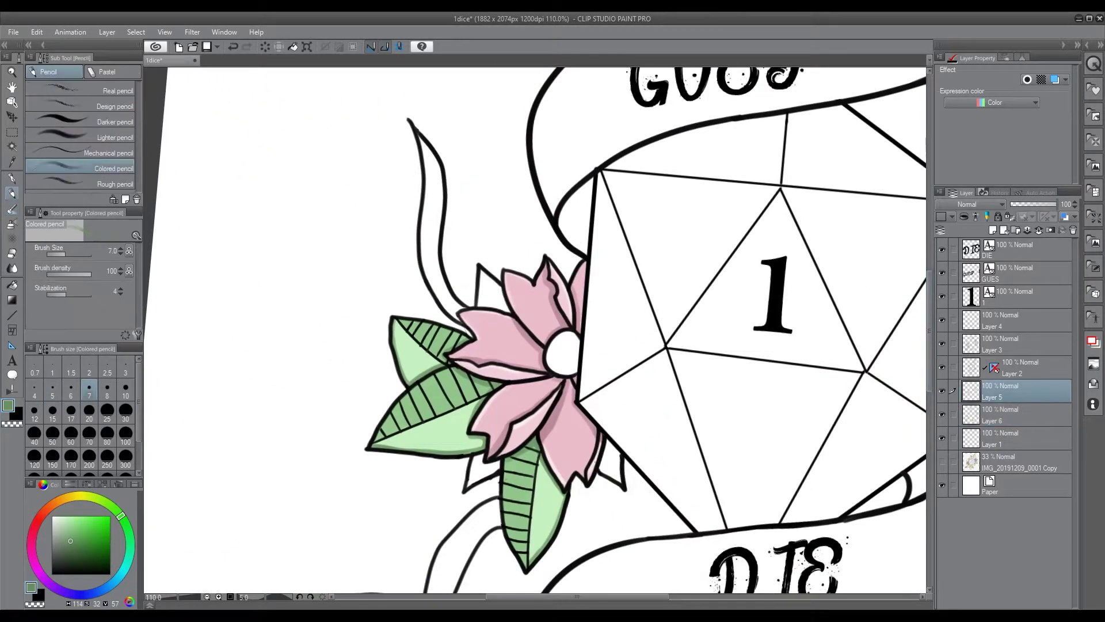
{"action": "left_click", "coordinate": [550, 428], "text": "alt"}
{"action": "key", "text": "b"}
{"action": "left_click_drag", "start_coordinate": [457, 363], "coordinate": [544, 377]}
{"action": "left_click_drag", "start_coordinate": [498, 457], "coordinate": [557, 391]}
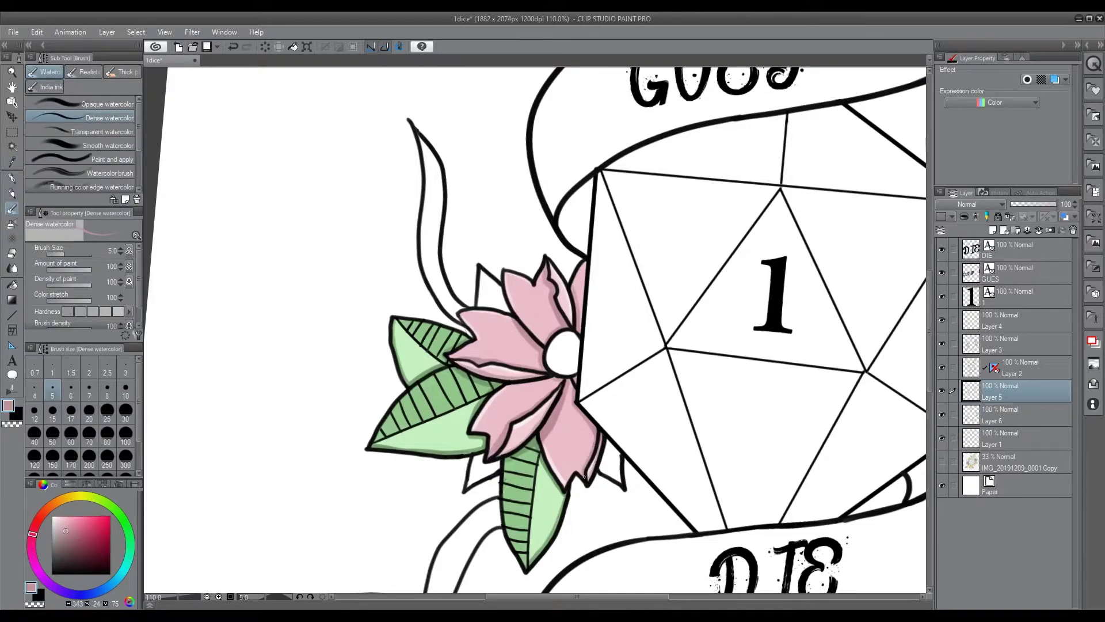
{"action": "key", "text": "ctrl+z"}
Shade the petals of the flower right of the die with the darker pink
{"action": "left_click_drag", "start_coordinate": [577, 597], "coordinate": [632, 597]}
{"action": "left_click_drag", "start_coordinate": [928, 331], "coordinate": [928, 295]}
{"action": "left_click_drag", "start_coordinate": [707, 326], "coordinate": [698, 316]}
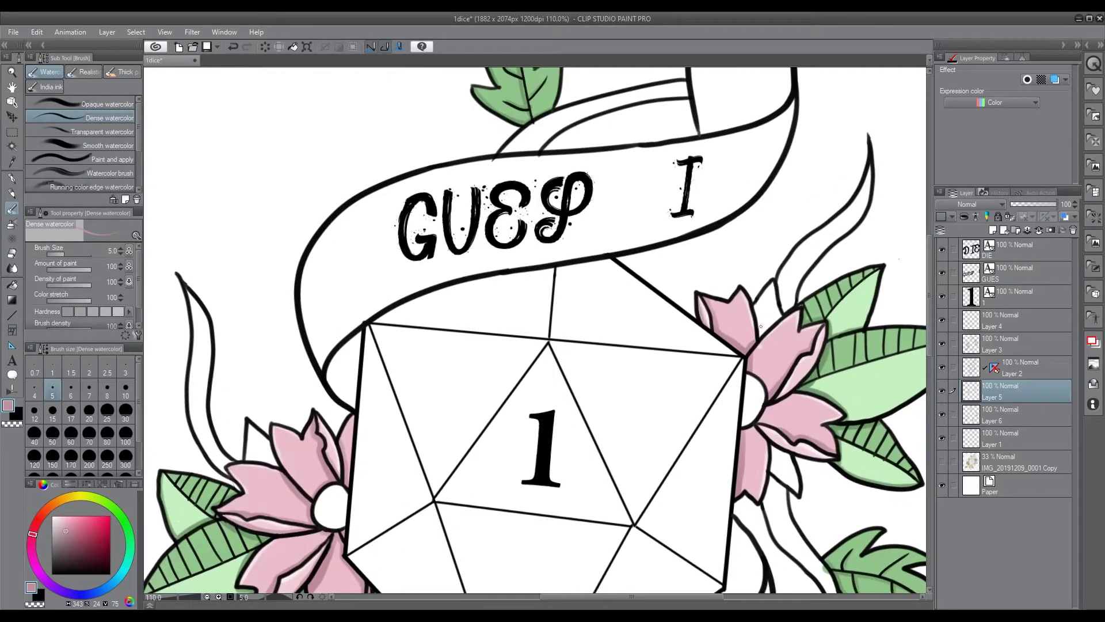
{"action": "mouse_move", "coordinate": [822, 345]}
{"action": "left_mouse_down"}
{"action": "mouse_move", "coordinate": [780, 396]}
{"action": "mouse_move", "coordinate": [821, 458]}
{"action": "left_mouse_up"}
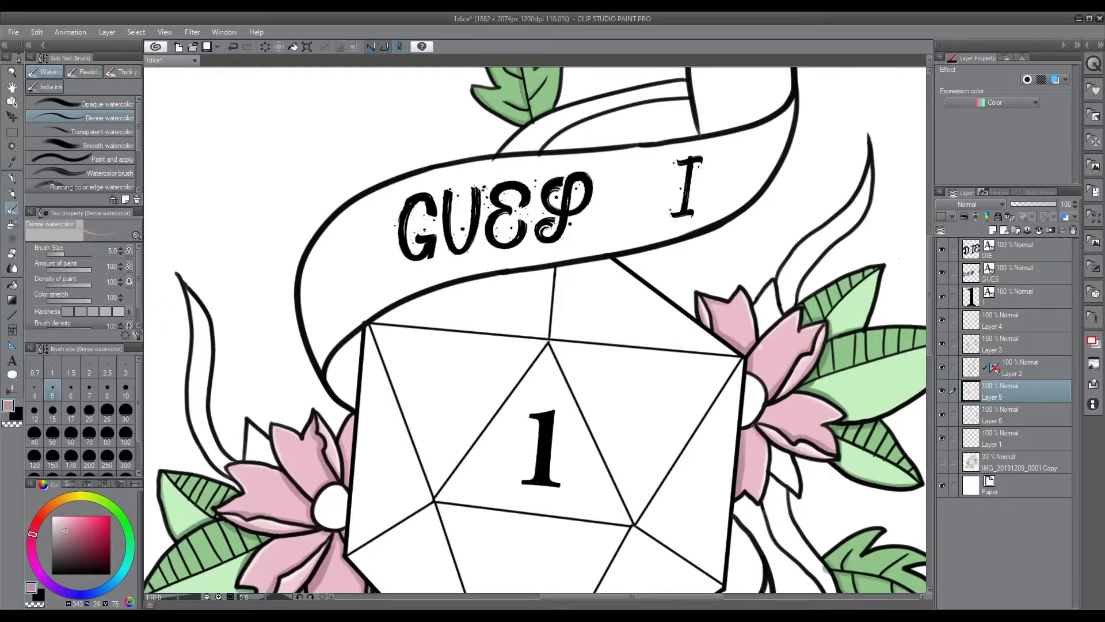
Try a pale mint fill on the small pointed leaves behind both flowers
{"action": "key", "text": "alt"}
{"action": "mouse_move", "coordinate": [770, 289]}
{"action": "left_mouse_down"}
{"action": "mouse_move", "coordinate": [759, 321]}
{"action": "mouse_move", "coordinate": [772, 303]}
{"action": "left_mouse_up"}
{"action": "mouse_move", "coordinate": [772, 463]}
{"action": "left_mouse_down"}
{"action": "mouse_move", "coordinate": [792, 482]}
{"action": "mouse_move", "coordinate": [784, 461]}
{"action": "left_mouse_up"}
{"action": "scroll", "coordinate": [790, 452], "scroll_direction": "down", "scroll_amount": 5}
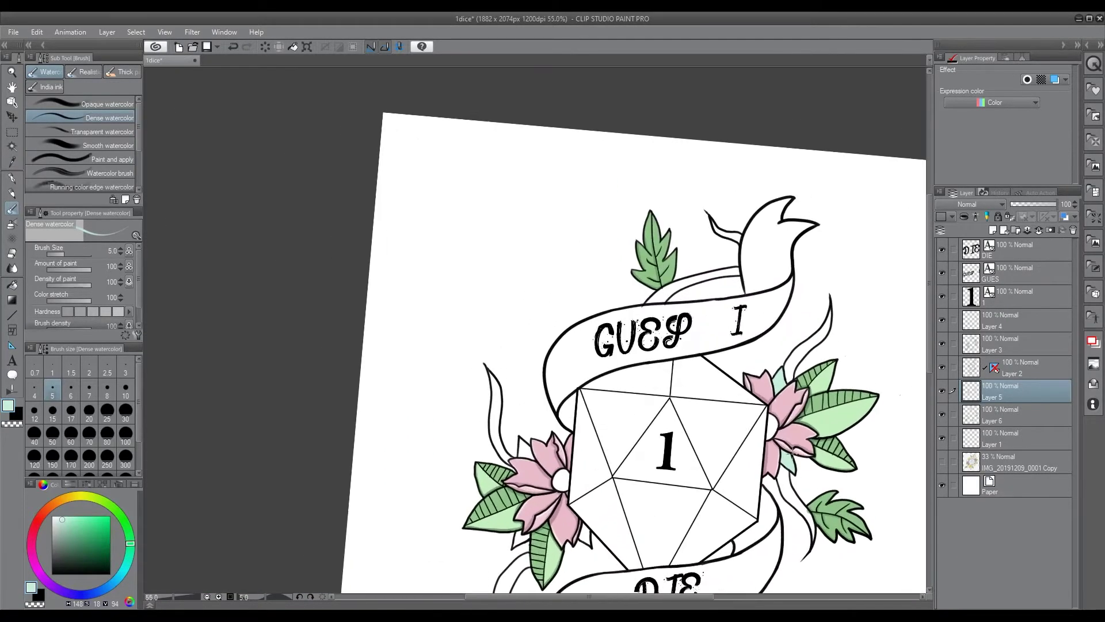
{"action": "scroll", "coordinate": [793, 452], "scroll_direction": "up", "scroll_amount": 2}
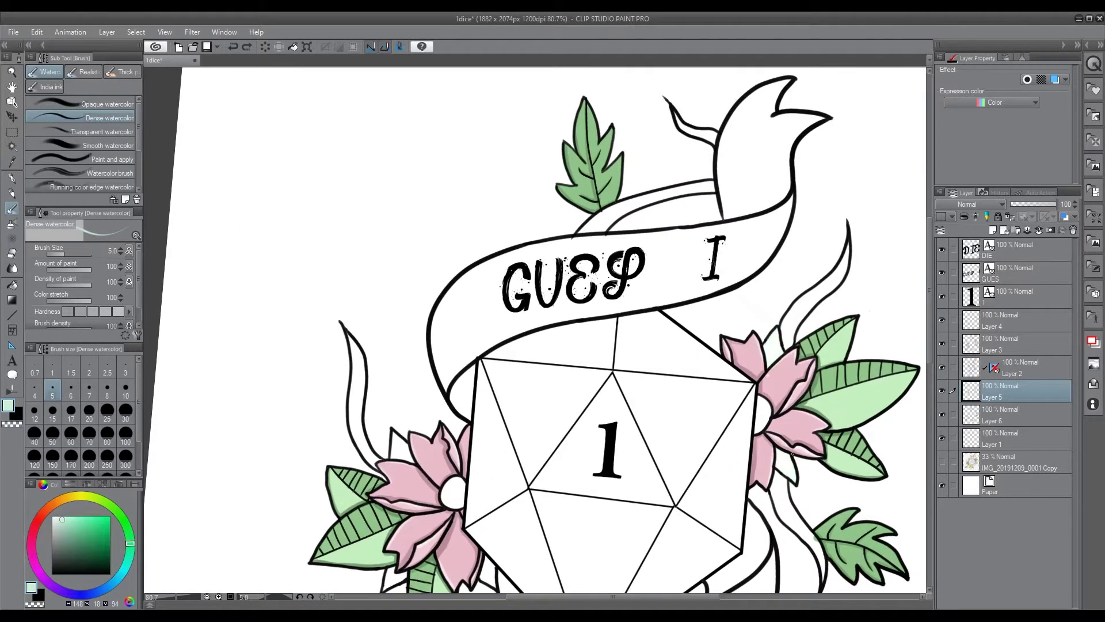
{"action": "left_click", "coordinate": [792, 453], "text": "alt"}
{"action": "left_click_drag", "start_coordinate": [393, 446], "coordinate": [406, 442]}
{"action": "key", "text": "ctrl+z"}
Fill the small pointed leaves behind both flowers with dark green on Layer 6 at brush size 7
{"action": "scroll", "coordinate": [403, 455], "scroll_direction": "down", "scroll_amount": 3}
{"action": "scroll", "coordinate": [403, 455], "scroll_direction": "up", "scroll_amount": 2}
{"action": "left_click", "coordinate": [1014, 414]}
{"action": "left_click_drag", "start_coordinate": [403, 450], "coordinate": [399, 310]}
{"action": "mouse_move", "coordinate": [400, 306]}
{"action": "left_mouse_down"}
{"action": "mouse_move", "coordinate": [398, 316]}
{"action": "mouse_move", "coordinate": [409, 304]}
{"action": "left_mouse_up"}
{"action": "left_click", "coordinate": [89, 390]}
{"action": "left_click_drag", "start_coordinate": [392, 423], "coordinate": [406, 438]}
{"action": "left_click_drag", "start_coordinate": [477, 432], "coordinate": [486, 420]}
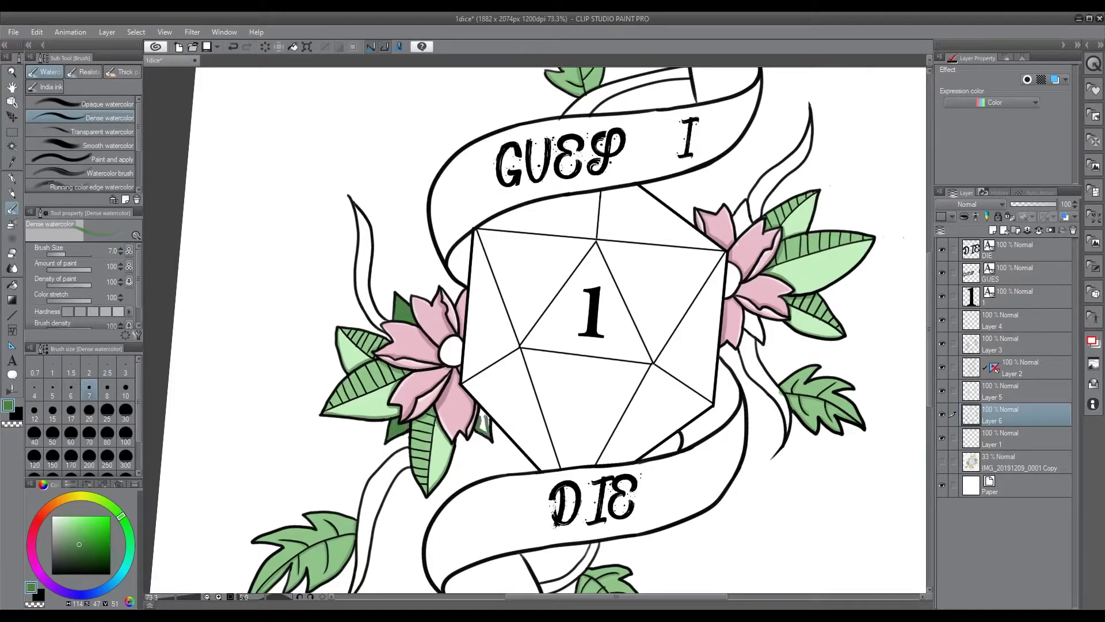
{"action": "scroll", "coordinate": [739, 217], "scroll_direction": "down", "scroll_amount": 1}
{"action": "left_click_drag", "start_coordinate": [739, 227], "coordinate": [746, 219]}
{"action": "left_click_drag", "start_coordinate": [746, 304], "coordinate": [748, 316]}
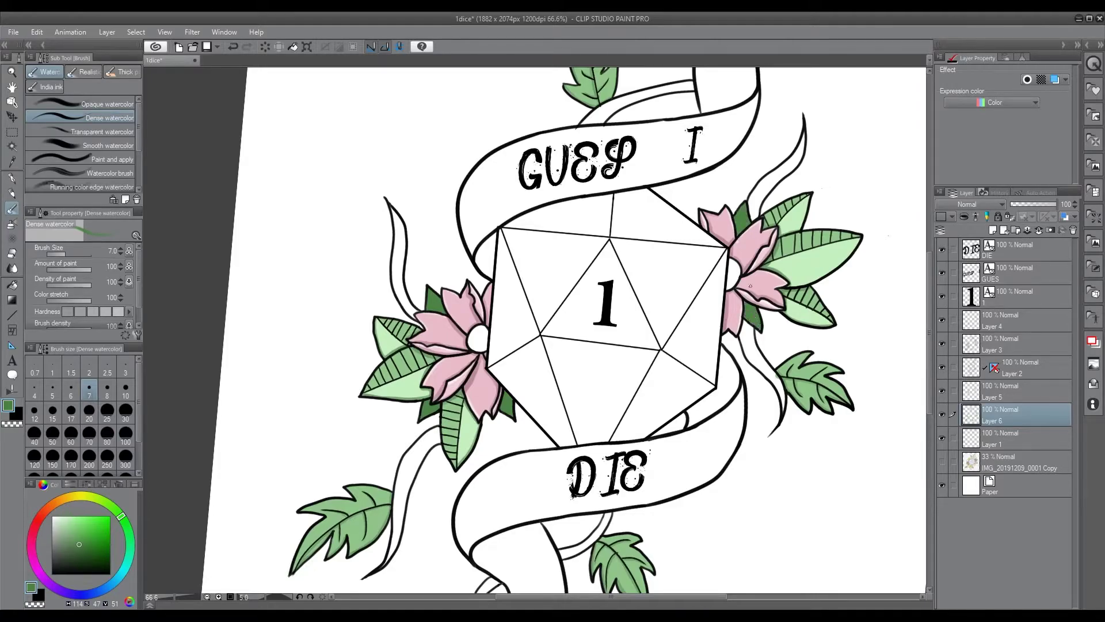
Paint the centres of both flowers pale yellow on Layer 5
{"action": "left_click", "coordinate": [1014, 391]}
{"action": "key", "text": "i"}
{"action": "key", "text": "p"}
{"action": "key", "text": "b"}
{"action": "left_click_drag", "start_coordinate": [481, 343], "coordinate": [477, 333]}
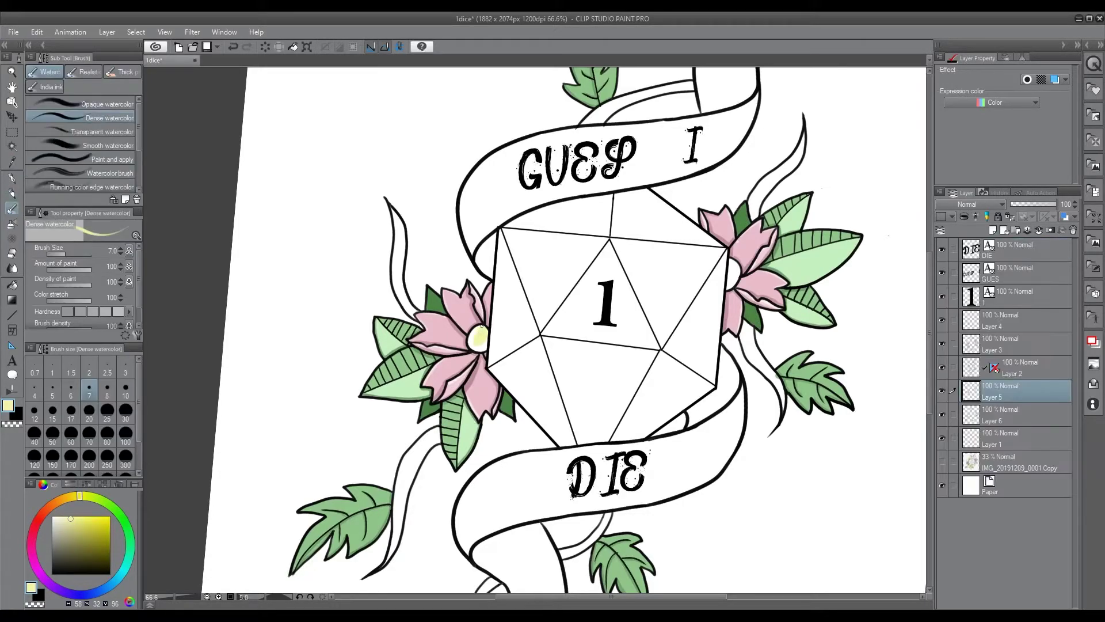
{"action": "left_click_drag", "start_coordinate": [737, 266], "coordinate": [735, 273]}
Texture the flower centres with a darker yellow using the Gauze decoration brush
{"action": "left_click", "coordinate": [73, 526]}
{"action": "left_click", "coordinate": [12, 223]}
{"action": "left_click", "coordinate": [12, 209]}
{"action": "left_click", "coordinate": [12, 238]}
{"action": "left_click", "coordinate": [81, 146]}
{"action": "left_click", "coordinate": [44, 71]}
{"action": "left_click", "coordinate": [122, 71]}
{"action": "left_click", "coordinate": [44, 87]}
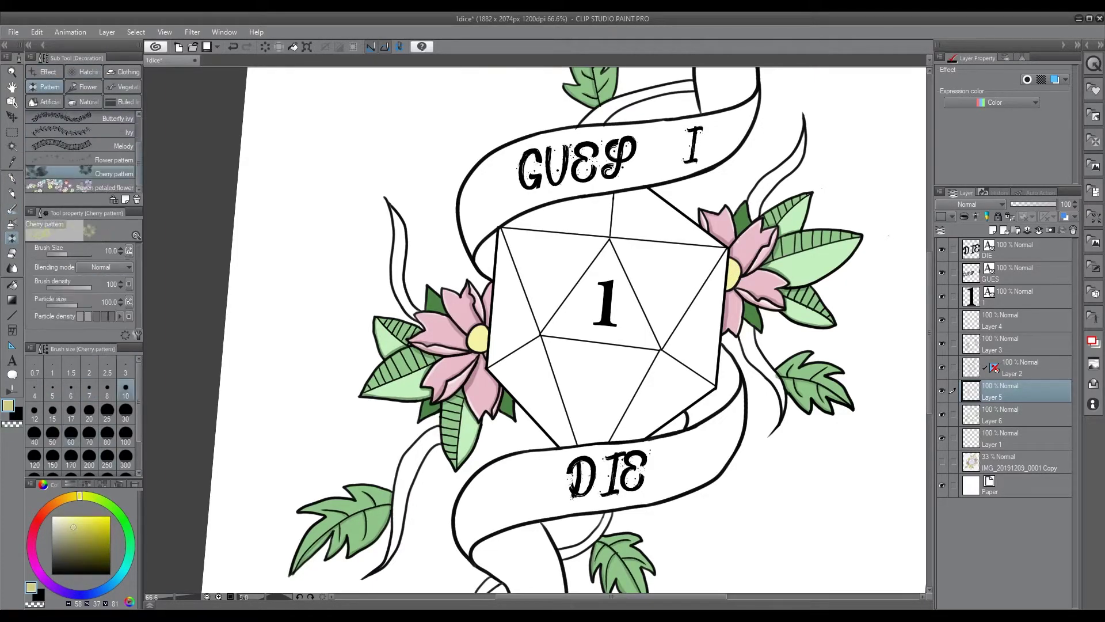
{"action": "left_click", "coordinate": [83, 71]}
{"action": "left_click", "coordinate": [81, 132]}
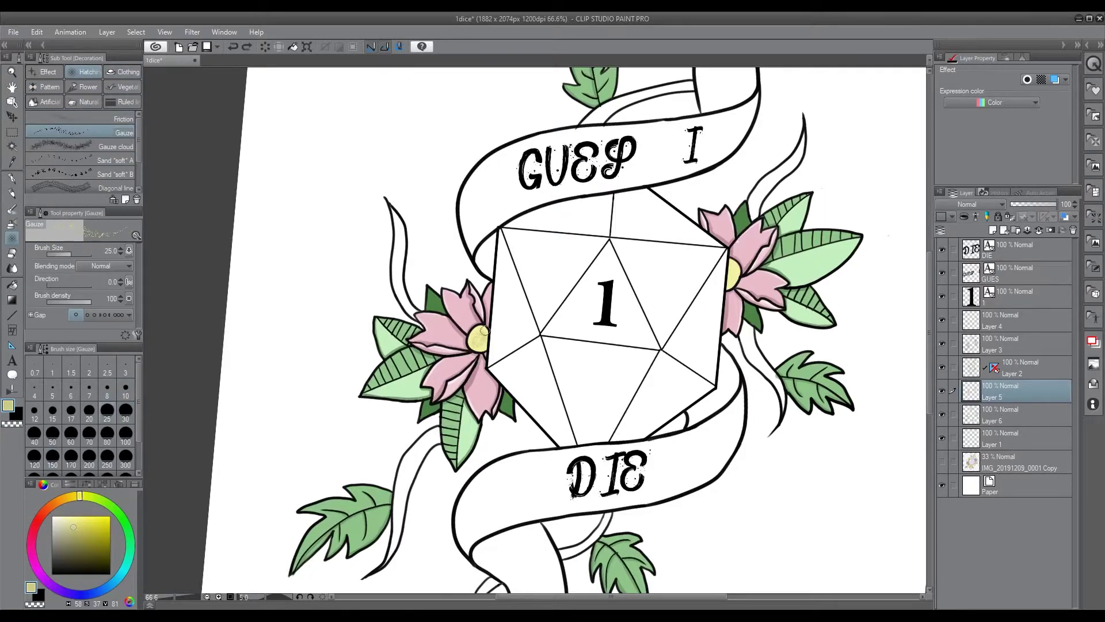
{"action": "left_click", "coordinate": [480, 329], "text": "alt"}
{"action": "key", "text": "i"}
{"action": "key", "text": "b"}
{"action": "left_click", "coordinate": [483, 337], "text": "alt"}
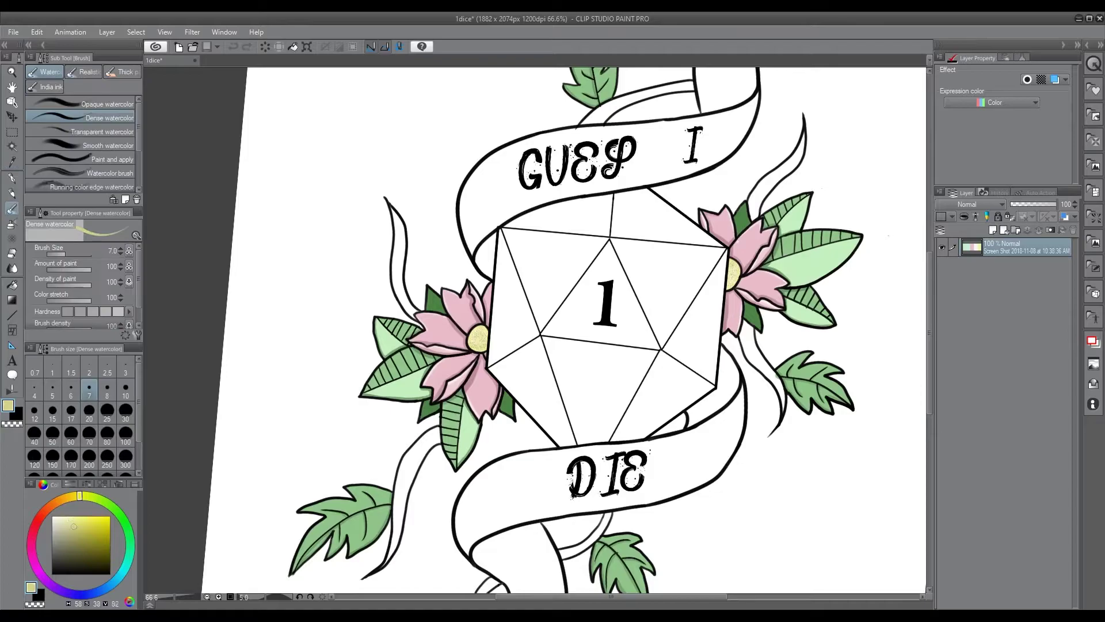
Try a pale mint fill on the two tendrils above and below the left flower
{"action": "left_click", "coordinate": [727, 252], "text": "alt"}
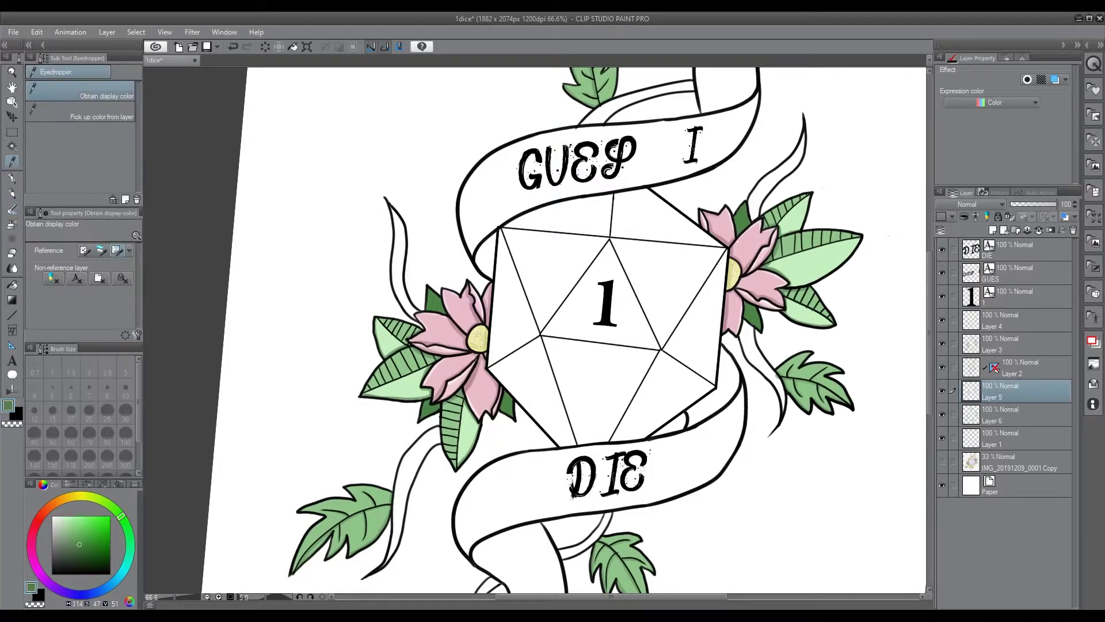
{"action": "left_click", "coordinate": [437, 308], "text": "alt"}
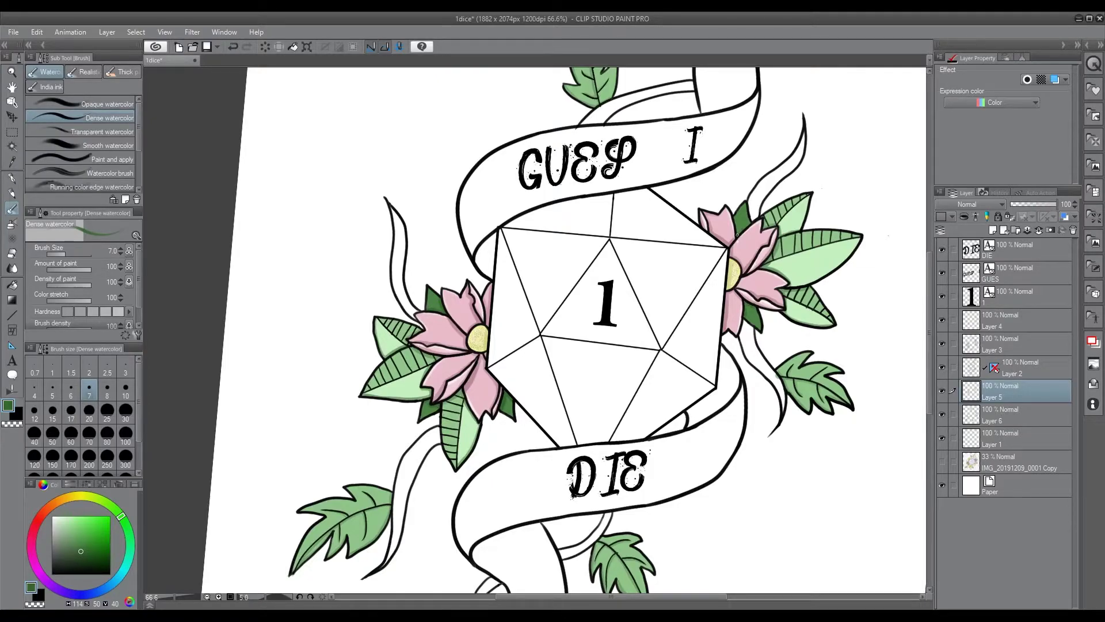
{"action": "key", "text": "i"}
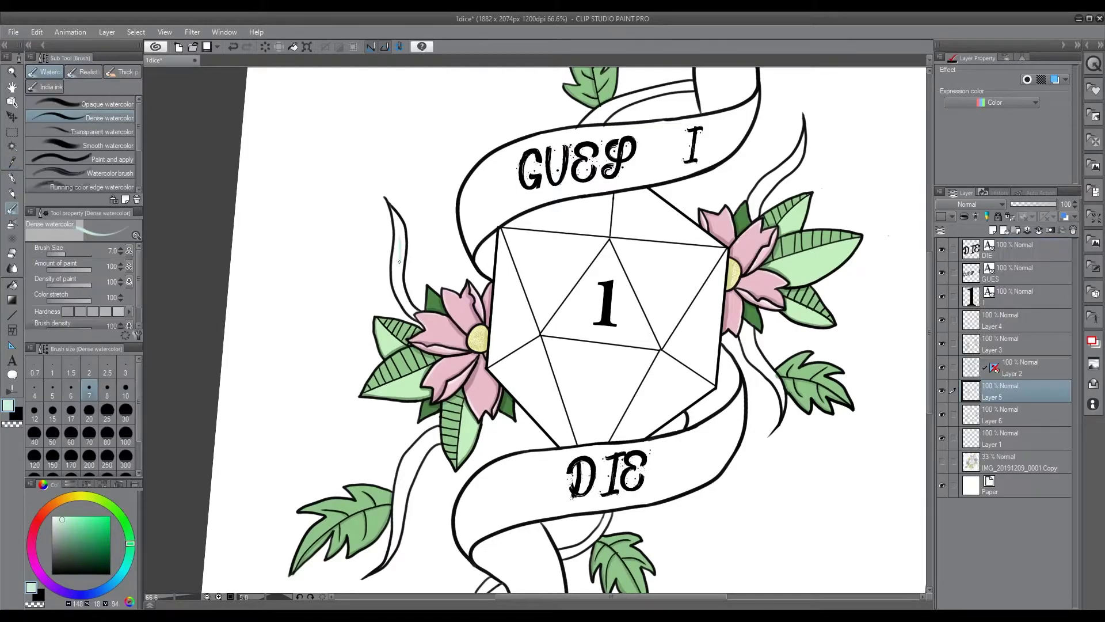
{"action": "left_click_drag", "start_coordinate": [395, 210], "coordinate": [413, 315]}
{"action": "left_click_drag", "start_coordinate": [427, 433], "coordinate": [385, 566]}
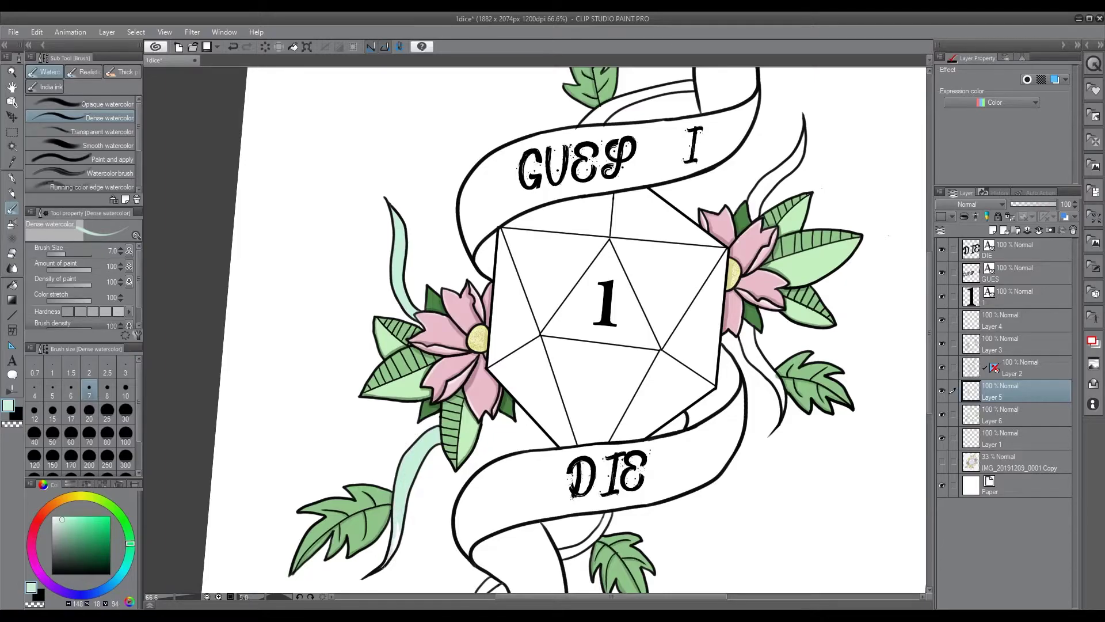
Try an olive-yellow fill on the tendrils beside the right flower, and undo the tendril colouring on Layer 5
{"action": "key", "text": "i"}
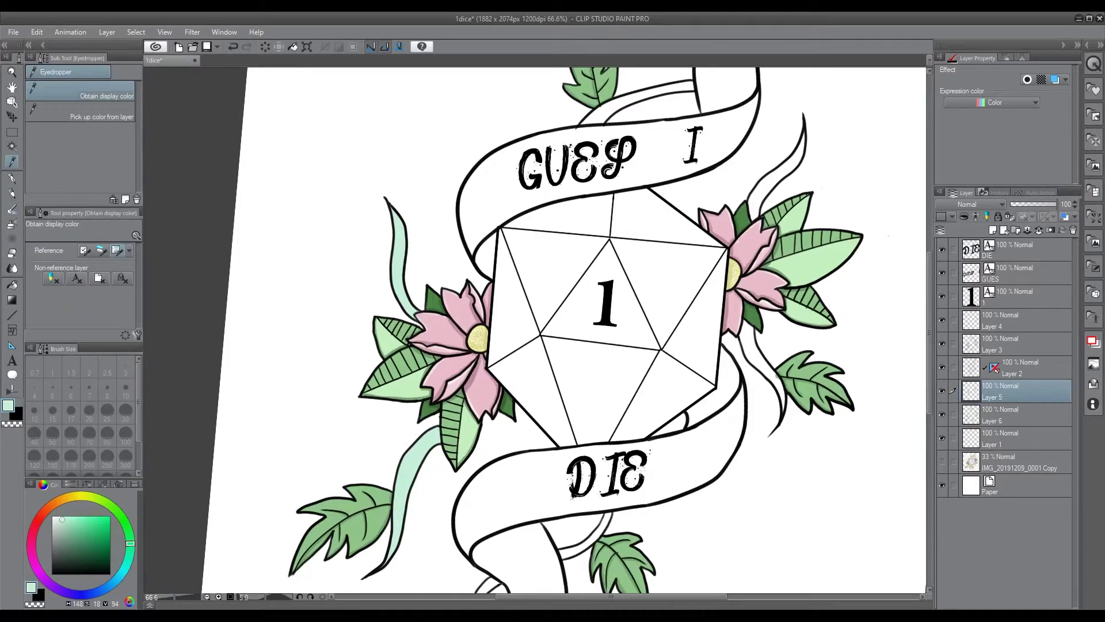
{"action": "left_click", "coordinate": [733, 273]}
{"action": "key", "text": "b"}
{"action": "mouse_move", "coordinate": [755, 204]}
{"action": "left_mouse_down"}
{"action": "mouse_move", "coordinate": [780, 174]}
{"action": "mouse_move", "coordinate": [755, 215]}
{"action": "left_mouse_up"}
{"action": "mouse_move", "coordinate": [747, 326]}
{"action": "left_mouse_down"}
{"action": "mouse_move", "coordinate": [744, 341]}
{"action": "mouse_move", "coordinate": [782, 410]}
{"action": "left_mouse_up"}
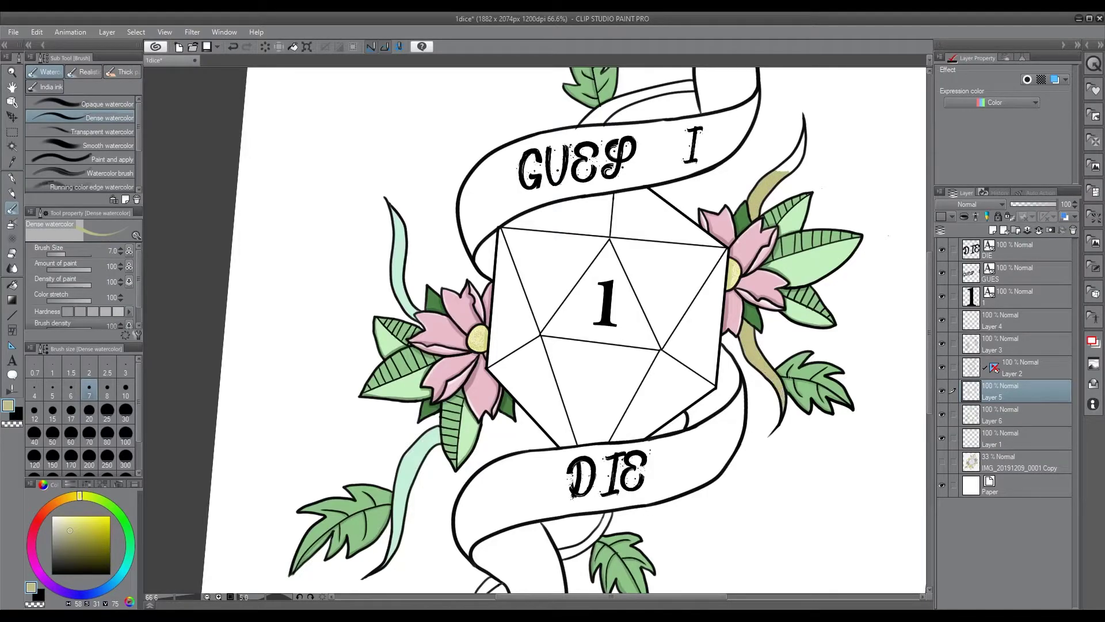
{"action": "scroll", "coordinate": [784, 397], "scroll_direction": "down", "scroll_amount": 2}
{"action": "scroll", "coordinate": [794, 227], "scroll_direction": "up", "scroll_amount": 2}
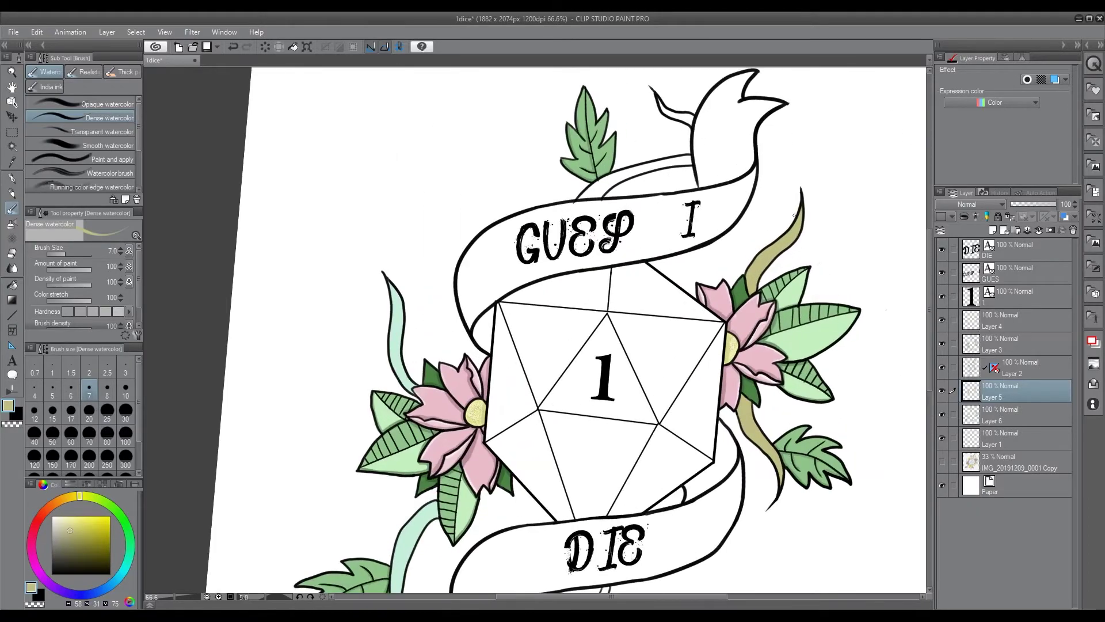
{"action": "key", "text": "ctrl+z"}
{"action": "key", "text": "ctrl+z"}
{"action": "key", "text": "ctrl+z"}
{"action": "key", "text": "ctrl+z"}
Fill both tendrils beside the right flower and the one below the left flower with olive-yellow on Layer 6
{"action": "left_click", "coordinate": [1014, 414]}
{"action": "mouse_move", "coordinate": [751, 291]}
{"action": "left_mouse_down"}
{"action": "mouse_move", "coordinate": [771, 253]}
{"action": "mouse_move", "coordinate": [750, 269]}
{"action": "mouse_move", "coordinate": [800, 208]}
{"action": "mouse_move", "coordinate": [780, 239]}
{"action": "left_mouse_up"}
{"action": "left_click_drag", "start_coordinate": [740, 406], "coordinate": [758, 439]}
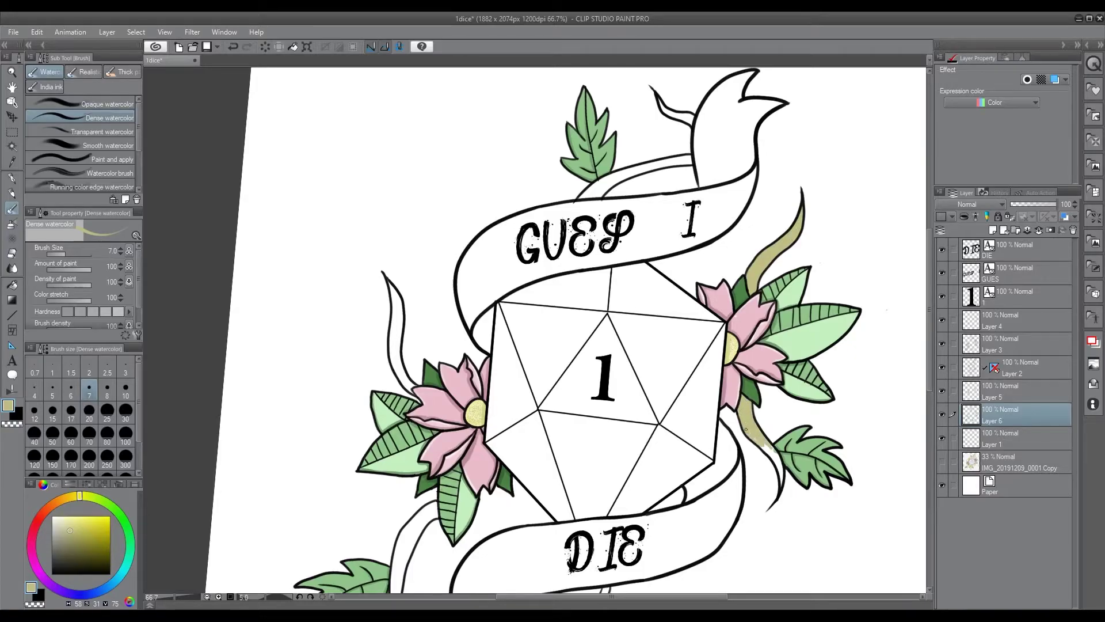
{"action": "scroll", "coordinate": [780, 471], "scroll_direction": "down", "scroll_amount": 5}
{"action": "mouse_move", "coordinate": [434, 321]}
{"action": "left_mouse_down"}
{"action": "mouse_move", "coordinate": [403, 360]}
{"action": "mouse_move", "coordinate": [427, 337]}
{"action": "mouse_move", "coordinate": [391, 442]}
{"action": "left_mouse_up"}
Try a grey-green fill on the tendril above the left flower
{"action": "scroll", "coordinate": [391, 442], "scroll_direction": "up", "scroll_amount": 4}
{"action": "left_click", "coordinate": [403, 412], "text": "alt"}
{"action": "left_click_drag", "start_coordinate": [399, 258], "coordinate": [405, 333]}
{"action": "mouse_move", "coordinate": [397, 257]}
{"action": "left_mouse_down"}
{"action": "mouse_move", "coordinate": [395, 305]}
{"action": "mouse_move", "coordinate": [412, 346]}
{"action": "left_mouse_up"}
{"action": "scroll", "coordinate": [401, 323], "scroll_direction": "down", "scroll_amount": 5}
{"action": "scroll", "coordinate": [401, 324], "scroll_direction": "up", "scroll_amount": 4}
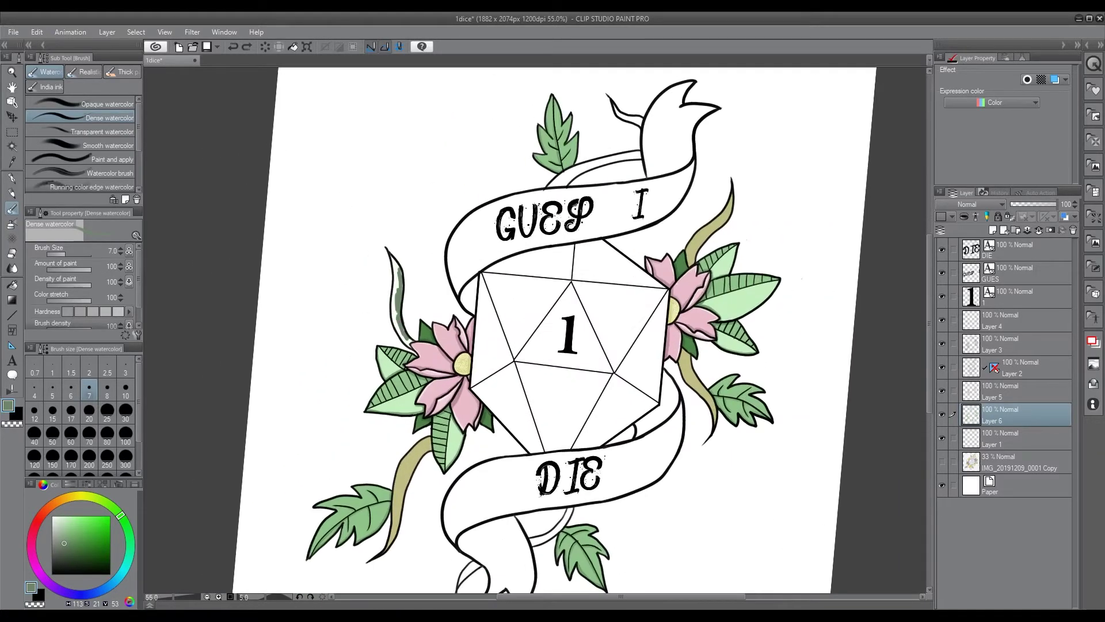
{"action": "key", "text": "ctrl+z"}
Fill the tendril above the left flower and the stems behind both banners with the sampled olive-yellow
{"action": "left_click", "coordinate": [412, 460], "text": "alt"}
{"action": "left_click_drag", "start_coordinate": [397, 285], "coordinate": [399, 323]}
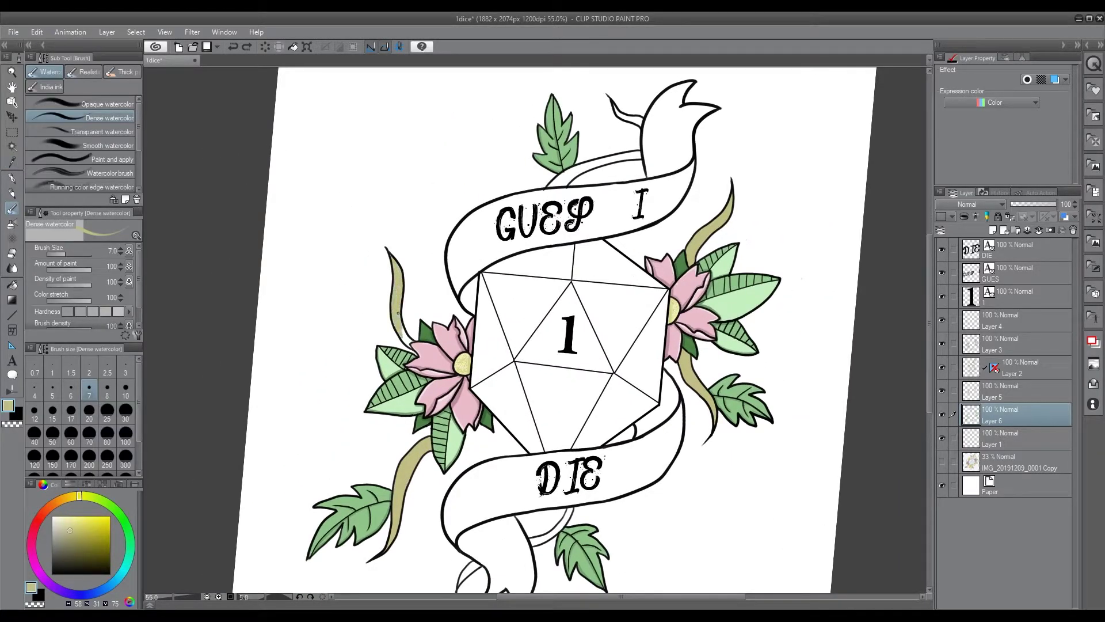
{"action": "left_click_drag", "start_coordinate": [925, 351], "coordinate": [921, 297]}
{"action": "left_click_drag", "start_coordinate": [605, 264], "coordinate": [564, 282]}
{"action": "left_click_drag", "start_coordinate": [609, 263], "coordinate": [639, 258]}
{"action": "left_click_drag", "start_coordinate": [614, 207], "coordinate": [642, 227]}
{"action": "scroll", "coordinate": [642, 226], "scroll_direction": "down", "scroll_amount": 1}
{"action": "scroll", "coordinate": [566, 351], "scroll_direction": "down", "scroll_amount": 6}
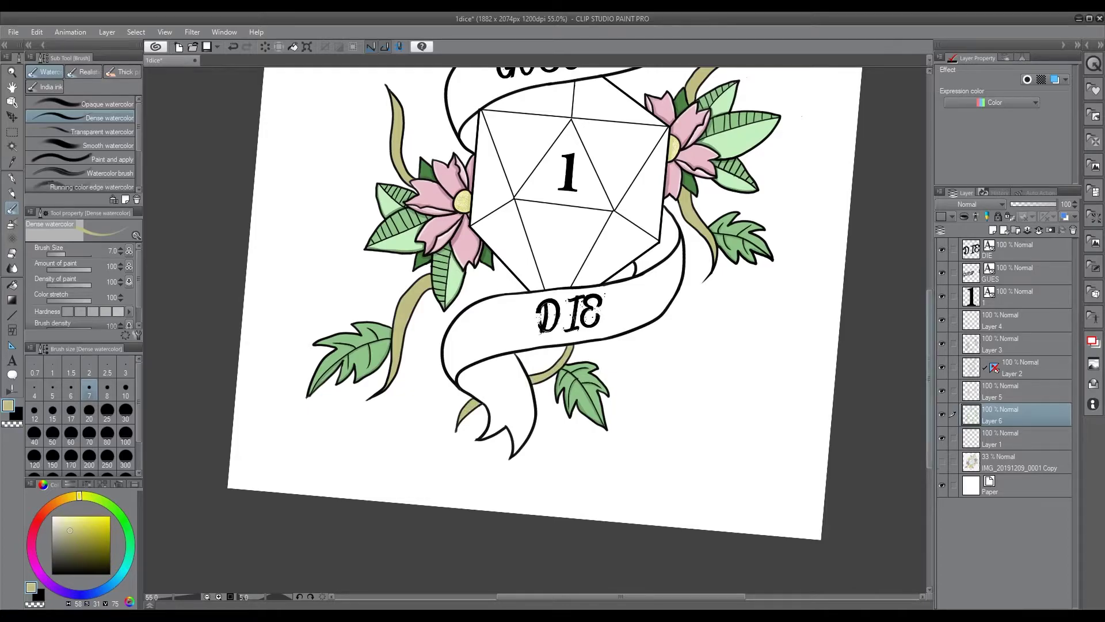
Shade one edge of every tendril and banner stem with a darker olive
{"action": "scroll", "coordinate": [483, 397], "scroll_direction": "up", "scroll_amount": 6}
{"action": "left_click_drag", "start_coordinate": [412, 375], "coordinate": [394, 304]}
{"action": "left_click_drag", "start_coordinate": [430, 471], "coordinate": [383, 590]}
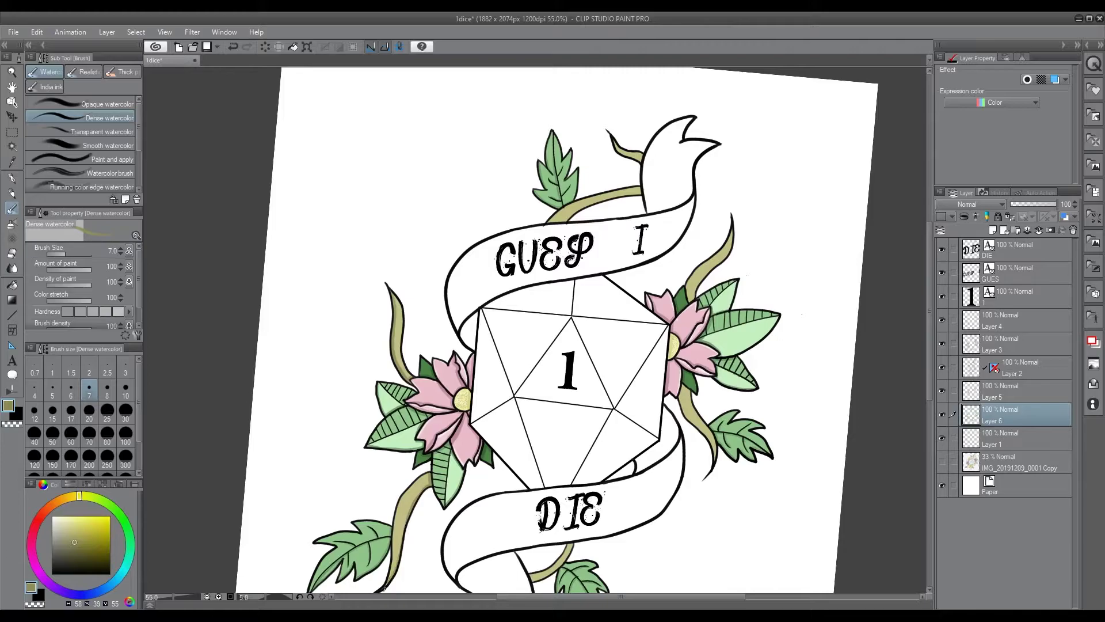
{"action": "left_click_drag", "start_coordinate": [640, 190], "coordinate": [567, 216]}
{"action": "mouse_move", "coordinate": [689, 299]}
{"action": "left_mouse_down"}
{"action": "mouse_move", "coordinate": [728, 254]}
{"action": "mouse_move", "coordinate": [730, 233]}
{"action": "left_mouse_up"}
{"action": "left_click_drag", "start_coordinate": [680, 385], "coordinate": [712, 461]}
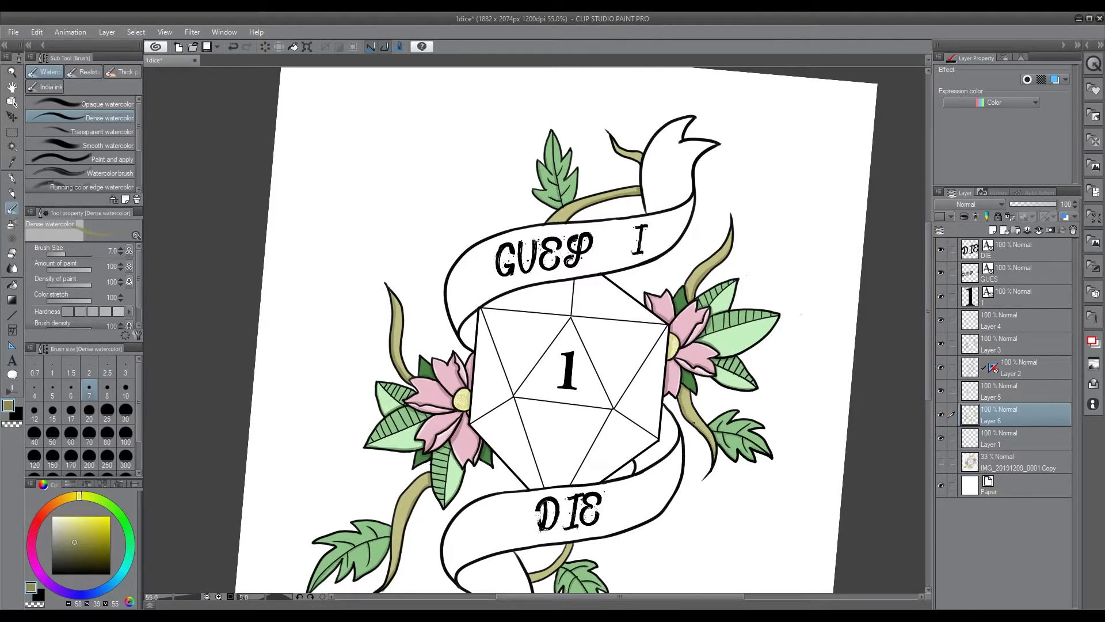
{"action": "scroll", "coordinate": [703, 436], "scroll_direction": "down", "scroll_amount": 3}
{"action": "mouse_move", "coordinate": [572, 436]}
{"action": "left_mouse_down"}
{"action": "mouse_move", "coordinate": [557, 459]}
{"action": "mouse_move", "coordinate": [461, 506]}
{"action": "left_mouse_up"}
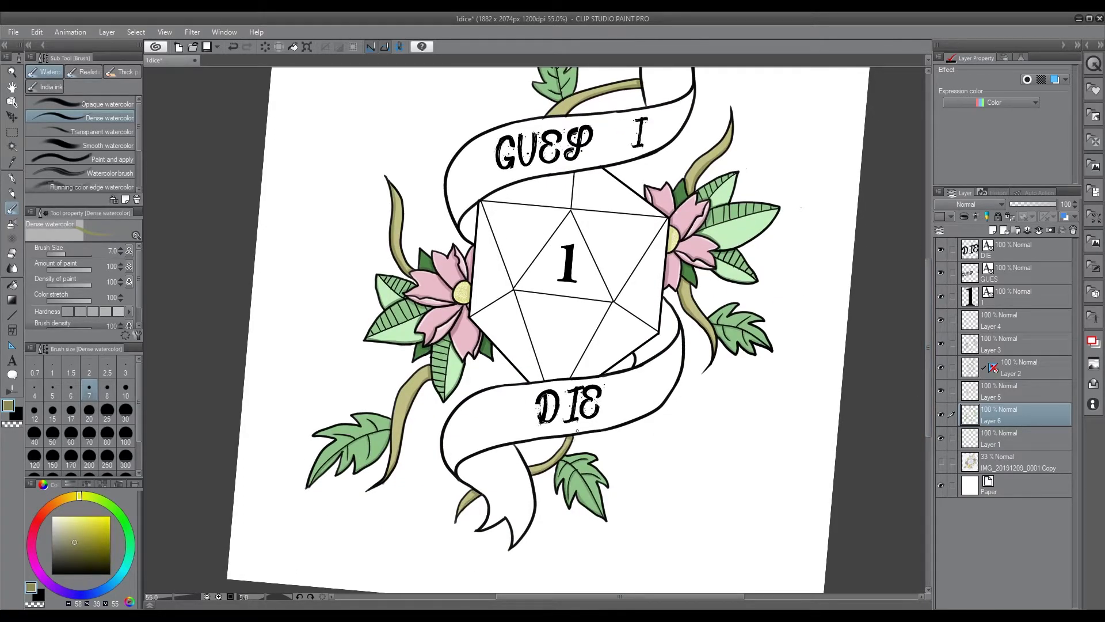
Try pale yellow highlights on the tendrils above and below the right flower
{"action": "scroll", "coordinate": [576, 430], "scroll_direction": "up", "scroll_amount": 5}
{"action": "left_click", "coordinate": [462, 478], "text": "alt"}
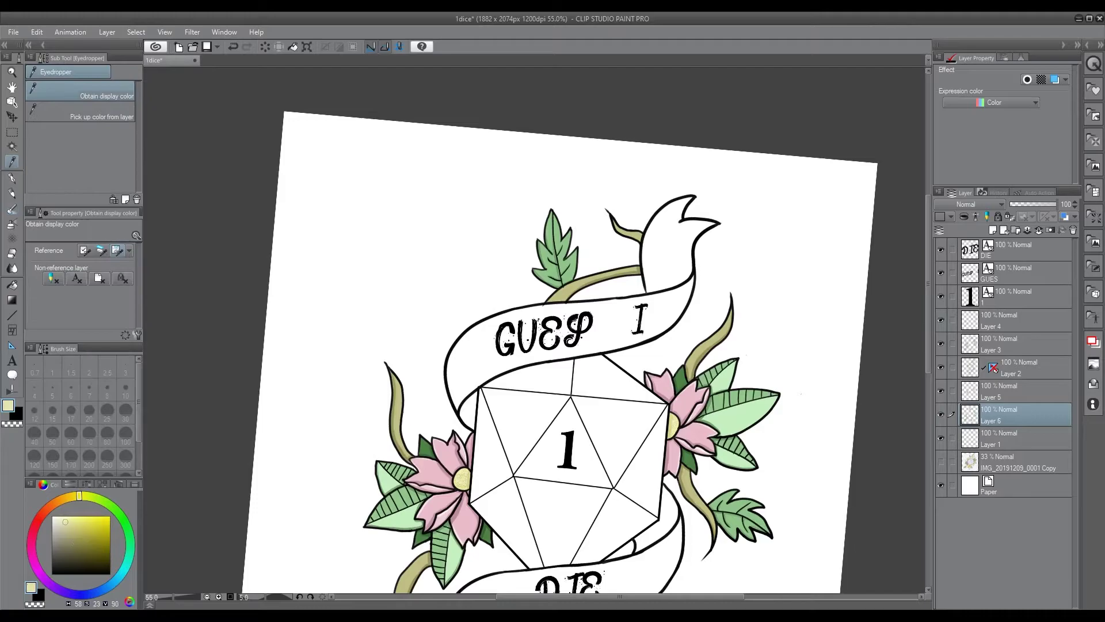
{"action": "left_click_drag", "start_coordinate": [728, 321], "coordinate": [693, 354]}
{"action": "left_click_drag", "start_coordinate": [696, 491], "coordinate": [711, 535]}
{"action": "key", "text": "ctrl+z"}
{"action": "key", "text": "ctrl+z"}
Add pale yellow highlights to the tendril beside the upper banner tail and the two by the left flower
{"action": "left_click_drag", "start_coordinate": [616, 226], "coordinate": [633, 233]}
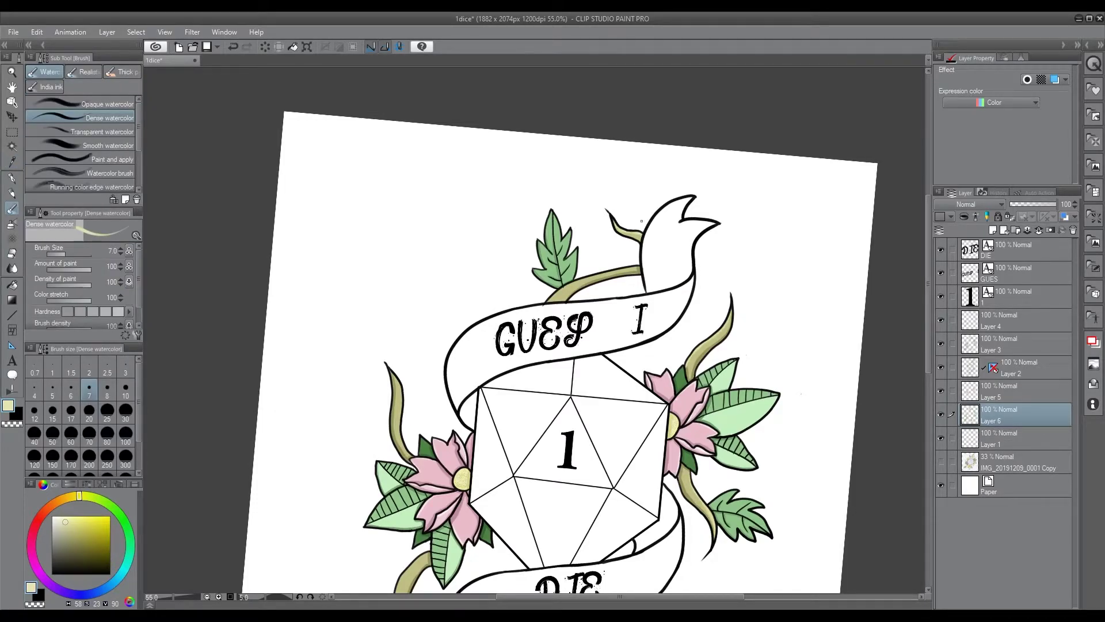
{"action": "left_click_drag", "start_coordinate": [395, 378], "coordinate": [410, 455]}
{"action": "scroll", "coordinate": [411, 455], "scroll_direction": "down", "scroll_amount": 3}
{"action": "left_click_drag", "start_coordinate": [426, 363], "coordinate": [389, 464]}
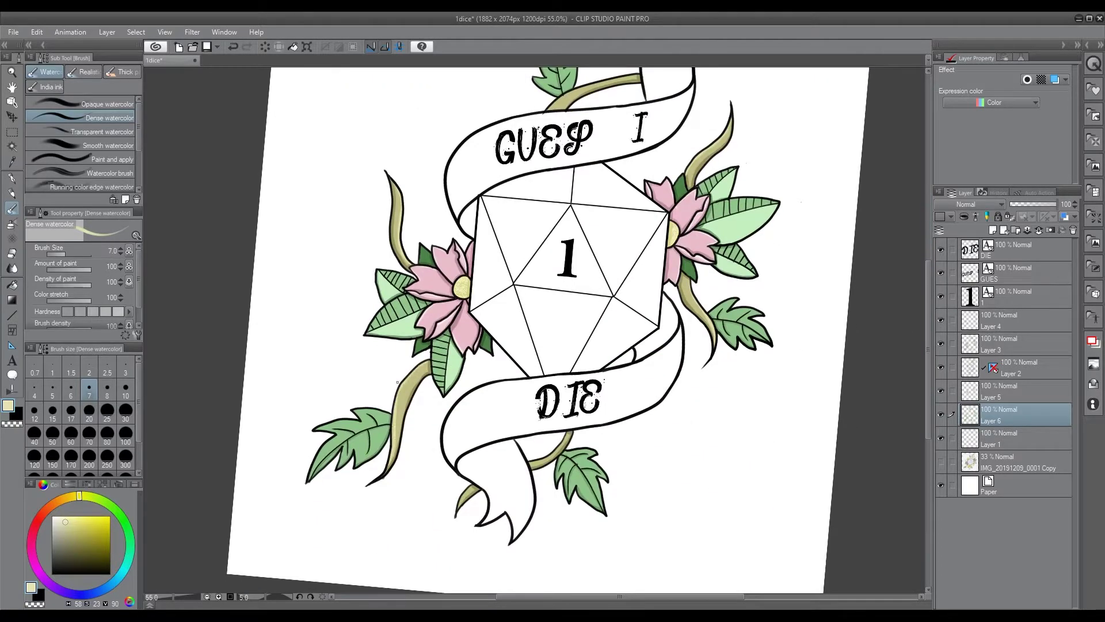
{"action": "left_click_drag", "start_coordinate": [473, 489], "coordinate": [460, 505]}
{"action": "key", "text": "ctrl+z"}
{"action": "left_click_drag", "start_coordinate": [564, 438], "coordinate": [542, 459]}
{"action": "key", "text": "ctrl+z"}
Highlight the stem behind the "GUES I" banner with sampled pale yellow
{"action": "scroll", "coordinate": [542, 459], "scroll_direction": "up", "scroll_amount": 2}
{"action": "scroll", "coordinate": [538, 329], "scroll_direction": "up", "scroll_amount": 3}
{"action": "left_click", "coordinate": [605, 264], "text": "alt"}
{"action": "left_click_drag", "start_coordinate": [640, 229], "coordinate": [608, 204]}
{"action": "key", "text": "ctrl+z"}
{"action": "left_click", "coordinate": [623, 222], "text": "alt"}
{"action": "left_click_drag", "start_coordinate": [592, 264], "coordinate": [625, 260]}
{"action": "left_click_drag", "start_coordinate": [549, 291], "coordinate": [589, 269]}
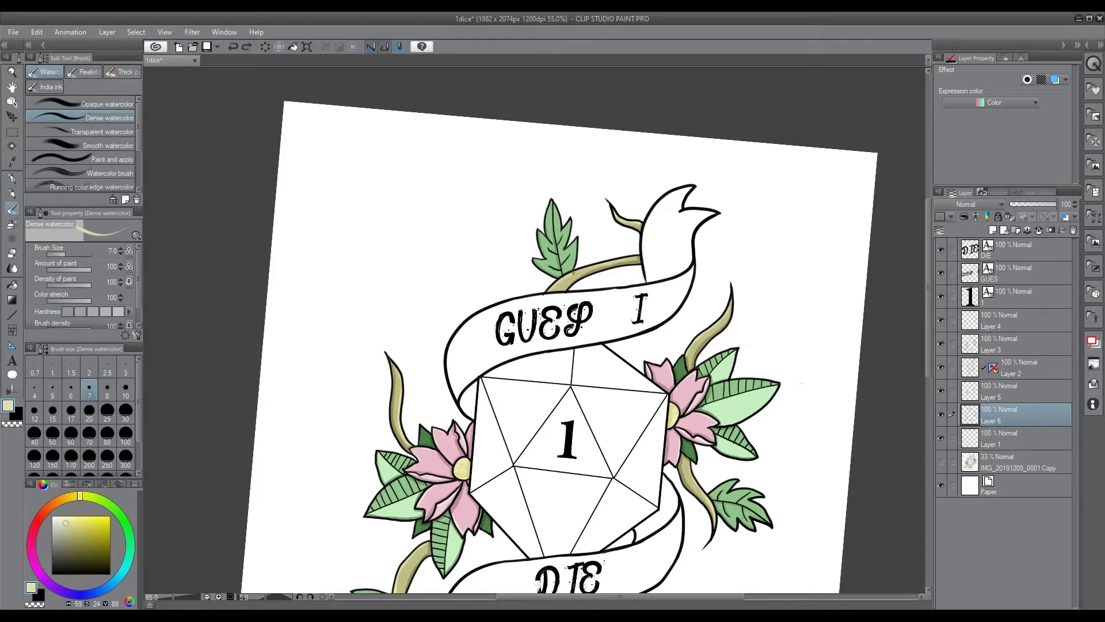
Straighten the canvas, add a new layer above Layer 5 and choose an off-white cream colour
{"action": "scroll", "coordinate": [570, 274], "scroll_direction": "down", "scroll_amount": 4}
{"action": "mouse_move", "coordinate": [927, 331]}
{"action": "left_mouse_down"}
{"action": "mouse_move", "coordinate": [928, 344]}
{"action": "mouse_move", "coordinate": [926, 305]}
{"action": "left_mouse_up"}
{"action": "key", "text": "minus"}
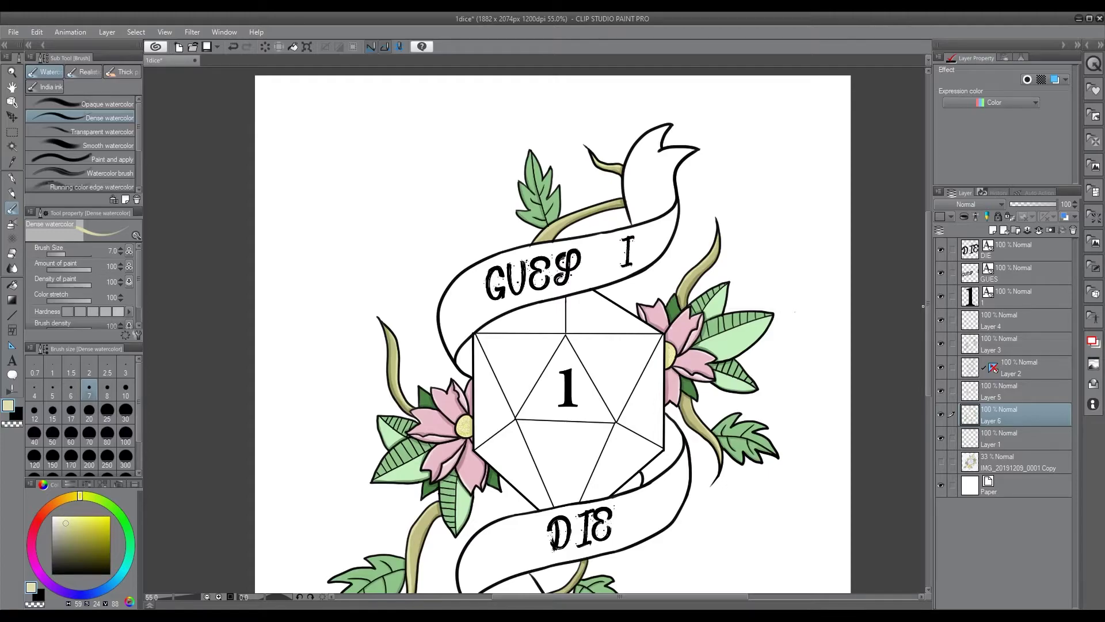
{"action": "scroll", "coordinate": [923, 306], "scroll_direction": "down", "scroll_amount": 3}
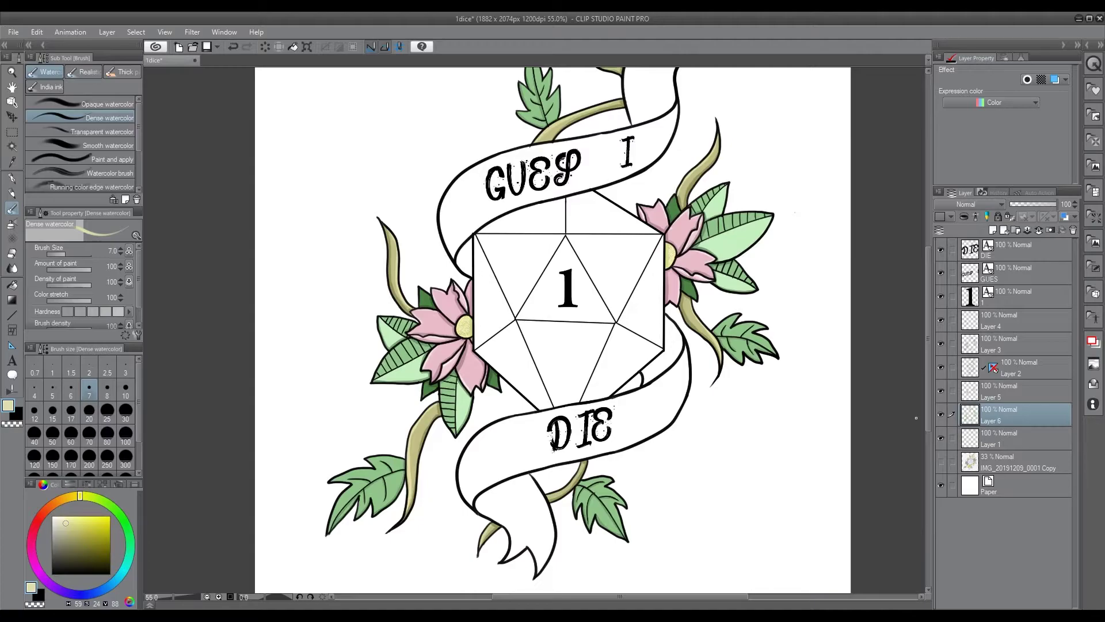
{"action": "left_click_drag", "start_coordinate": [925, 418], "coordinate": [926, 354]}
{"action": "left_click", "coordinate": [992, 230]}
{"action": "left_click_drag", "start_coordinate": [1013, 414], "coordinate": [1013, 387]}
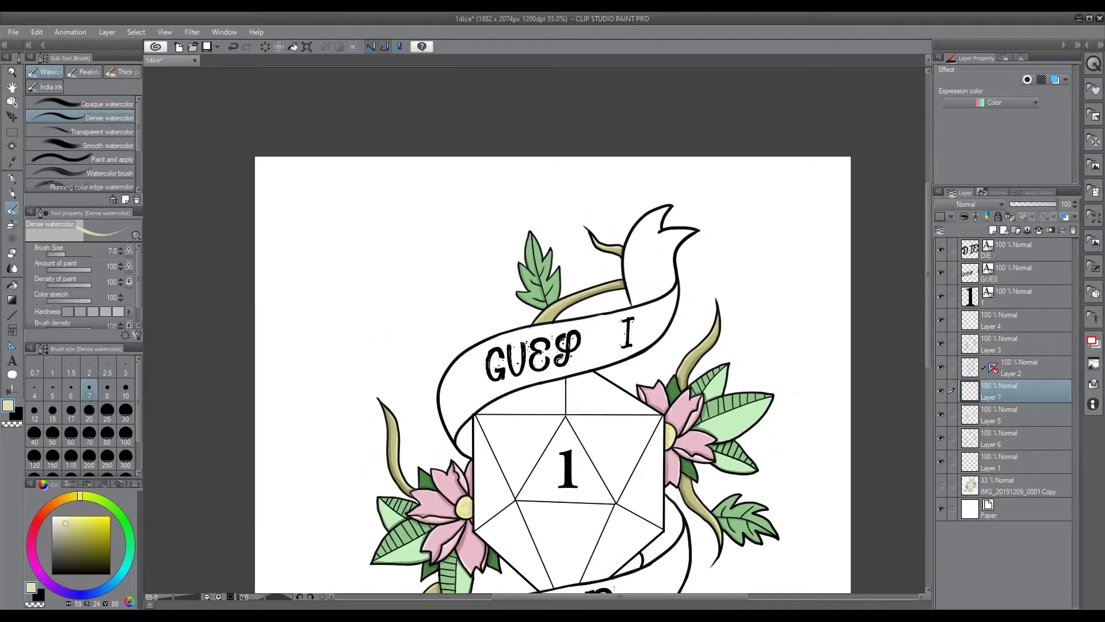
{"action": "left_click_drag", "start_coordinate": [925, 325], "coordinate": [926, 355]}
{"action": "left_click", "coordinate": [56, 521]}
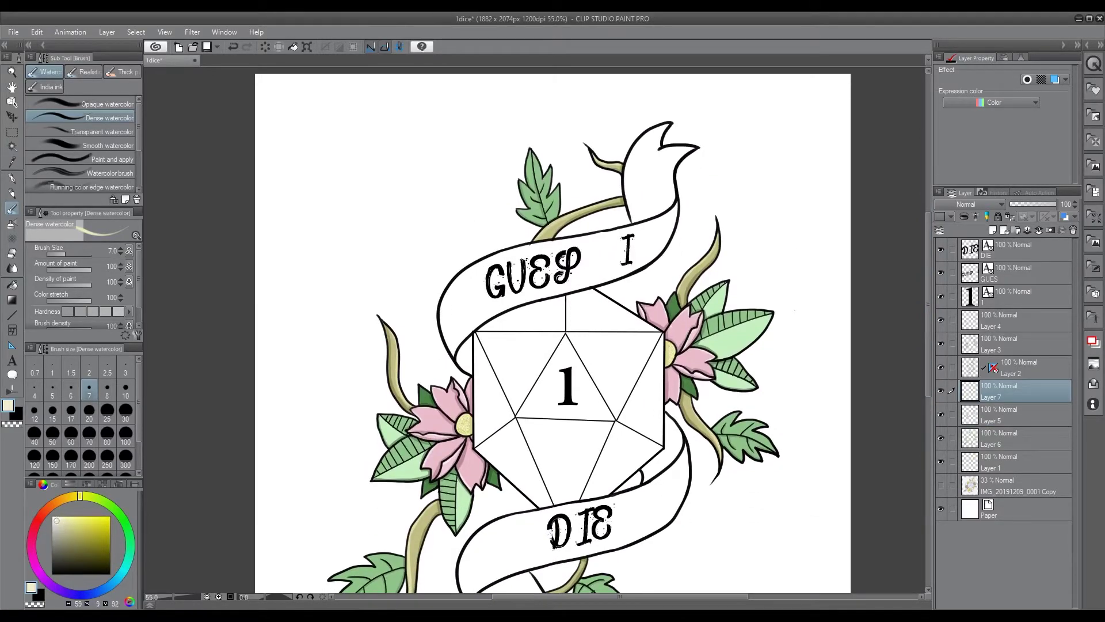
Fill the die with light turquoise on Layer 7 at brush size 25 and lower the layer's opacity to 61%
{"action": "left_click_drag", "start_coordinate": [131, 551], "coordinate": [128, 559]}
{"action": "left_click", "coordinate": [82, 518]}
{"action": "left_click", "coordinate": [107, 409]}
{"action": "mouse_move", "coordinate": [570, 331]}
{"action": "left_mouse_down"}
{"action": "mouse_move", "coordinate": [501, 322]}
{"action": "mouse_move", "coordinate": [481, 415]}
{"action": "mouse_move", "coordinate": [521, 495]}
{"action": "mouse_move", "coordinate": [645, 460]}
{"action": "mouse_move", "coordinate": [659, 337]}
{"action": "mouse_move", "coordinate": [590, 289]}
{"action": "mouse_move", "coordinate": [527, 315]}
{"action": "mouse_move", "coordinate": [633, 346]}
{"action": "mouse_move", "coordinate": [581, 391]}
{"action": "mouse_move", "coordinate": [552, 488]}
{"action": "mouse_move", "coordinate": [610, 403]}
{"action": "mouse_move", "coordinate": [541, 417]}
{"action": "left_mouse_up"}
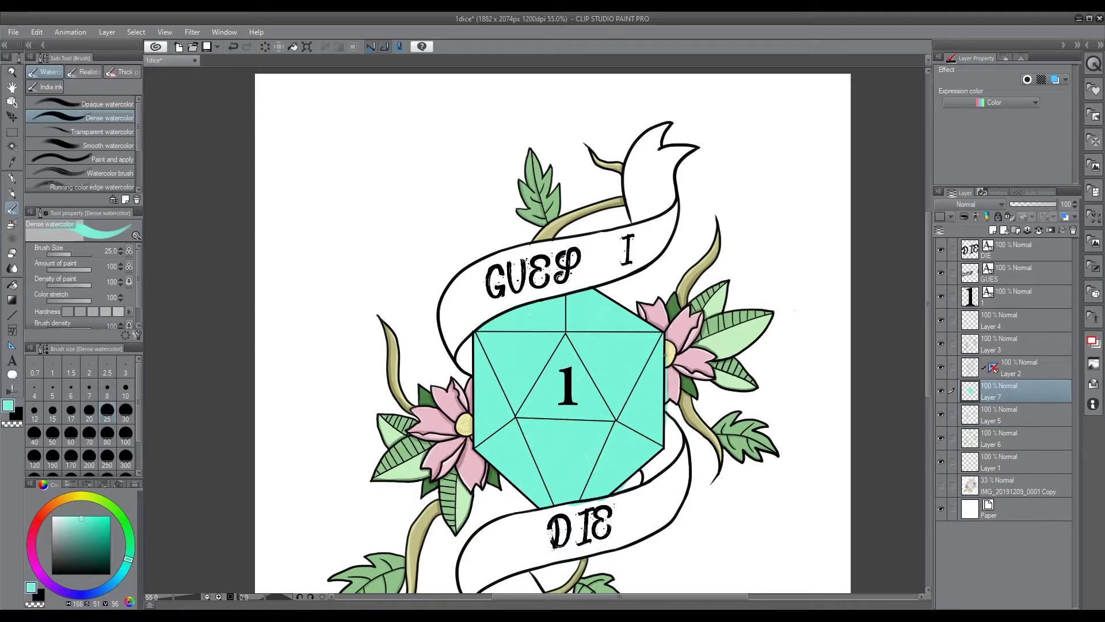
{"action": "left_click", "coordinate": [71, 518]}
{"action": "left_click", "coordinate": [1040, 205]}
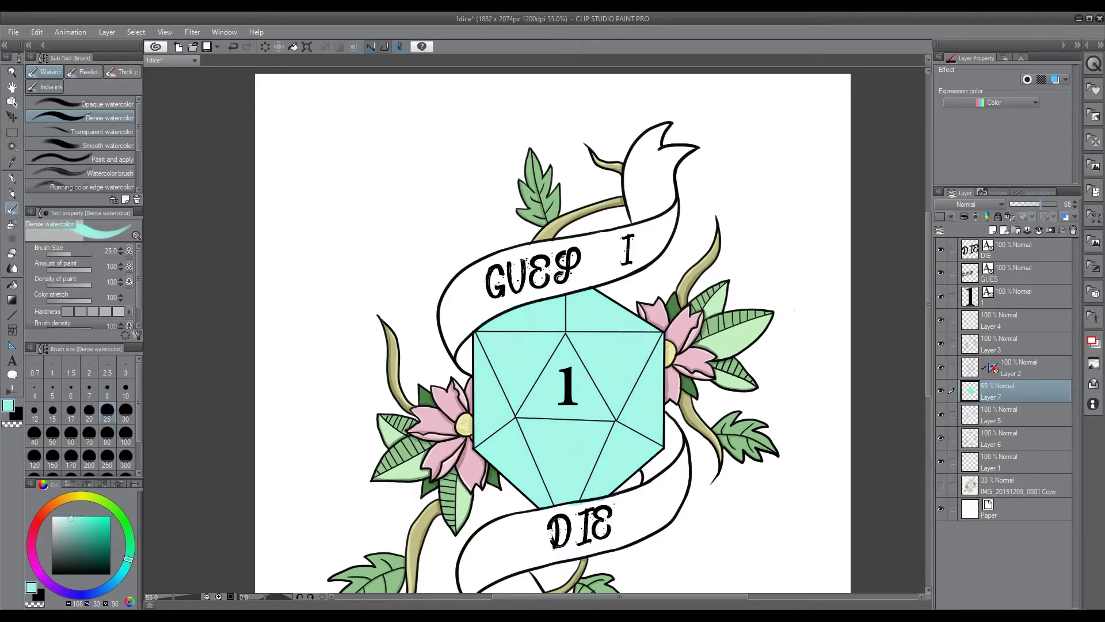
Try near-white freehand highlights along the die's central triangle and upper edge at brush size 7
{"action": "left_click", "coordinate": [126, 389]}
{"action": "left_click", "coordinate": [55, 516]}
{"action": "left_click", "coordinate": [90, 389]}
{"action": "left_click_drag", "start_coordinate": [569, 339], "coordinate": [611, 419]}
{"action": "key", "text": "ctrl+z"}
{"action": "left_click_drag", "start_coordinate": [572, 344], "coordinate": [604, 395]}
{"action": "key", "text": "ctrl+z"}
{"action": "left_click_drag", "start_coordinate": [573, 344], "coordinate": [611, 411]}
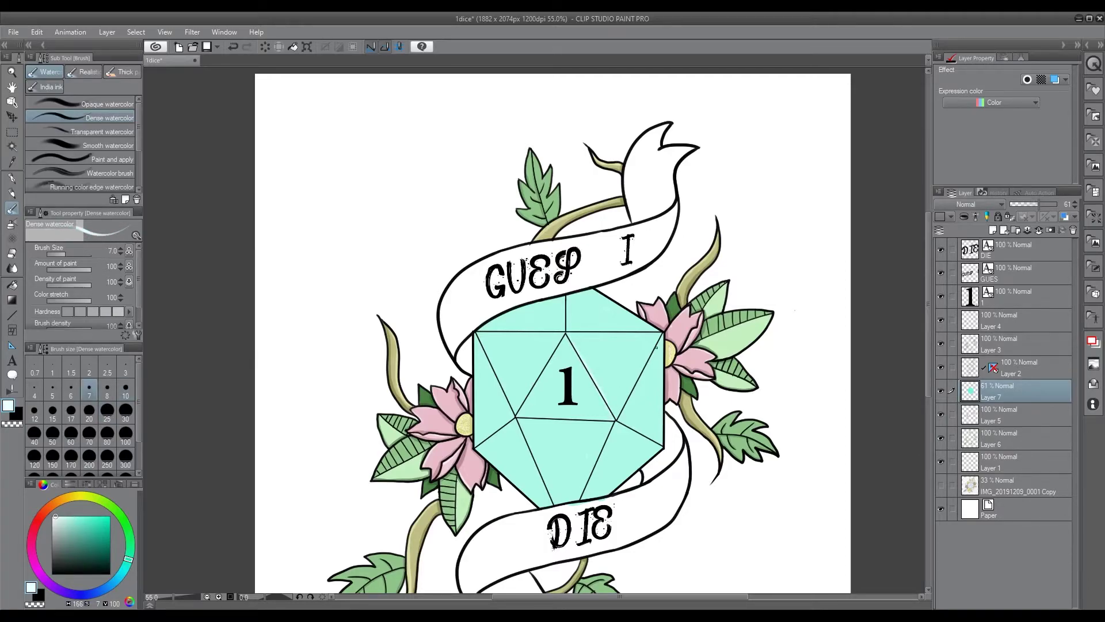
{"action": "left_click_drag", "start_coordinate": [585, 334], "coordinate": [633, 333]}
{"action": "key", "text": "ctrl+z"}
{"action": "left_click_drag", "start_coordinate": [483, 333], "coordinate": [561, 335]}
{"action": "key", "text": "ctrl+z"}
Shade along the die's facet edges with dark teal strokes of the Straight line tool at size 4
{"action": "key", "text": "u"}
{"action": "key", "text": "ctrl+z"}
{"action": "key", "text": "ctrl+y"}
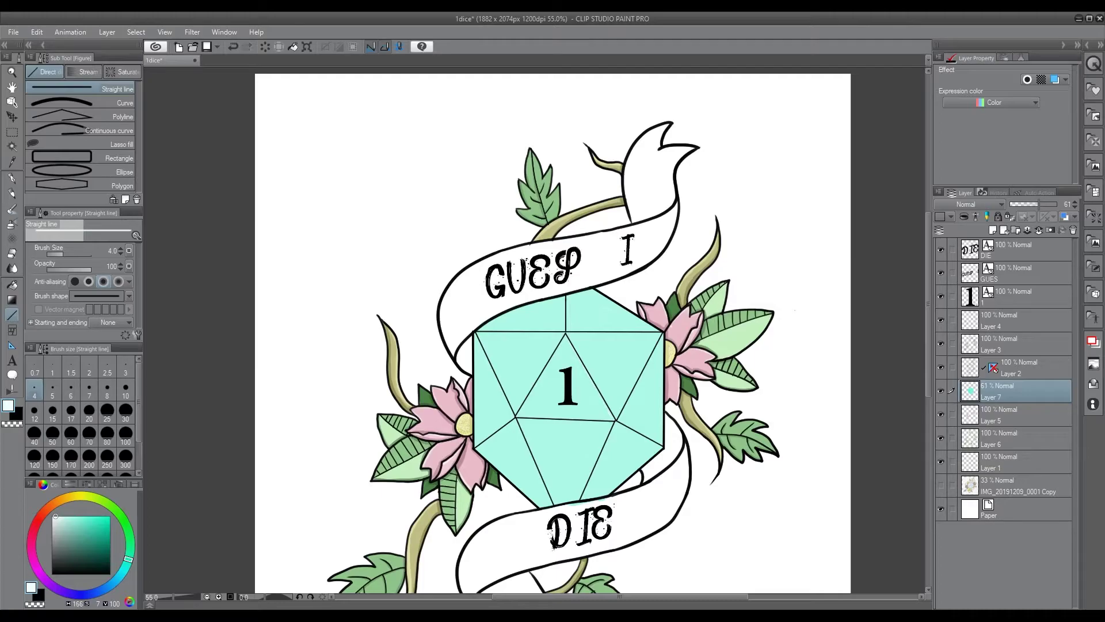
{"action": "key", "text": "ctrl+z"}
{"action": "key", "text": "ctrl+y"}
{"action": "left_click_drag", "start_coordinate": [55, 516], "coordinate": [81, 537]}
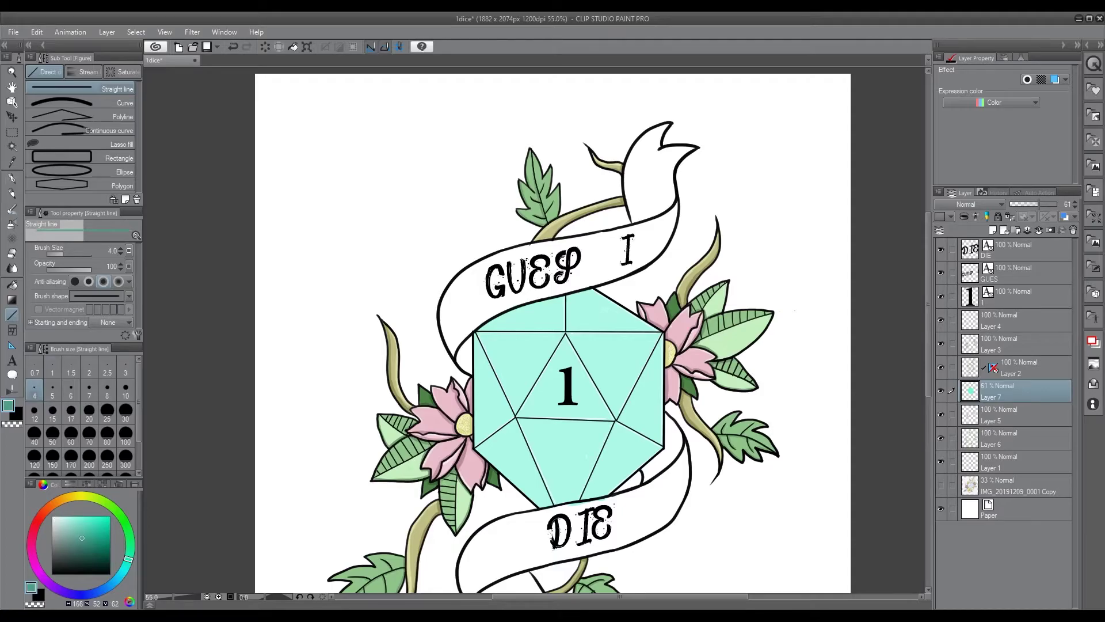
{"action": "mouse_move", "coordinate": [567, 295]}
{"action": "left_mouse_down"}
{"action": "mouse_move", "coordinate": [567, 330]}
{"action": "mouse_move", "coordinate": [649, 331]}
{"action": "left_mouse_up"}
{"action": "key", "text": "ctrl+z"}
{"action": "key", "text": "ctrl+y"}
{"action": "key", "text": "ctrl+z"}
{"action": "left_click_drag", "start_coordinate": [565, 333], "coordinate": [663, 334]}
{"action": "mouse_move", "coordinate": [615, 420]}
{"action": "left_mouse_down"}
{"action": "mouse_move", "coordinate": [663, 446]}
{"action": "mouse_move", "coordinate": [580, 499]}
{"action": "mouse_move", "coordinate": [516, 417]}
{"action": "mouse_move", "coordinate": [475, 446]}
{"action": "mouse_move", "coordinate": [553, 504]}
{"action": "left_mouse_up"}
{"action": "key", "text": "ctrl+z"}
{"action": "key", "text": "ctrl+z"}
{"action": "mouse_move", "coordinate": [516, 419]}
{"action": "left_mouse_down"}
{"action": "mouse_move", "coordinate": [553, 504]}
{"action": "mouse_move", "coordinate": [476, 335]}
{"action": "mouse_move", "coordinate": [565, 332]}
{"action": "left_mouse_up"}
Add thicker dark teal straight lines of sizes 7 and 8 along the die's left and lower-left outer edges
{"action": "left_click", "coordinate": [89, 389]}
{"action": "mouse_move", "coordinate": [476, 335]}
{"action": "left_mouse_down"}
{"action": "mouse_move", "coordinate": [475, 447]}
{"action": "mouse_move", "coordinate": [539, 507]}
{"action": "left_mouse_up"}
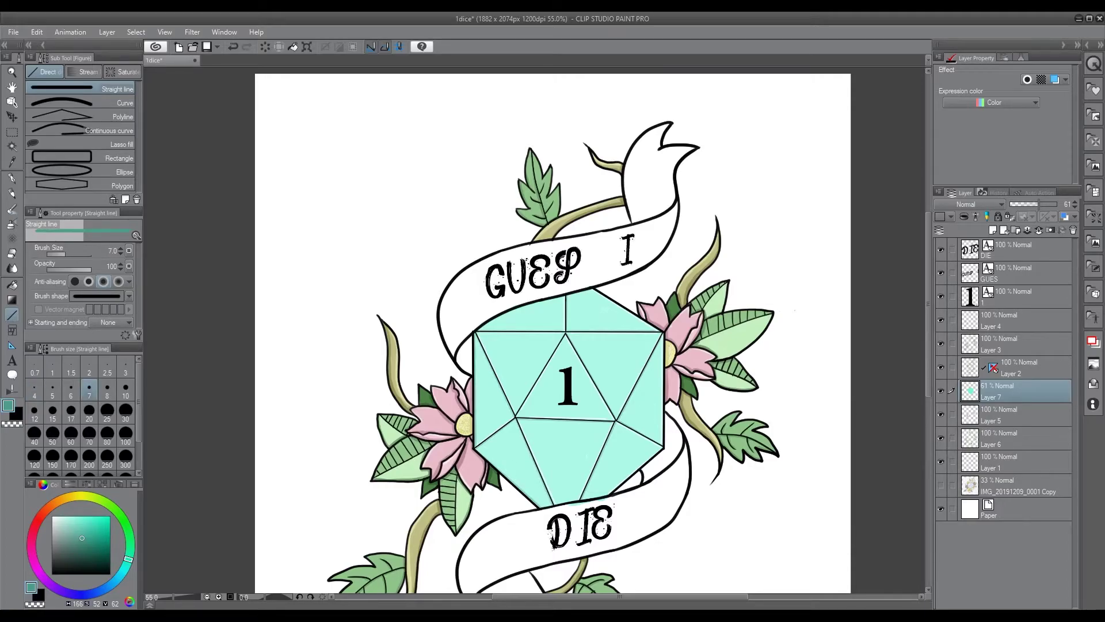
{"action": "left_click", "coordinate": [108, 389]}
{"action": "mouse_move", "coordinate": [475, 335]}
{"action": "left_mouse_down"}
{"action": "mouse_move", "coordinate": [476, 447]}
{"action": "mouse_move", "coordinate": [540, 507]}
{"action": "left_mouse_up"}
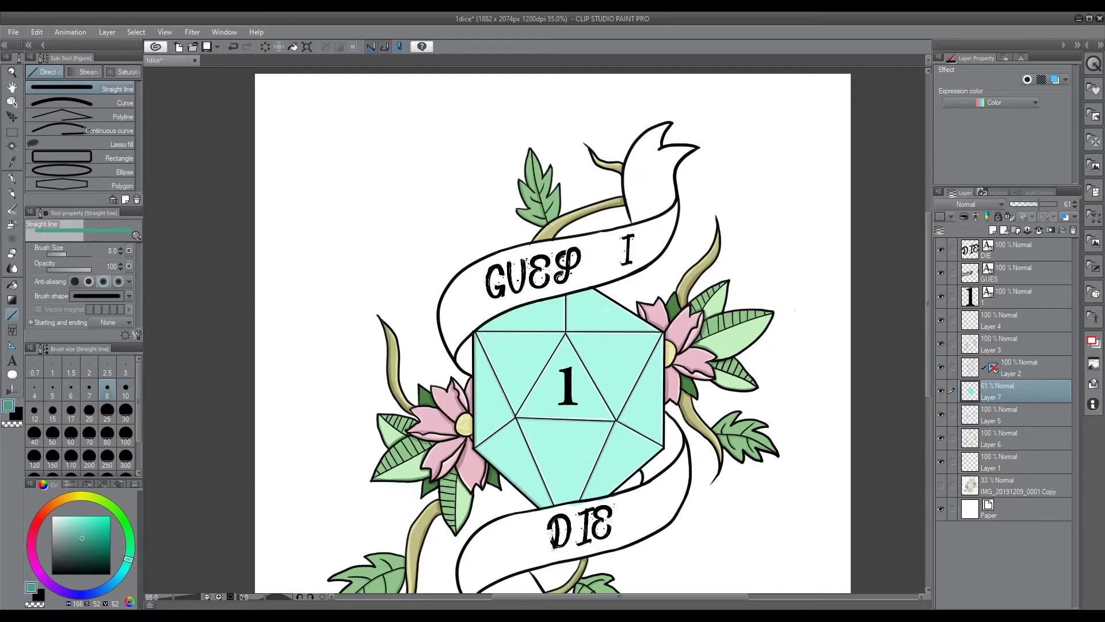
Highlight the die's facet edges with very pale teal straight lines at size 5
{"action": "key", "text": "i"}
{"action": "key", "text": "p"}
{"action": "key", "text": "u"}
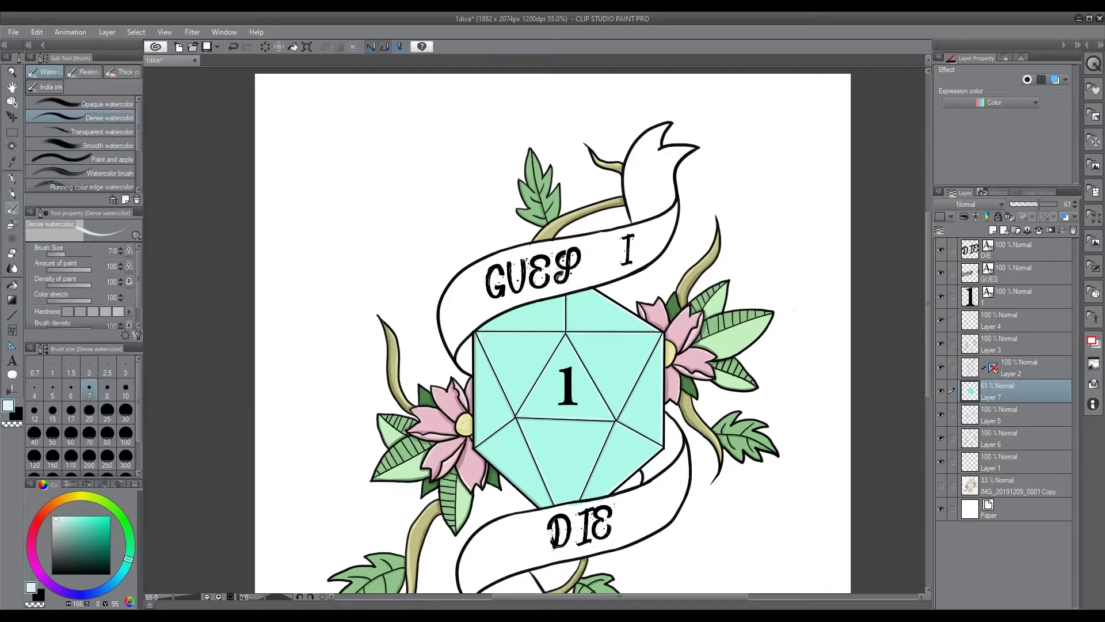
{"action": "key", "text": "bracketleft"}
{"action": "key", "text": "bracketleft"}
{"action": "key", "text": "bracketleft"}
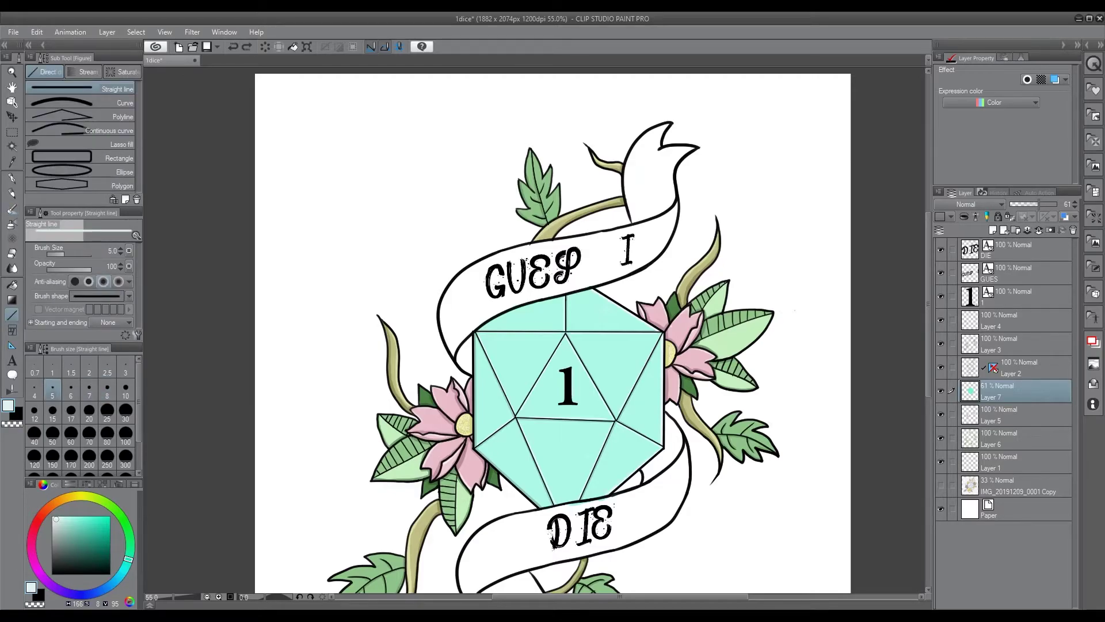
Paint dark teal shadows on the die where both banners overlap it, using Dense watercolor at brush size 10
{"action": "key", "text": "alt"}
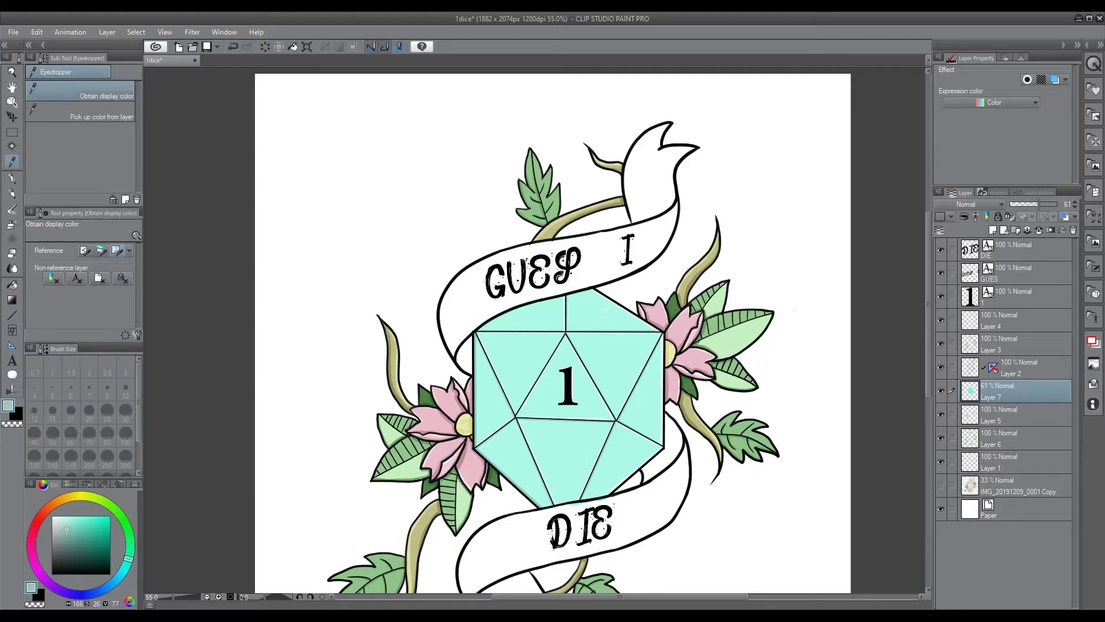
{"action": "left_click_drag", "start_coordinate": [66, 529], "coordinate": [80, 540]}
{"action": "key", "text": "b"}
{"action": "left_click", "coordinate": [71, 414]}
{"action": "left_click", "coordinate": [125, 389]}
{"action": "left_click_drag", "start_coordinate": [477, 328], "coordinate": [550, 293]}
{"action": "key", "text": "ctrl+z"}
{"action": "left_click_drag", "start_coordinate": [477, 330], "coordinate": [587, 289]}
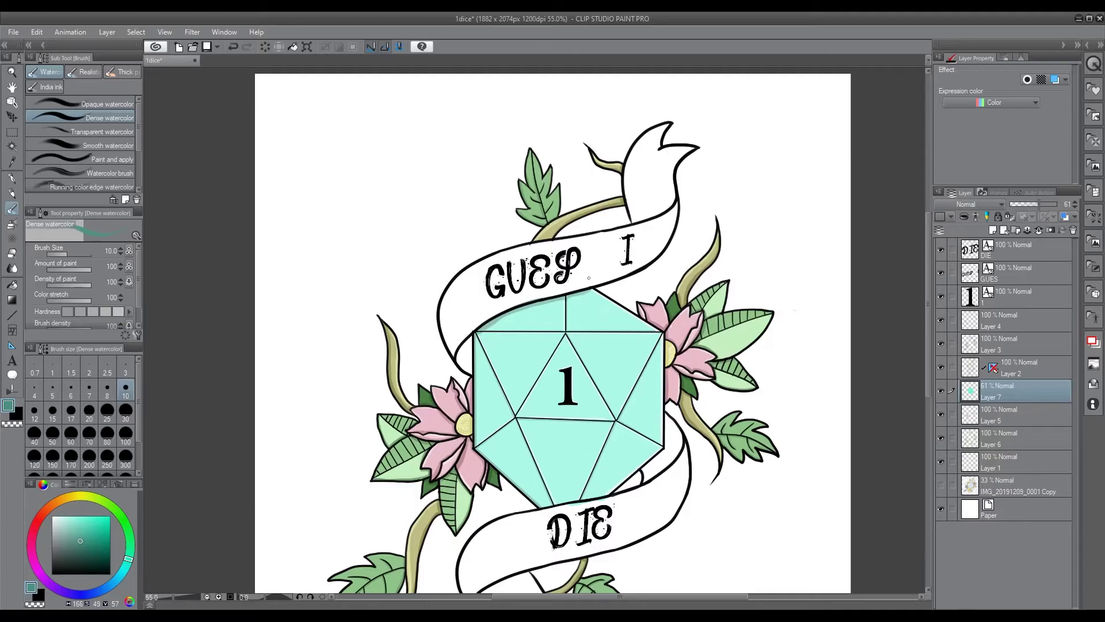
{"action": "key", "text": "ctrl+z"}
{"action": "left_click_drag", "start_coordinate": [544, 507], "coordinate": [606, 495]}
Try a thin dark teal shadow beneath the "1" on the die at brush size 6
{"action": "key", "text": "bracketleft"}
{"action": "key", "text": "bracketleft"}
{"action": "key", "text": "bracketleft"}
{"action": "left_click_drag", "start_coordinate": [561, 406], "coordinate": [578, 406]}
{"action": "key", "text": "ctrl+z"}
{"action": "key", "text": "ctrl+z"}
Paint the "GUES I" banner and its tail pale cream on a new layer above Layer 7 at brush size 30
{"action": "scroll", "coordinate": [591, 387], "scroll_direction": "up", "scroll_amount": 2}
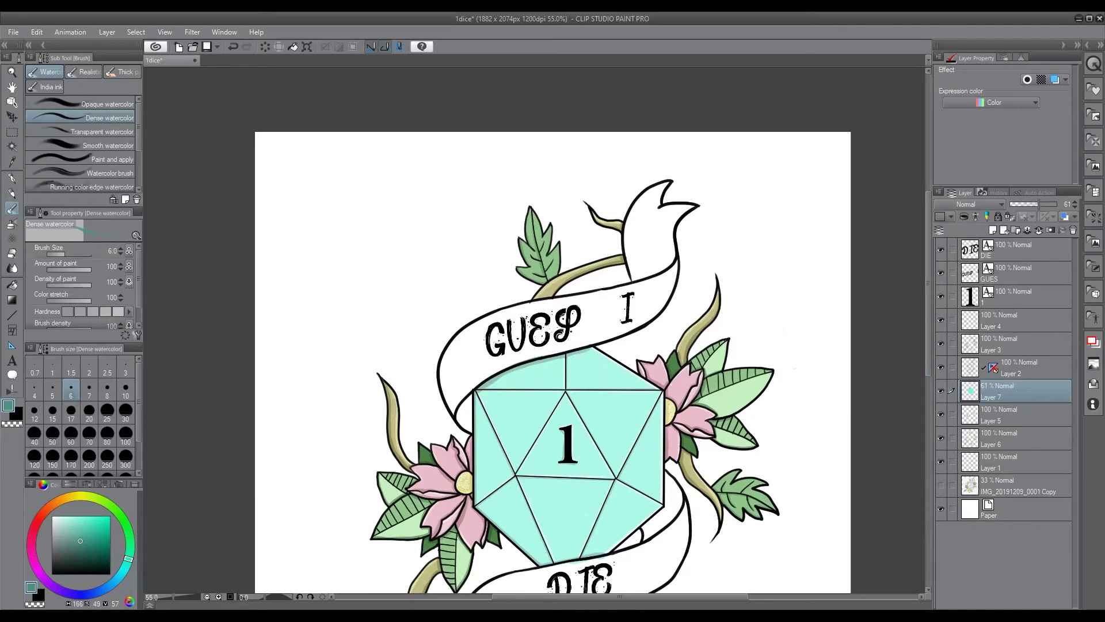
{"action": "left_click", "coordinate": [85, 495]}
{"action": "left_click_drag", "start_coordinate": [64, 518], "coordinate": [56, 517]}
{"action": "key", "text": "ctrl+shift+n"}
{"action": "mouse_move", "coordinate": [593, 316]}
{"action": "left_mouse_down"}
{"action": "mouse_move", "coordinate": [619, 307]}
{"action": "mouse_move", "coordinate": [494, 317]}
{"action": "mouse_move", "coordinate": [466, 425]}
{"action": "mouse_move", "coordinate": [500, 322]}
{"action": "mouse_move", "coordinate": [616, 323]}
{"action": "mouse_move", "coordinate": [668, 259]}
{"action": "mouse_move", "coordinate": [648, 224]}
{"action": "mouse_move", "coordinate": [680, 227]}
{"action": "left_mouse_up"}
{"action": "key", "text": "]"}
{"action": "key", "text": "]"}
{"action": "key", "text": "]"}
{"action": "key", "text": "]"}
{"action": "key", "text": "]"}
{"action": "key", "text": "]"}
{"action": "key", "text": "]"}
{"action": "key", "text": "]"}
{"action": "key", "text": "]"}
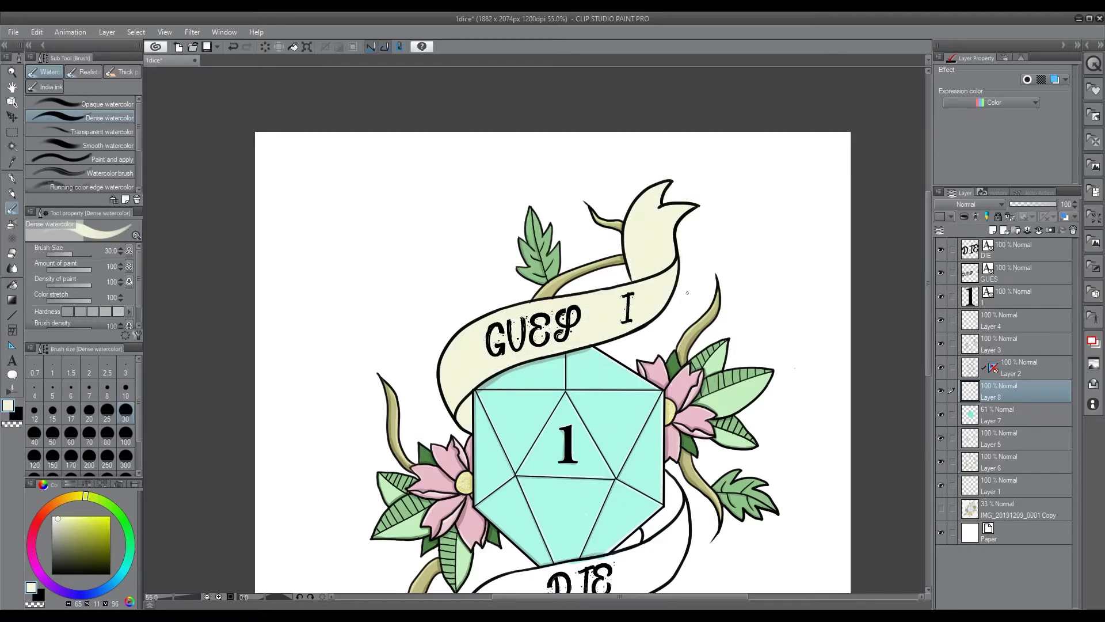
Paint the "DIE" banner and its tail the same pale cream, using brush size 8 for the narrow tips
{"action": "scroll", "coordinate": [479, 463], "scroll_direction": "down", "scroll_amount": 5}
{"action": "mouse_move", "coordinate": [650, 356]}
{"action": "left_mouse_down"}
{"action": "mouse_move", "coordinate": [675, 320]}
{"action": "mouse_move", "coordinate": [678, 370]}
{"action": "mouse_move", "coordinate": [627, 378]}
{"action": "mouse_move", "coordinate": [620, 411]}
{"action": "mouse_move", "coordinate": [503, 395]}
{"action": "mouse_move", "coordinate": [464, 438]}
{"action": "mouse_move", "coordinate": [527, 434]}
{"action": "mouse_move", "coordinate": [527, 453]}
{"action": "mouse_move", "coordinate": [481, 455]}
{"action": "mouse_move", "coordinate": [548, 504]}
{"action": "mouse_move", "coordinate": [544, 527]}
{"action": "left_mouse_up"}
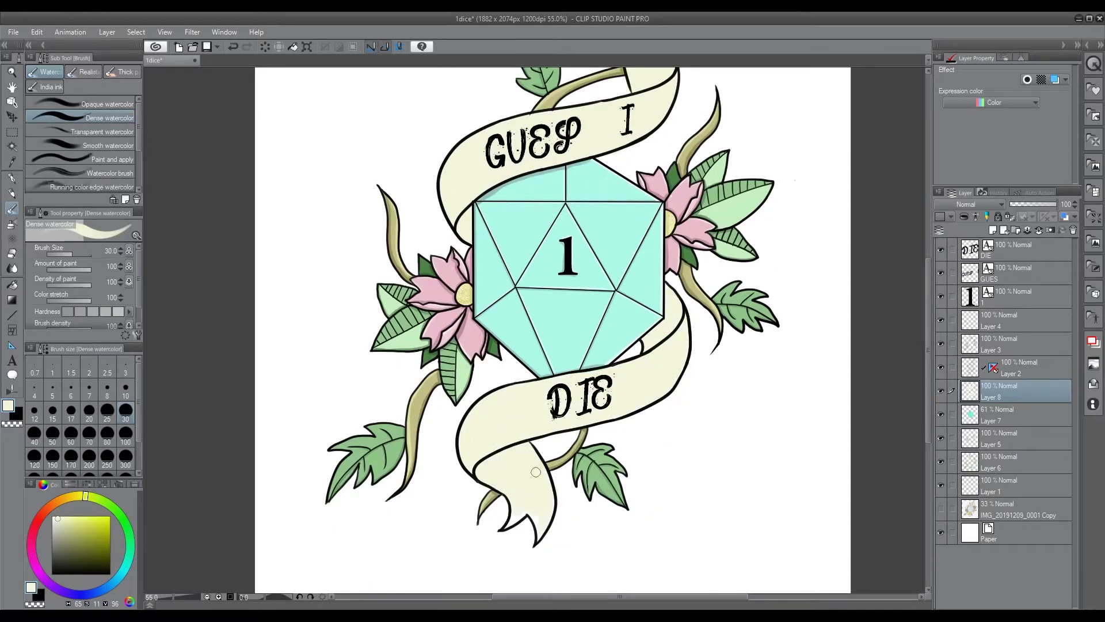
{"action": "left_click", "coordinate": [107, 390]}
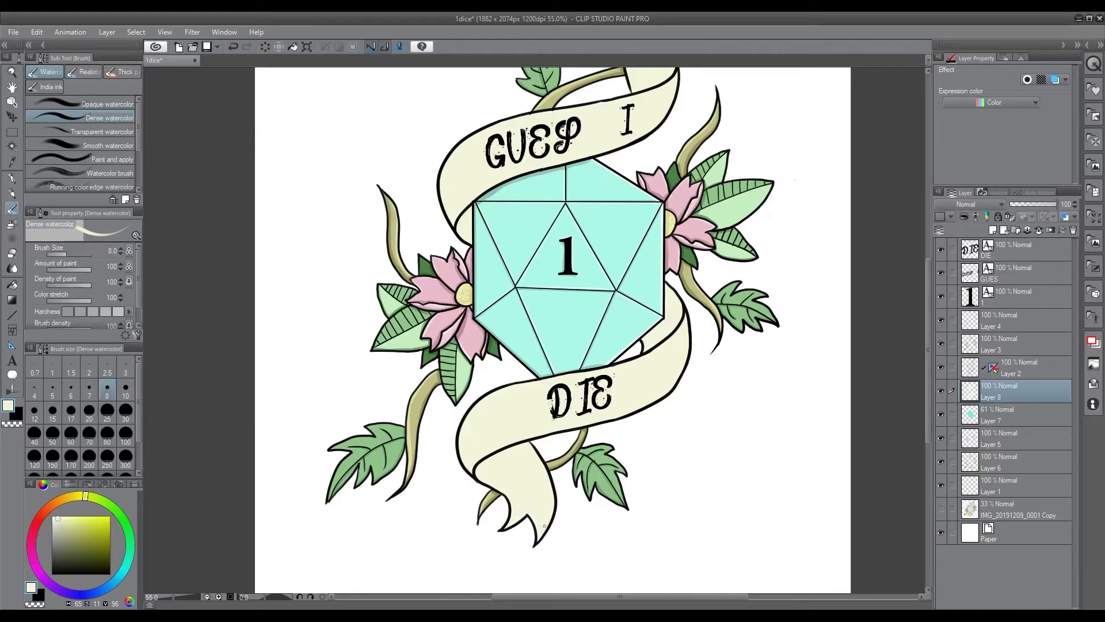
Brush light yellow onto both ends of the "GUES I" band at brush size 15, leaving the middle cream
{"action": "scroll", "coordinate": [678, 330], "scroll_direction": "up", "scroll_amount": 6}
{"action": "left_click", "coordinate": [67, 523]}
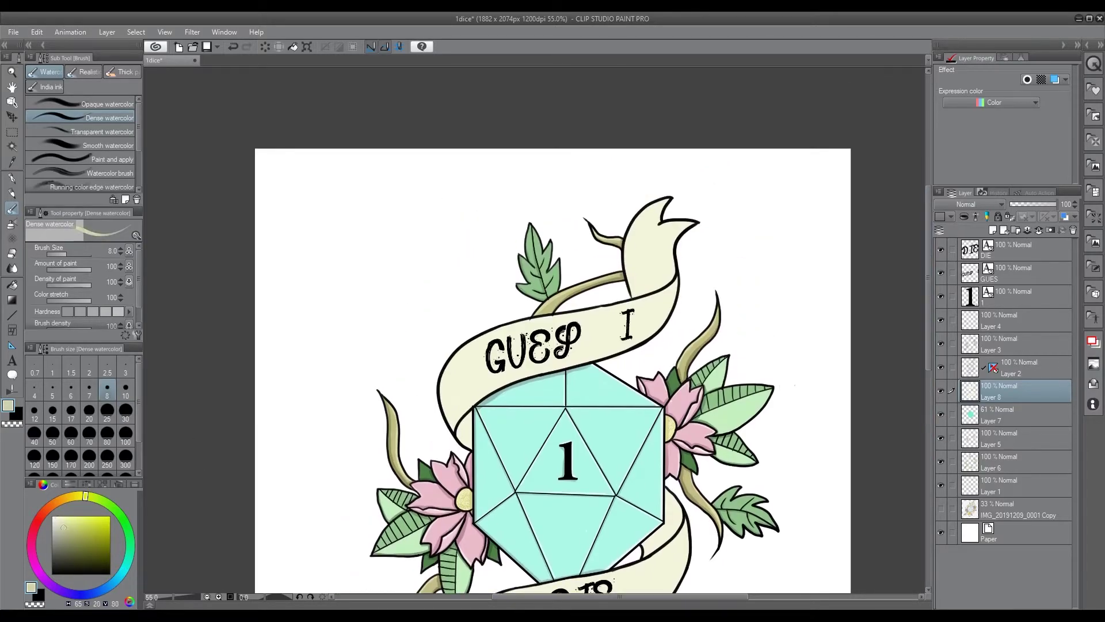
{"action": "mouse_move", "coordinate": [470, 414]}
{"action": "left_mouse_down"}
{"action": "mouse_move", "coordinate": [447, 382]}
{"action": "mouse_move", "coordinate": [467, 347]}
{"action": "mouse_move", "coordinate": [456, 408]}
{"action": "mouse_move", "coordinate": [476, 372]}
{"action": "mouse_move", "coordinate": [542, 373]}
{"action": "left_mouse_up"}
{"action": "key", "text": "ctrl+z"}
{"action": "left_click", "coordinate": [76, 518]}
{"action": "left_click", "coordinate": [52, 409]}
{"action": "mouse_move", "coordinate": [633, 295]}
{"action": "left_mouse_down"}
{"action": "mouse_move", "coordinate": [665, 302]}
{"action": "mouse_move", "coordinate": [610, 311]}
{"action": "left_mouse_up"}
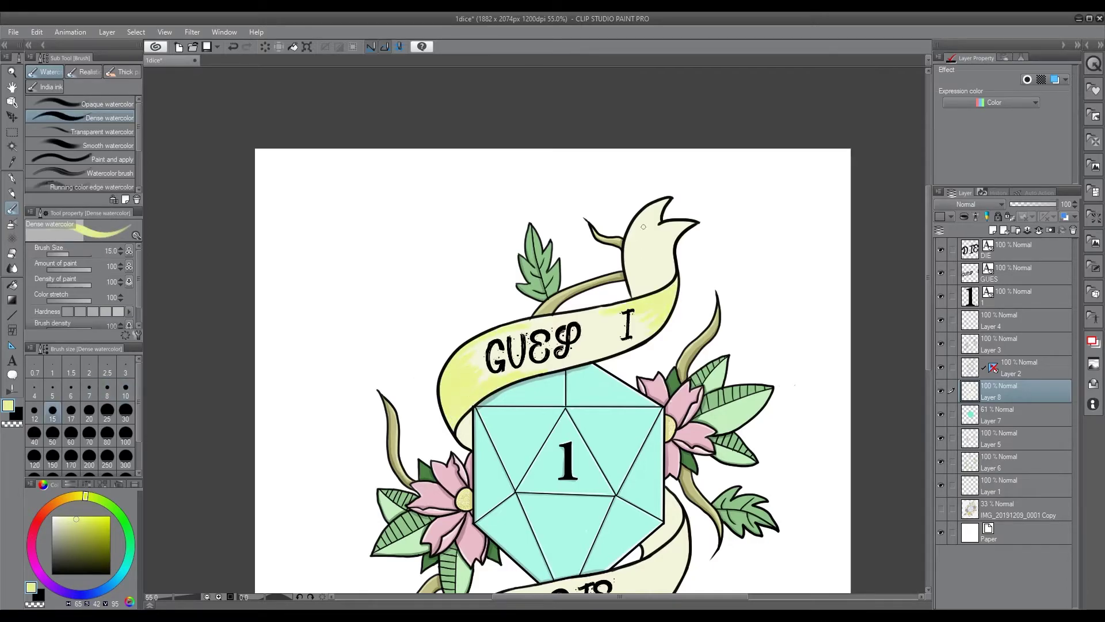
Try a stronger yellow on the upper banner's tail
{"action": "left_click", "coordinate": [82, 523]}
{"action": "left_click_drag", "start_coordinate": [666, 201], "coordinate": [643, 229]}
{"action": "mouse_move", "coordinate": [652, 207]}
{"action": "left_mouse_down"}
{"action": "mouse_move", "coordinate": [630, 241]}
{"action": "mouse_move", "coordinate": [644, 243]}
{"action": "mouse_move", "coordinate": [633, 242]}
{"action": "left_mouse_up"}
{"action": "key", "text": "ctrl+z"}
{"action": "key", "text": "ctrl+z"}
{"action": "key", "text": "ctrl+z"}
Paint the upper banner's tail and fold, and the lower banner's right end and tail, with sampled light yellow
{"action": "left_click", "coordinate": [643, 220], "text": "alt"}
{"action": "mouse_move", "coordinate": [659, 217]}
{"action": "left_mouse_down"}
{"action": "mouse_move", "coordinate": [649, 237]}
{"action": "mouse_move", "coordinate": [687, 224]}
{"action": "mouse_move", "coordinate": [667, 281]}
{"action": "mouse_move", "coordinate": [629, 247]}
{"action": "left_mouse_up"}
{"action": "key", "text": "ctrl+z"}
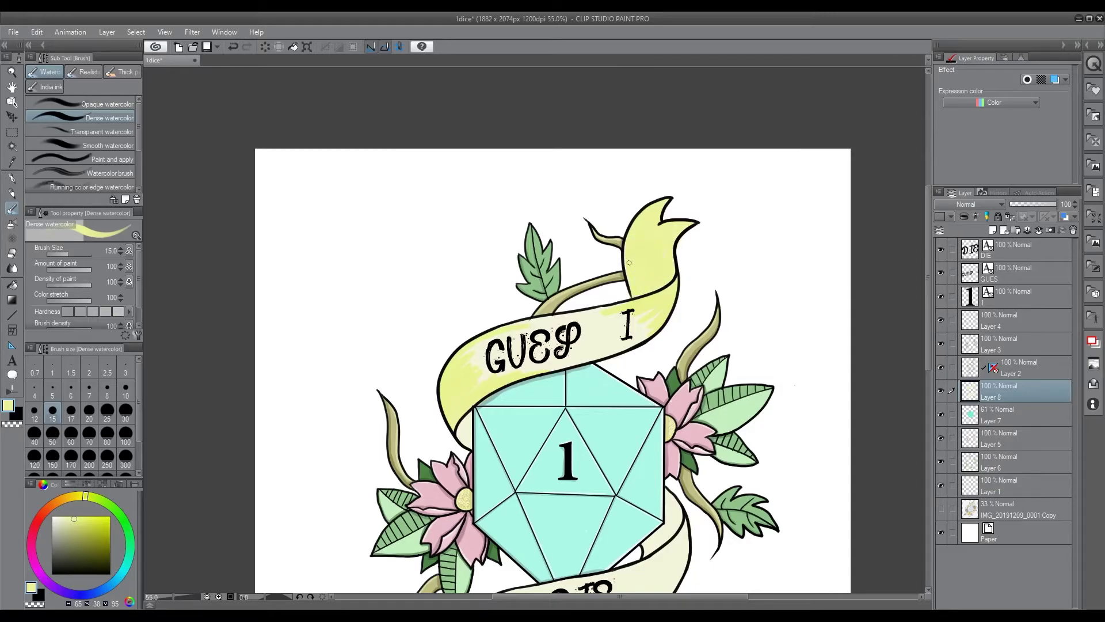
{"action": "scroll", "coordinate": [677, 438], "scroll_direction": "down", "scroll_amount": 3}
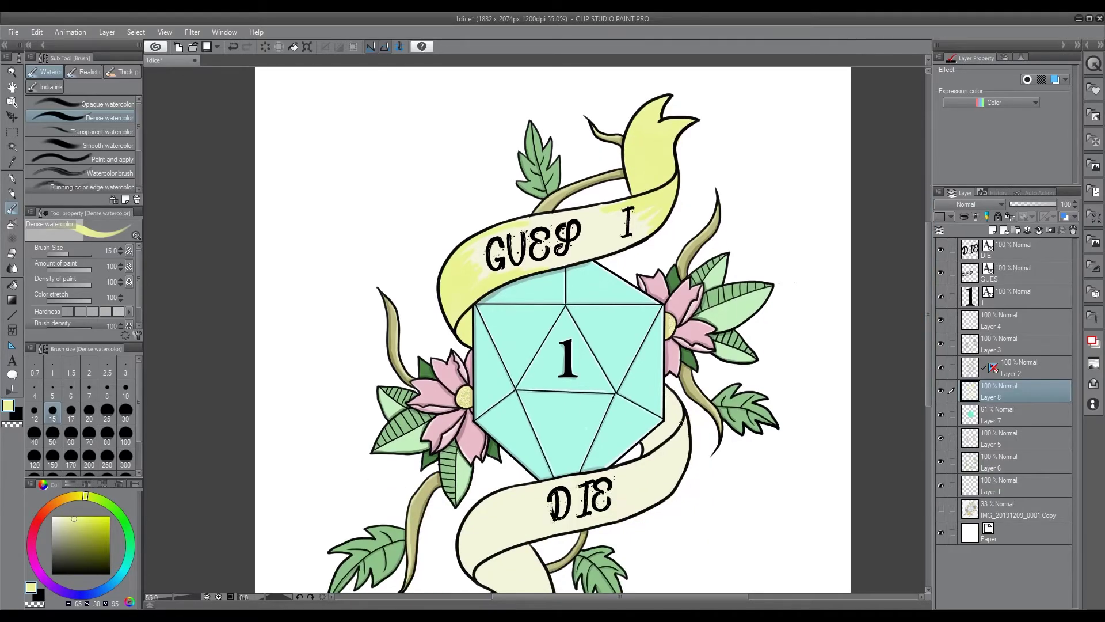
{"action": "mouse_move", "coordinate": [686, 427]}
{"action": "left_mouse_down"}
{"action": "mouse_move", "coordinate": [644, 461]}
{"action": "mouse_move", "coordinate": [662, 483]}
{"action": "mouse_move", "coordinate": [624, 490]}
{"action": "mouse_move", "coordinate": [639, 495]}
{"action": "left_mouse_up"}
{"action": "scroll", "coordinate": [487, 502], "scroll_direction": "down", "scroll_amount": 4}
{"action": "mouse_move", "coordinate": [515, 475]}
{"action": "left_mouse_down"}
{"action": "mouse_move", "coordinate": [502, 452]}
{"action": "mouse_move", "coordinate": [528, 414]}
{"action": "mouse_move", "coordinate": [544, 469]}
{"action": "mouse_move", "coordinate": [532, 483]}
{"action": "left_mouse_up"}
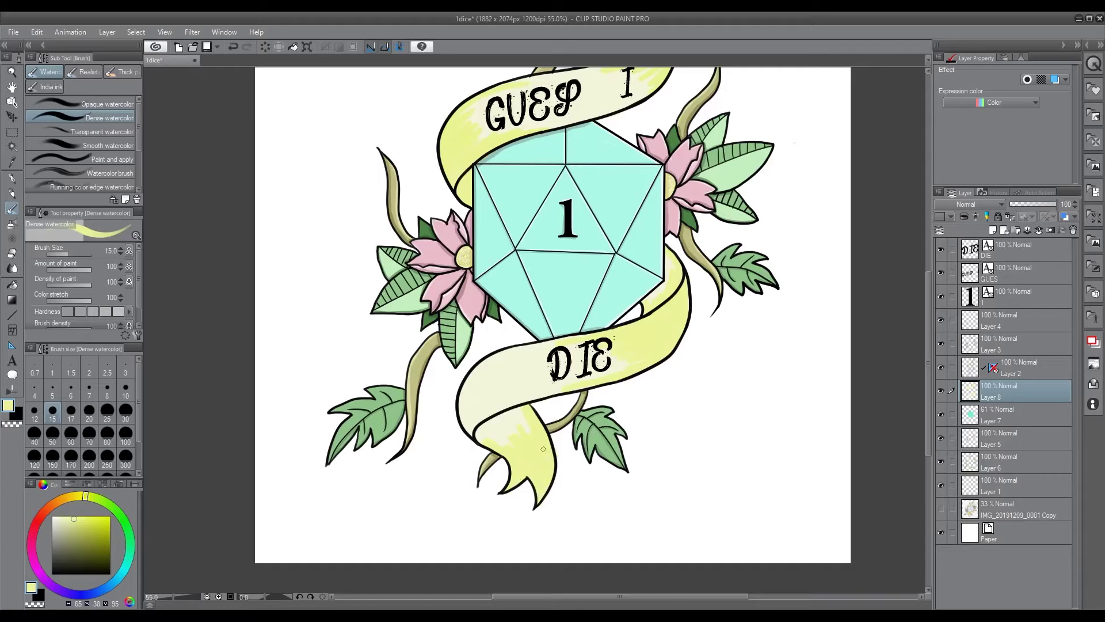
Blend the yellow into the cream across both banners with the Blend tool at size 15
{"action": "key", "text": "j"}
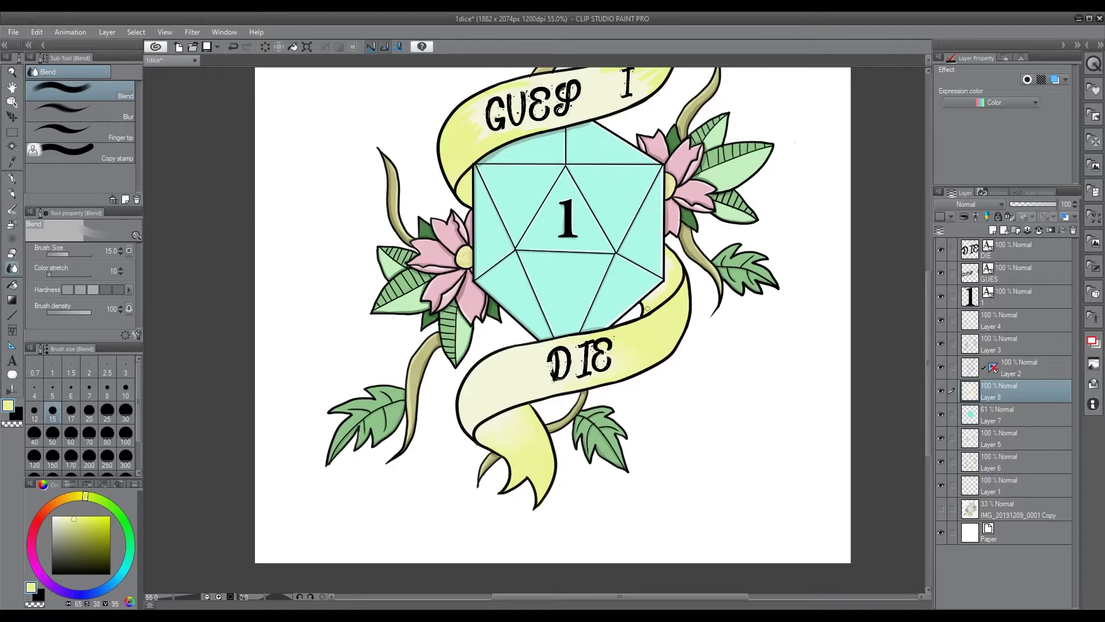
{"action": "scroll", "coordinate": [524, 358], "scroll_direction": "up", "scroll_amount": 5}
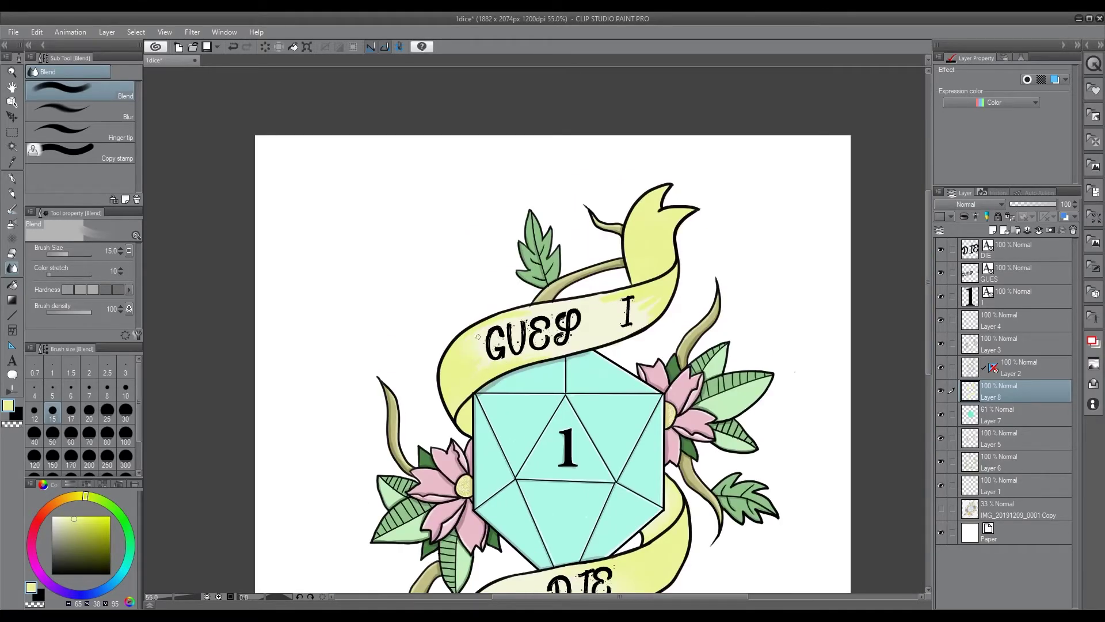
{"action": "scroll", "coordinate": [916, 365], "scroll_direction": "up", "scroll_amount": 1}
{"action": "scroll", "coordinate": [916, 364], "scroll_direction": "down", "scroll_amount": 2}
{"action": "scroll", "coordinate": [916, 365], "scroll_direction": "down", "scroll_amount": 5}
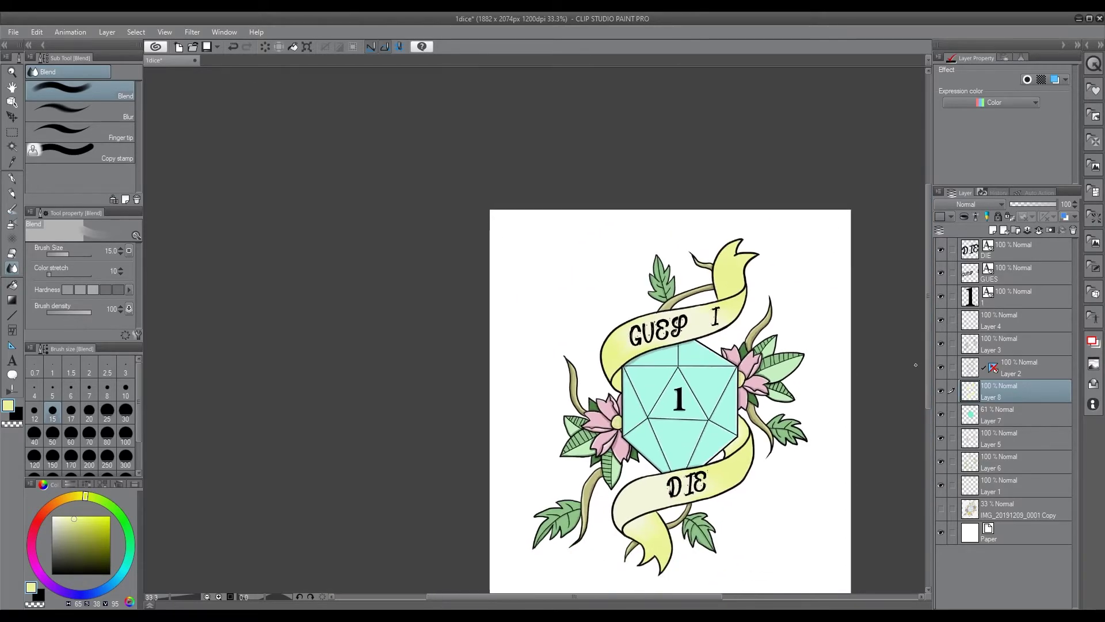
{"action": "scroll", "coordinate": [723, 462], "scroll_direction": "up", "scroll_amount": 1}
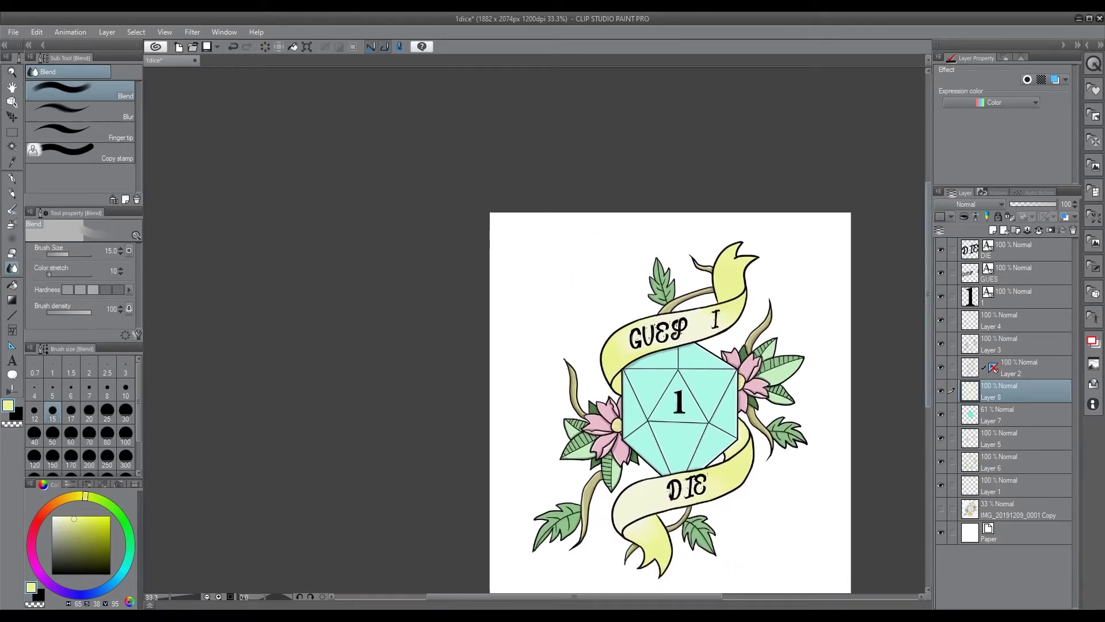
Shade the upper banner's folds and lower edge with a darker olive yellow in Dense watercolor at brush size 8
{"action": "left_click_drag", "start_coordinate": [85, 496], "coordinate": [73, 496]}
{"action": "left_click_drag", "start_coordinate": [74, 518], "coordinate": [72, 528]}
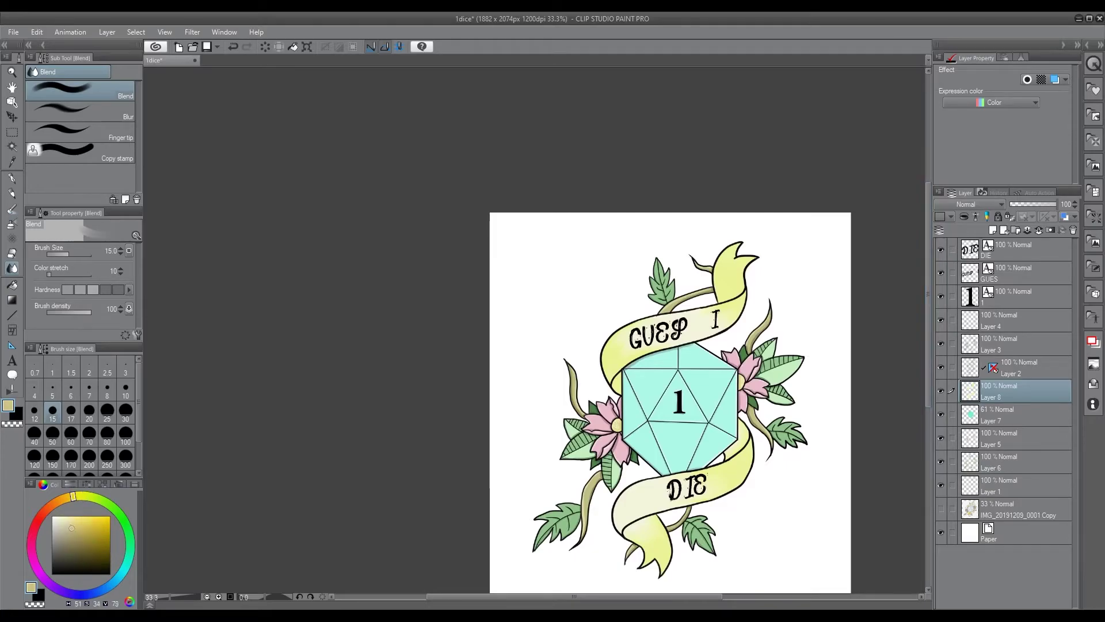
{"action": "scroll", "coordinate": [917, 353], "scroll_direction": "up", "scroll_amount": 1}
{"action": "key", "text": "i"}
{"action": "left_click", "coordinate": [75, 530]}
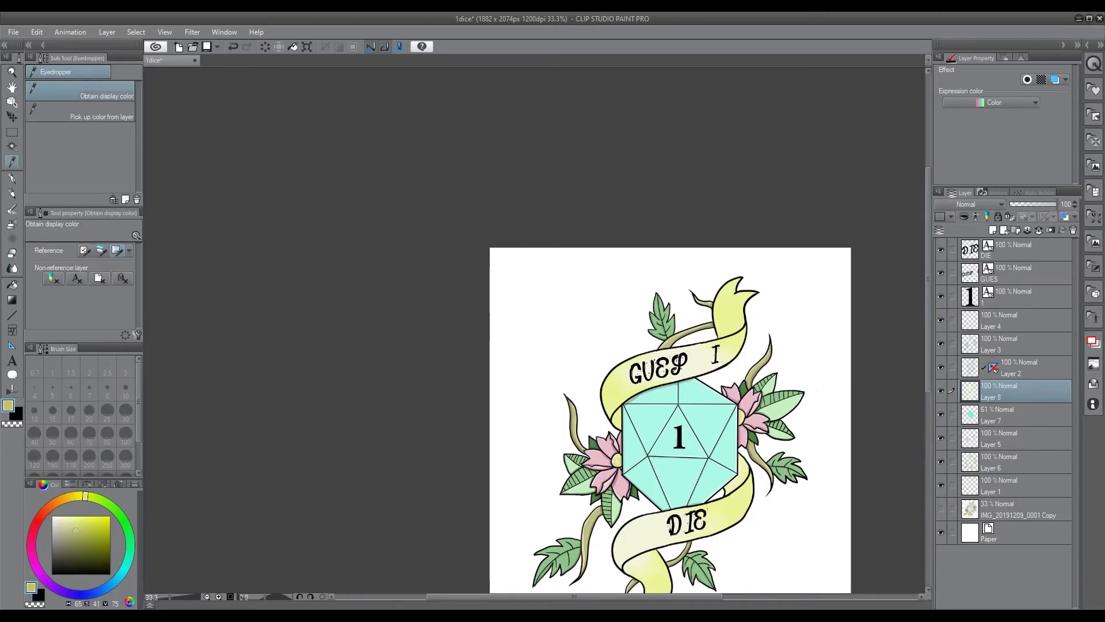
{"action": "key", "text": "b"}
{"action": "scroll", "coordinate": [670, 419], "scroll_direction": "down", "scroll_amount": 2}
{"action": "scroll", "coordinate": [670, 419], "scroll_direction": "up", "scroll_amount": 3}
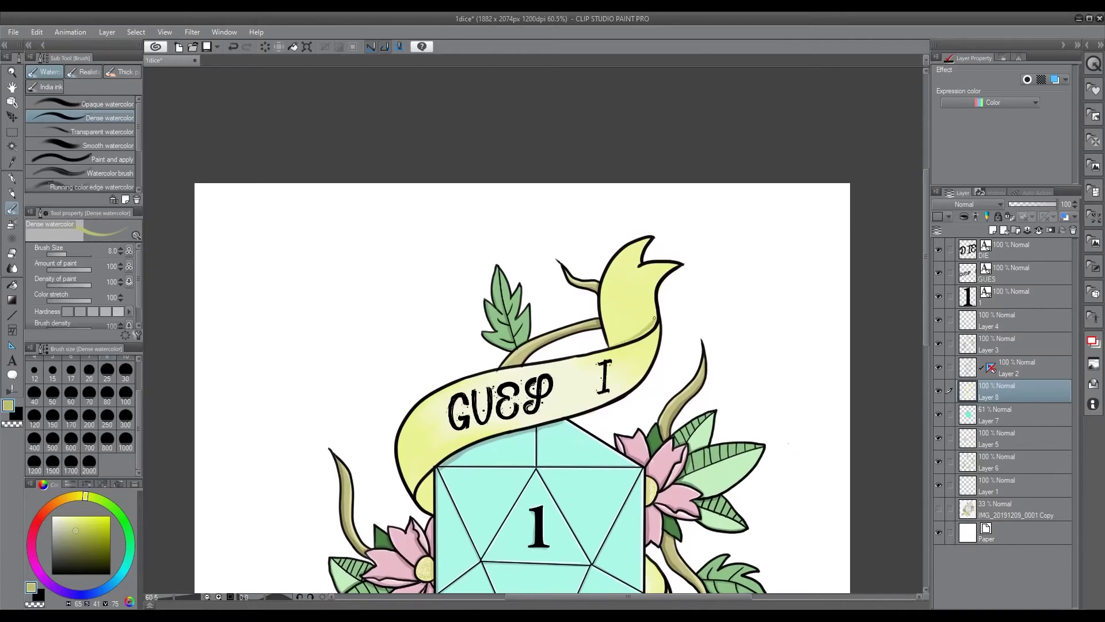
{"action": "mouse_move", "coordinate": [636, 385]}
{"action": "left_mouse_down"}
{"action": "mouse_move", "coordinate": [413, 493]}
{"action": "mouse_move", "coordinate": [423, 487]}
{"action": "mouse_move", "coordinate": [433, 512]}
{"action": "mouse_move", "coordinate": [433, 486]}
{"action": "left_mouse_up"}
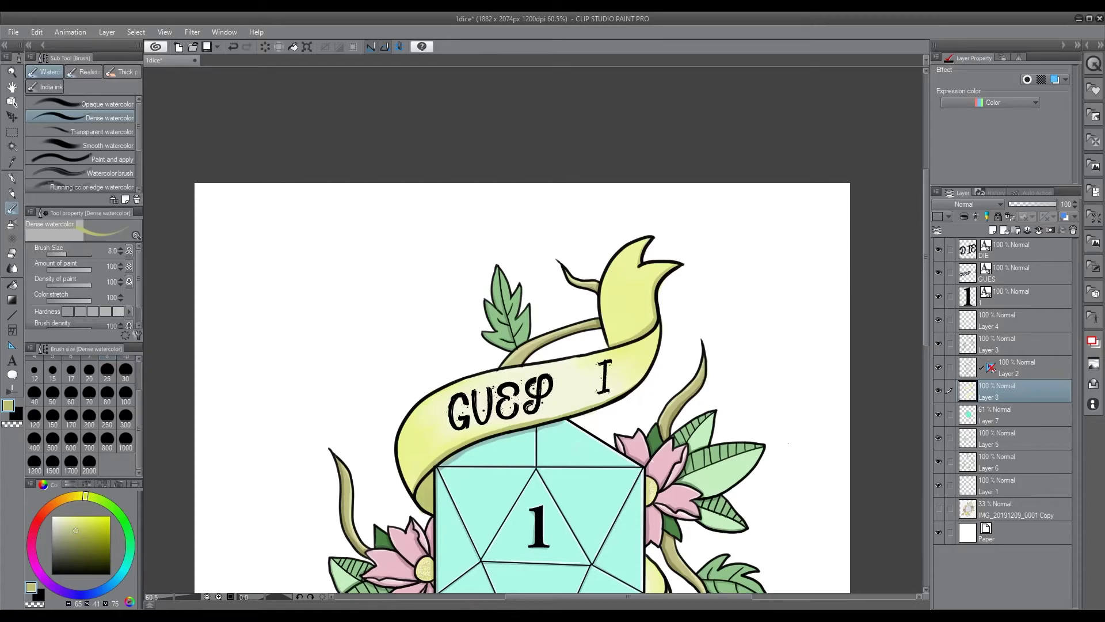
Shade the lower banner's edge, fold and tail with the same darker olive yellow
{"action": "scroll", "coordinate": [899, 364], "scroll_direction": "down", "scroll_amount": 5}
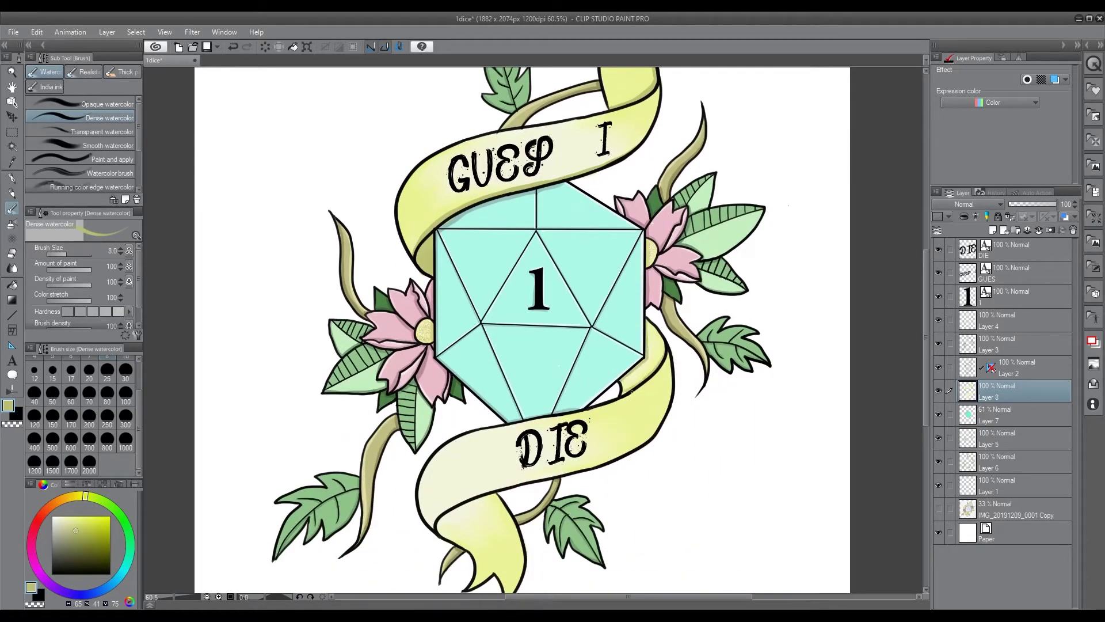
{"action": "mouse_move", "coordinate": [671, 383]}
{"action": "left_mouse_down"}
{"action": "mouse_move", "coordinate": [638, 445]}
{"action": "mouse_move", "coordinate": [433, 530]}
{"action": "mouse_move", "coordinate": [475, 586]}
{"action": "left_mouse_up"}
{"action": "scroll", "coordinate": [475, 586], "scroll_direction": "down", "scroll_amount": 2}
{"action": "left_click_drag", "start_coordinate": [505, 500], "coordinate": [502, 510]}
Add near-white highlights along the banners' edges and the upper tail at brush size 8
{"action": "left_click_drag", "start_coordinate": [925, 394], "coordinate": [925, 293]}
{"action": "left_click", "coordinate": [646, 323], "text": "alt"}
{"action": "left_click", "coordinate": [65, 517]}
{"action": "left_click", "coordinate": [57, 516]}
{"action": "key", "text": "b"}
{"action": "left_click_drag", "start_coordinate": [406, 450], "coordinate": [430, 360]}
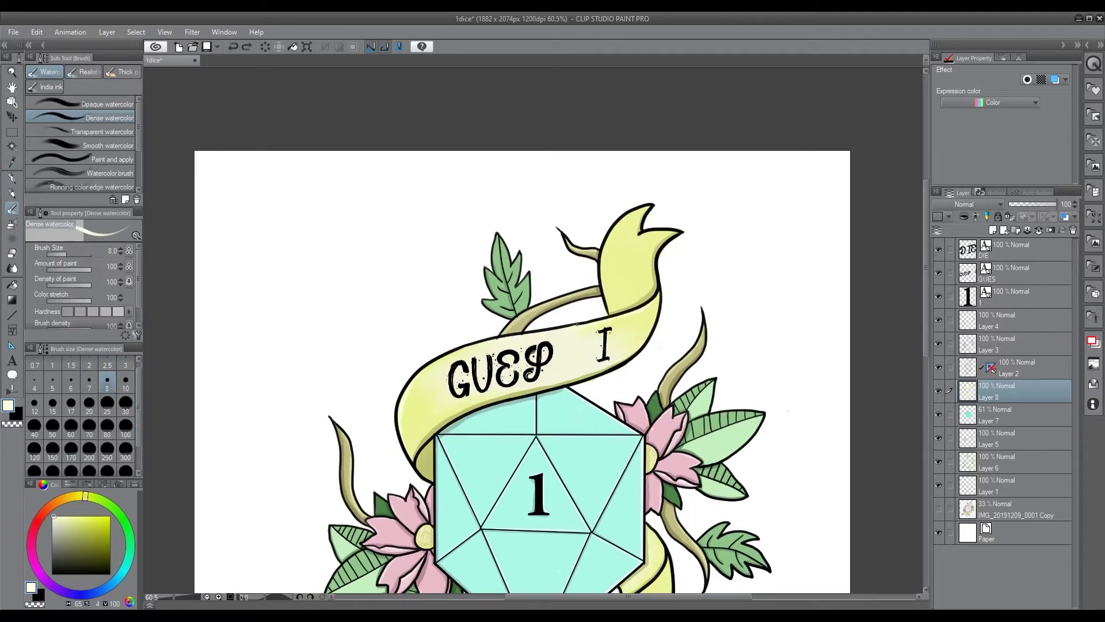
{"action": "left_click_drag", "start_coordinate": [632, 213], "coordinate": [607, 314]}
{"action": "scroll", "coordinate": [630, 344], "scroll_direction": "down", "scroll_amount": 5}
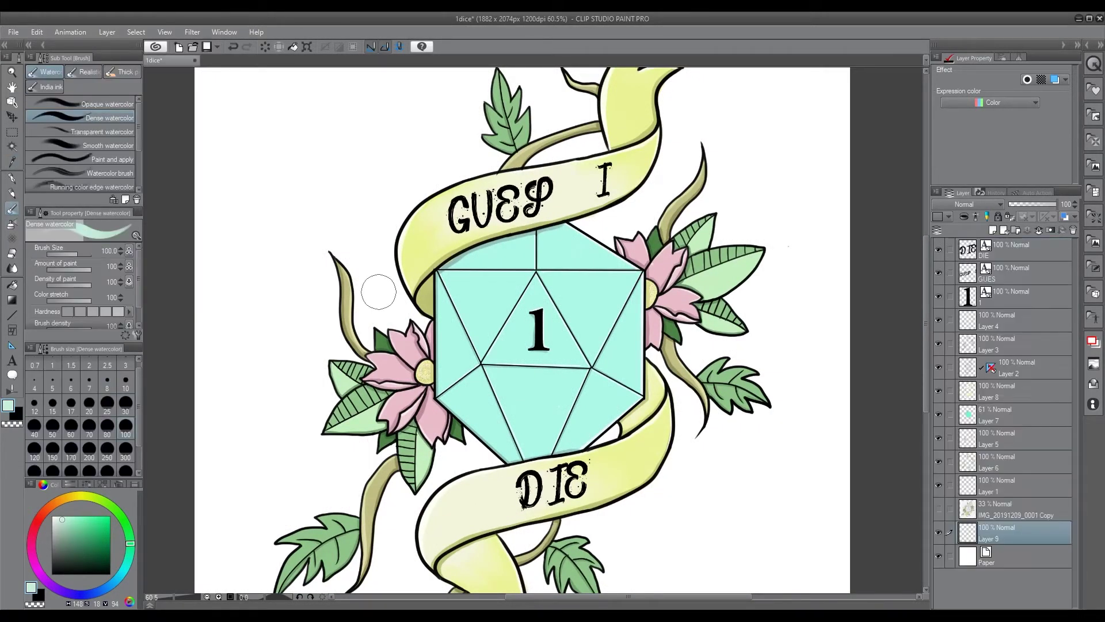
Paint a pale mint backdrop around and behind the whole design on Layer 9, above Paper, at brush size 100
{"action": "left_click_drag", "start_coordinate": [370, 283], "coordinate": [437, 184]}
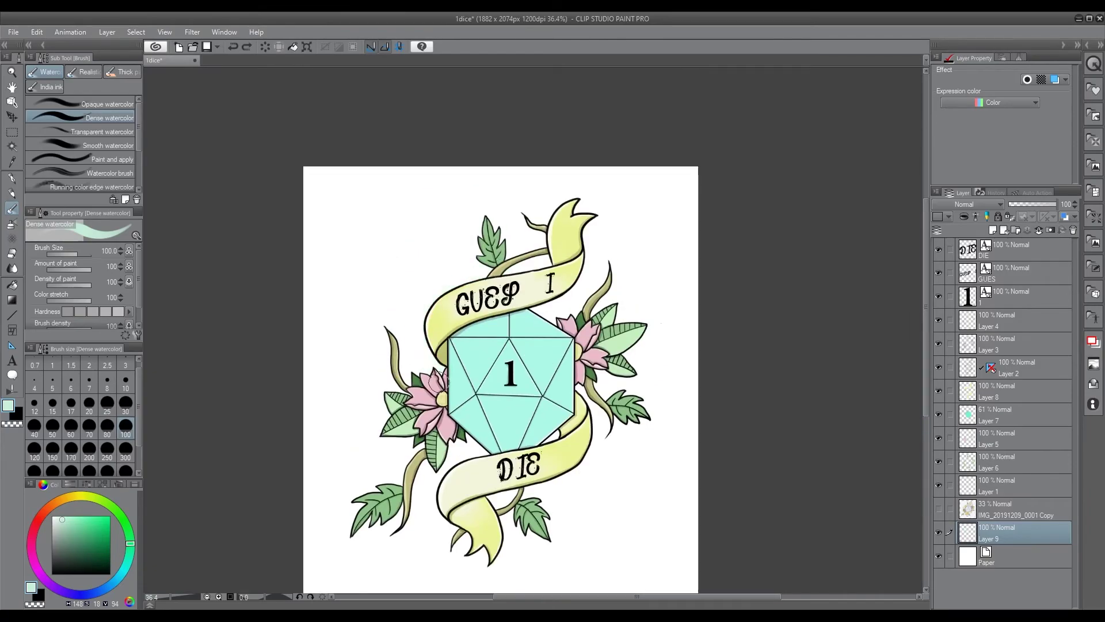
{"action": "mouse_move", "coordinate": [426, 380]}
{"action": "left_mouse_down"}
{"action": "mouse_move", "coordinate": [495, 225]}
{"action": "mouse_move", "coordinate": [599, 201]}
{"action": "mouse_move", "coordinate": [592, 304]}
{"action": "mouse_move", "coordinate": [648, 398]}
{"action": "mouse_move", "coordinate": [492, 561]}
{"action": "mouse_move", "coordinate": [443, 460]}
{"action": "mouse_move", "coordinate": [348, 507]}
{"action": "mouse_move", "coordinate": [383, 325]}
{"action": "left_mouse_up"}
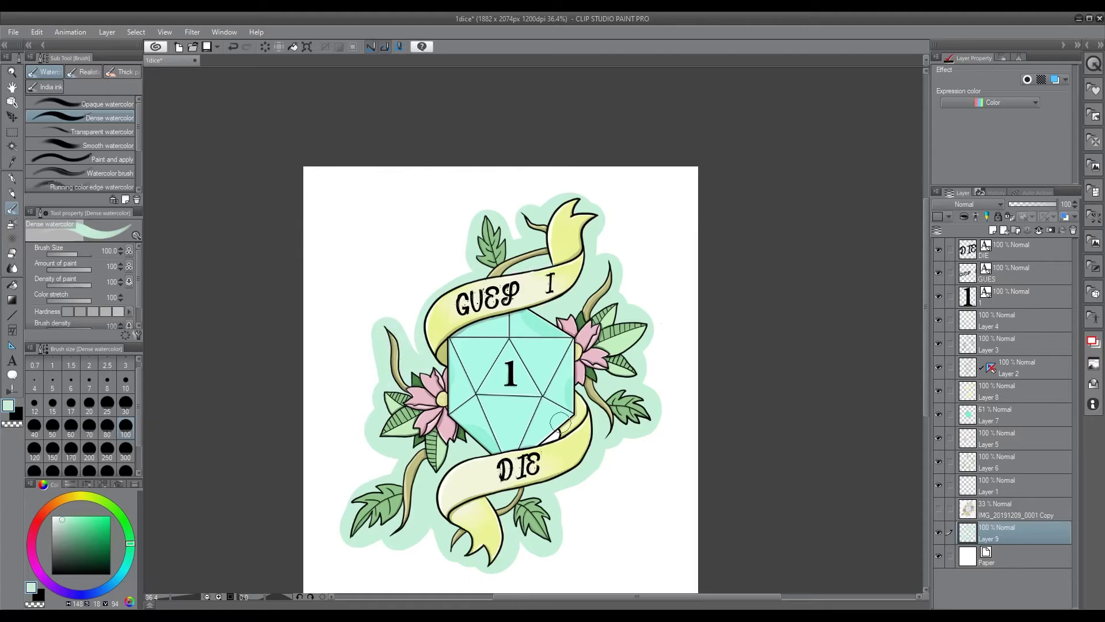
{"action": "left_click_drag", "start_coordinate": [452, 542], "coordinate": [504, 527]}
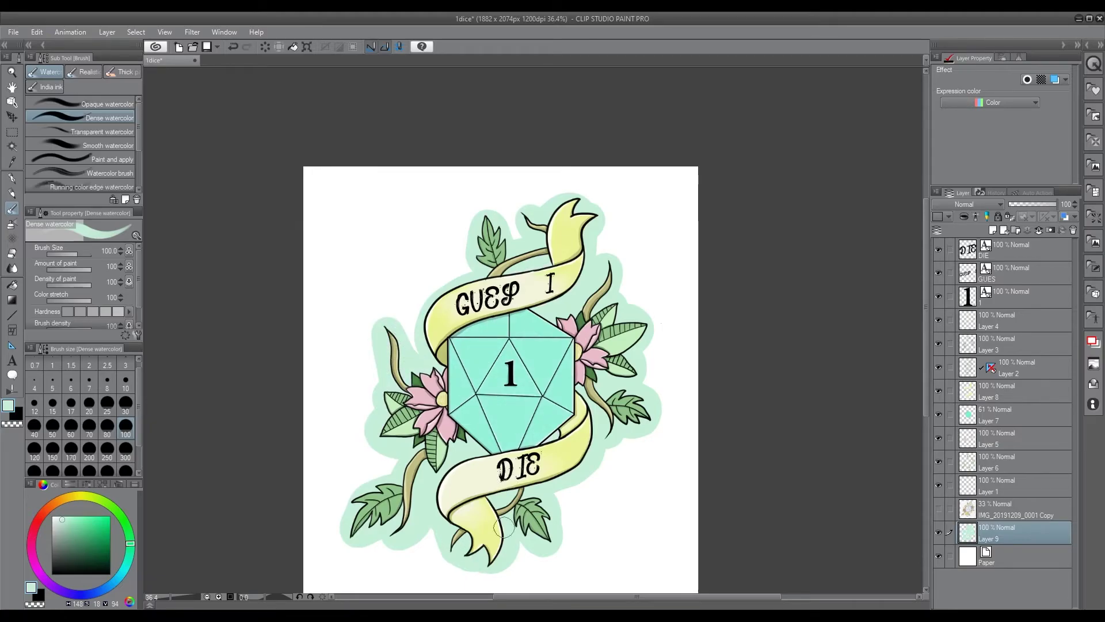
{"action": "mouse_move", "coordinate": [925, 402]}
{"action": "left_mouse_down"}
{"action": "mouse_move", "coordinate": [926, 386]}
{"action": "mouse_move", "coordinate": [925, 400]}
{"action": "left_mouse_up"}
{"action": "scroll", "coordinate": [912, 399], "scroll_direction": "up", "scroll_amount": 2}
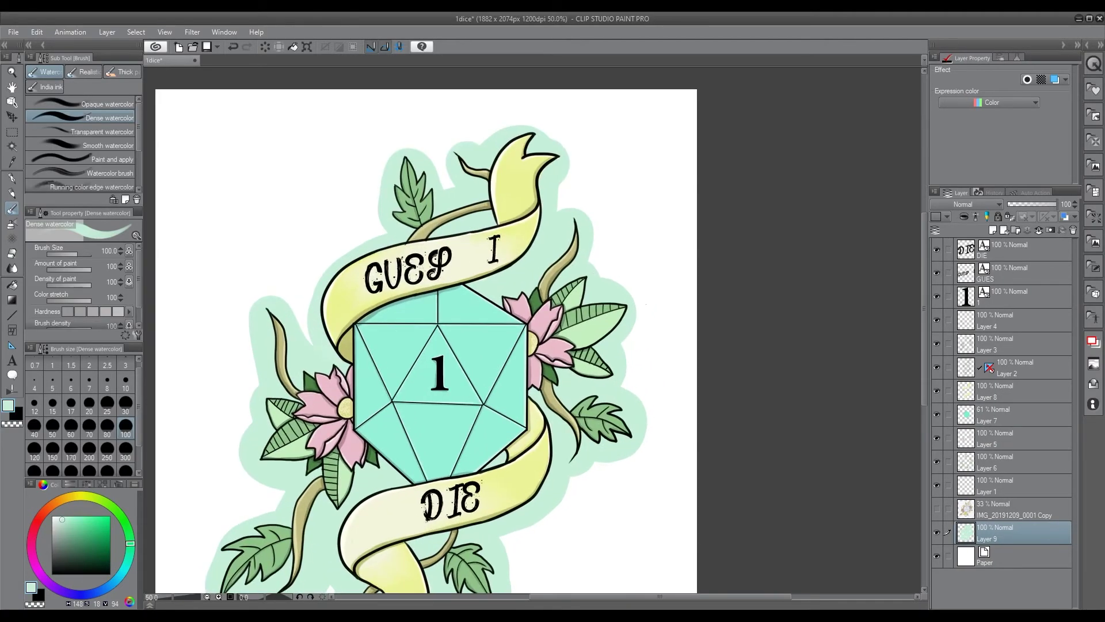
Erase the mint backdrop from behind the die on Layer 9
{"action": "key", "text": "e"}
{"action": "mouse_move", "coordinate": [449, 345]}
{"action": "left_mouse_down"}
{"action": "mouse_move", "coordinate": [374, 319]}
{"action": "mouse_move", "coordinate": [397, 455]}
{"action": "mouse_move", "coordinate": [448, 414]}
{"action": "mouse_move", "coordinate": [365, 354]}
{"action": "mouse_move", "coordinate": [489, 310]}
{"action": "mouse_move", "coordinate": [507, 374]}
{"action": "mouse_move", "coordinate": [507, 443]}
{"action": "mouse_move", "coordinate": [464, 431]}
{"action": "left_mouse_up"}
{"action": "key", "text": "b"}
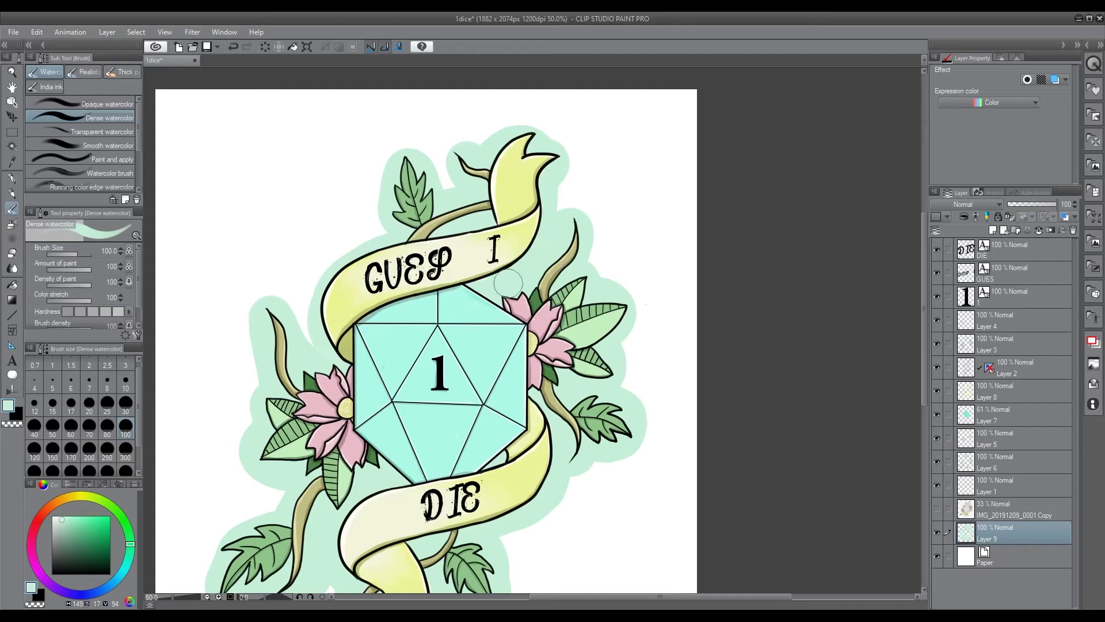
{"action": "left_click", "coordinate": [508, 284], "text": "alt"}
{"action": "left_click", "coordinate": [1013, 486]}
{"action": "left_click", "coordinate": [498, 261], "text": "ctrl+shift"}
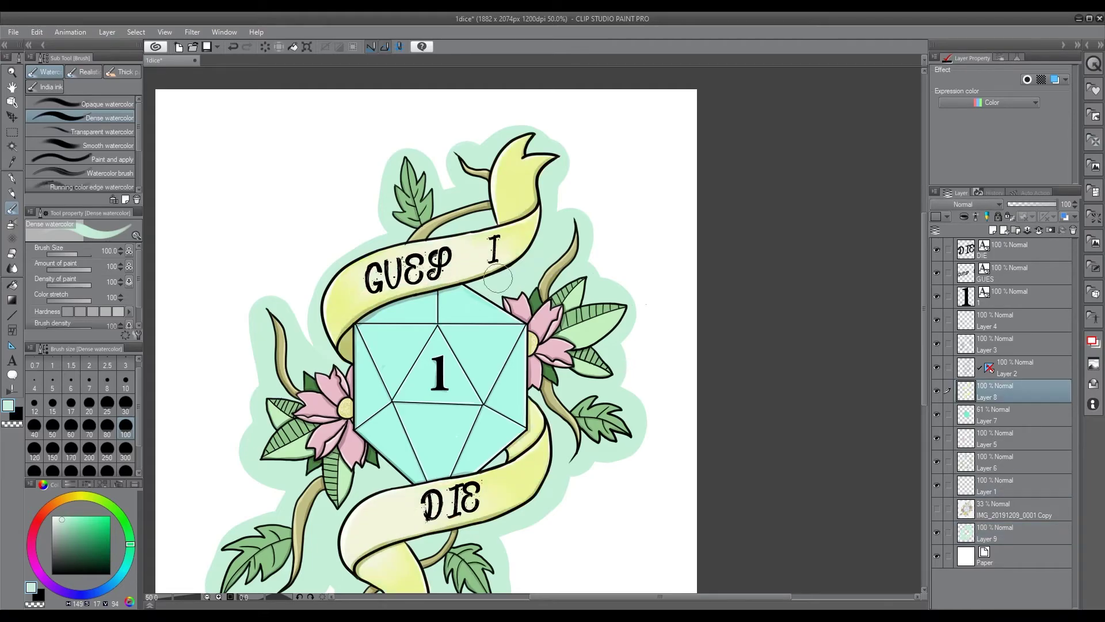
{"action": "left_click", "coordinate": [498, 283], "text": "ctrl+shift"}
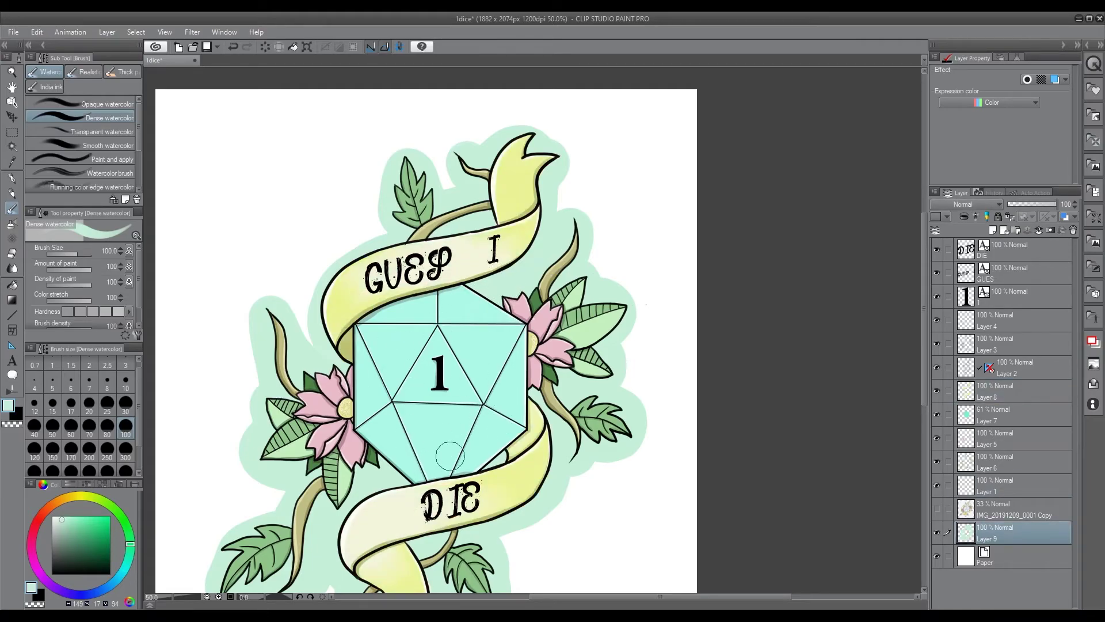
Hide Layer 9 and paint a narrower mint outline around the design on a new Layer 10 at brush size 30
{"action": "scroll", "coordinate": [513, 380], "scroll_direction": "down", "scroll_amount": 3}
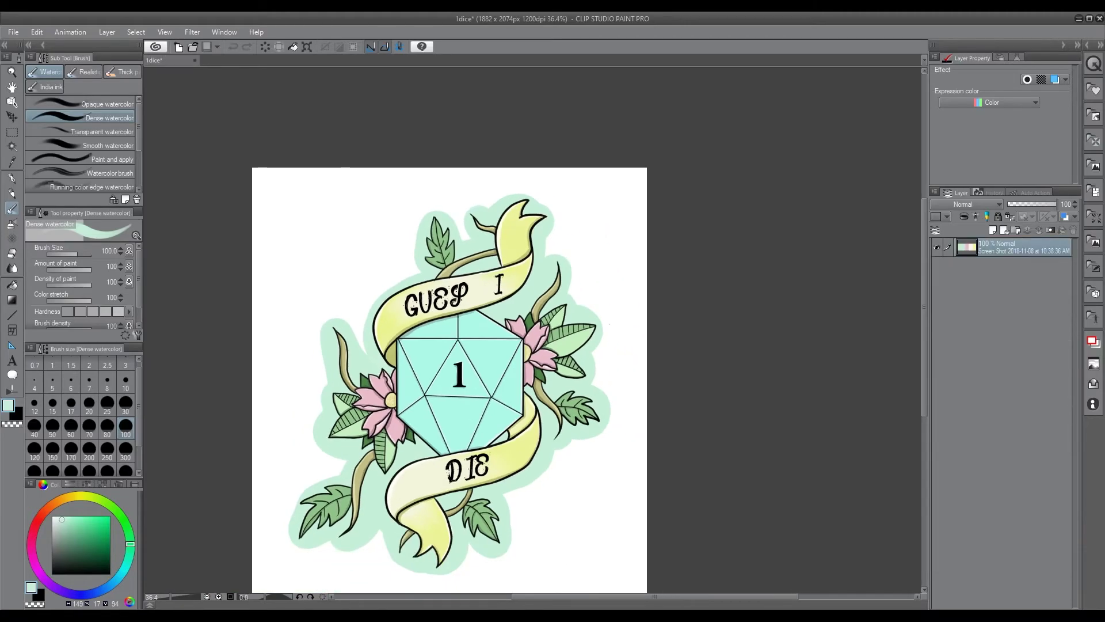
{"action": "scroll", "coordinate": [653, 521], "scroll_direction": "up", "scroll_amount": 3}
{"action": "scroll", "coordinate": [912, 395], "scroll_direction": "down", "scroll_amount": 1}
{"action": "left_click_drag", "start_coordinate": [669, 596], "coordinate": [619, 596]}
{"action": "left_click", "coordinate": [992, 230]}
{"action": "left_click", "coordinate": [936, 556]}
{"action": "left_click", "coordinate": [125, 406]}
{"action": "mouse_move", "coordinate": [475, 318]}
{"action": "left_mouse_down"}
{"action": "mouse_move", "coordinate": [452, 251]}
{"action": "mouse_move", "coordinate": [525, 191]}
{"action": "mouse_move", "coordinate": [518, 157]}
{"action": "mouse_move", "coordinate": [542, 150]}
{"action": "mouse_move", "coordinate": [573, 176]}
{"action": "mouse_move", "coordinate": [569, 126]}
{"action": "mouse_move", "coordinate": [641, 116]}
{"action": "mouse_move", "coordinate": [650, 147]}
{"action": "mouse_move", "coordinate": [581, 244]}
{"action": "mouse_move", "coordinate": [622, 255]}
{"action": "mouse_move", "coordinate": [670, 207]}
{"action": "mouse_move", "coordinate": [656, 252]}
{"action": "mouse_move", "coordinate": [725, 264]}
{"action": "mouse_move", "coordinate": [714, 329]}
{"action": "mouse_move", "coordinate": [662, 341]}
{"action": "mouse_move", "coordinate": [708, 351]}
{"action": "mouse_move", "coordinate": [718, 379]}
{"action": "mouse_move", "coordinate": [684, 389]}
{"action": "mouse_move", "coordinate": [641, 340]}
{"action": "mouse_move", "coordinate": [653, 416]}
{"action": "mouse_move", "coordinate": [568, 477]}
{"action": "mouse_move", "coordinate": [605, 504]}
{"action": "mouse_move", "coordinate": [578, 521]}
{"action": "mouse_move", "coordinate": [559, 489]}
{"action": "mouse_move", "coordinate": [531, 563]}
{"action": "mouse_move", "coordinate": [491, 516]}
{"action": "mouse_move", "coordinate": [513, 426]}
{"action": "mouse_move", "coordinate": [499, 411]}
{"action": "mouse_move", "coordinate": [423, 515]}
{"action": "mouse_move", "coordinate": [413, 501]}
{"action": "mouse_move", "coordinate": [384, 507]}
{"action": "mouse_move", "coordinate": [385, 466]}
{"action": "mouse_move", "coordinate": [451, 412]}
{"action": "mouse_move", "coordinate": [396, 404]}
{"action": "mouse_move", "coordinate": [401, 274]}
{"action": "mouse_move", "coordinate": [452, 325]}
{"action": "left_mouse_up"}
{"action": "mouse_move", "coordinate": [545, 206]}
{"action": "left_mouse_down"}
{"action": "mouse_move", "coordinate": [607, 190]}
{"action": "mouse_move", "coordinate": [566, 197]}
{"action": "left_mouse_up"}
{"action": "left_click_drag", "start_coordinate": [603, 405], "coordinate": [610, 409]}
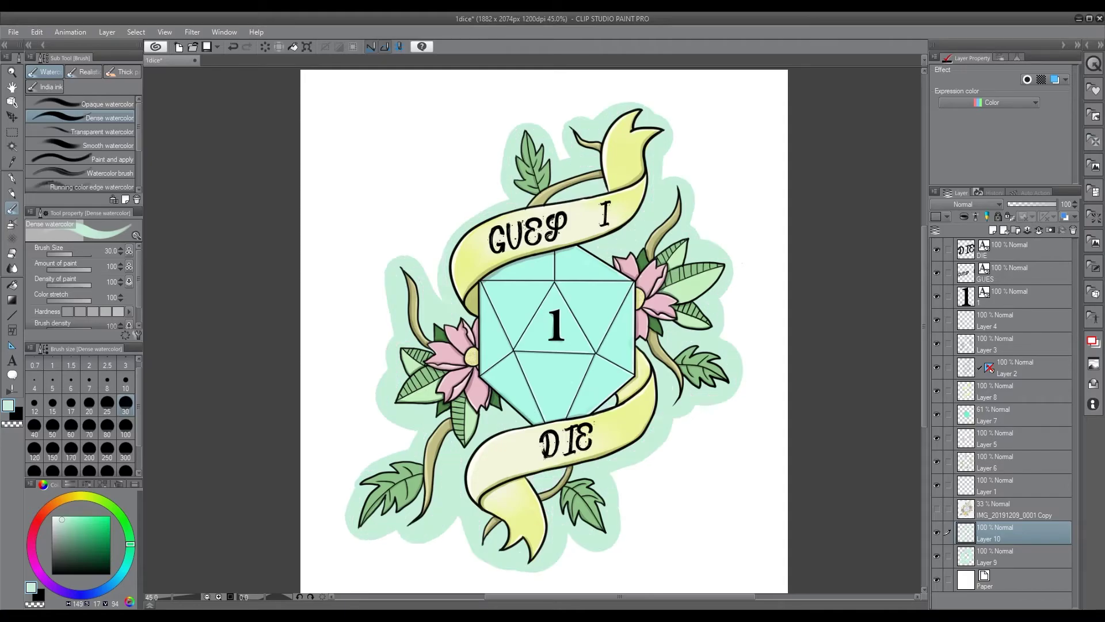
{"action": "left_click", "coordinate": [936, 580]}
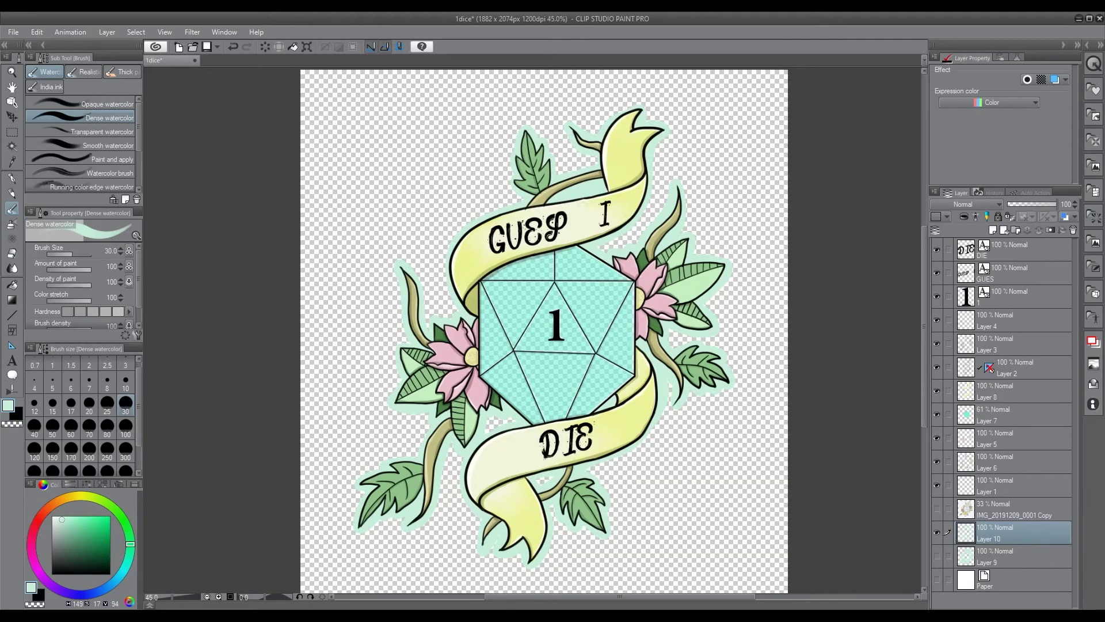
{"action": "left_click", "coordinate": [936, 580]}
{"action": "key", "text": "e"}
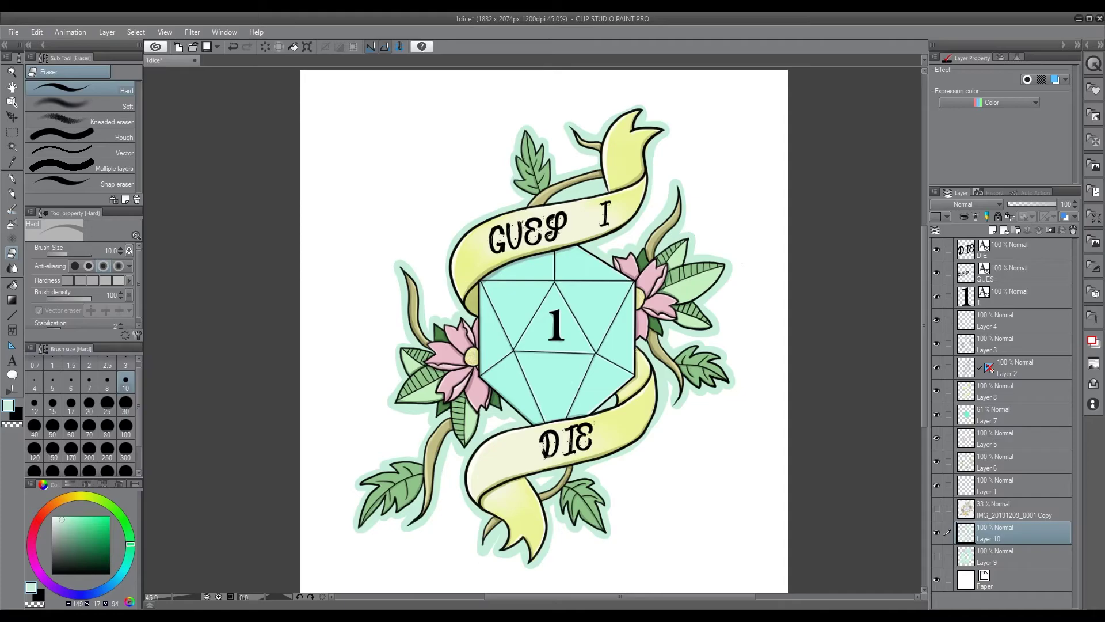
Add Layer 11 above Layer 10 with a muted green as the colour, and move the scanned sketch copy below Layer 9
{"action": "key", "text": "ctrl+shift+n"}
{"action": "left_click_drag", "start_coordinate": [62, 520], "coordinate": [69, 534]}
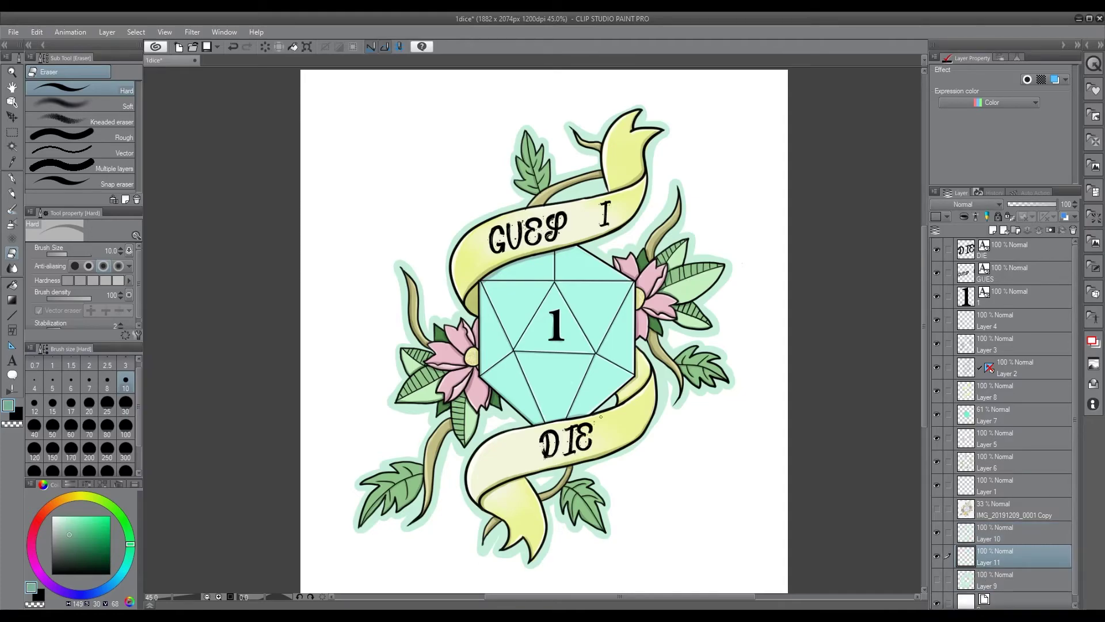
{"action": "left_click", "coordinate": [936, 602]}
{"action": "left_click", "coordinate": [936, 602]}
{"action": "left_click_drag", "start_coordinate": [1013, 556], "coordinate": [1013, 520]}
{"action": "left_click_drag", "start_coordinate": [1013, 532], "coordinate": [1013, 588]}
{"action": "left_click", "coordinate": [1013, 485]}
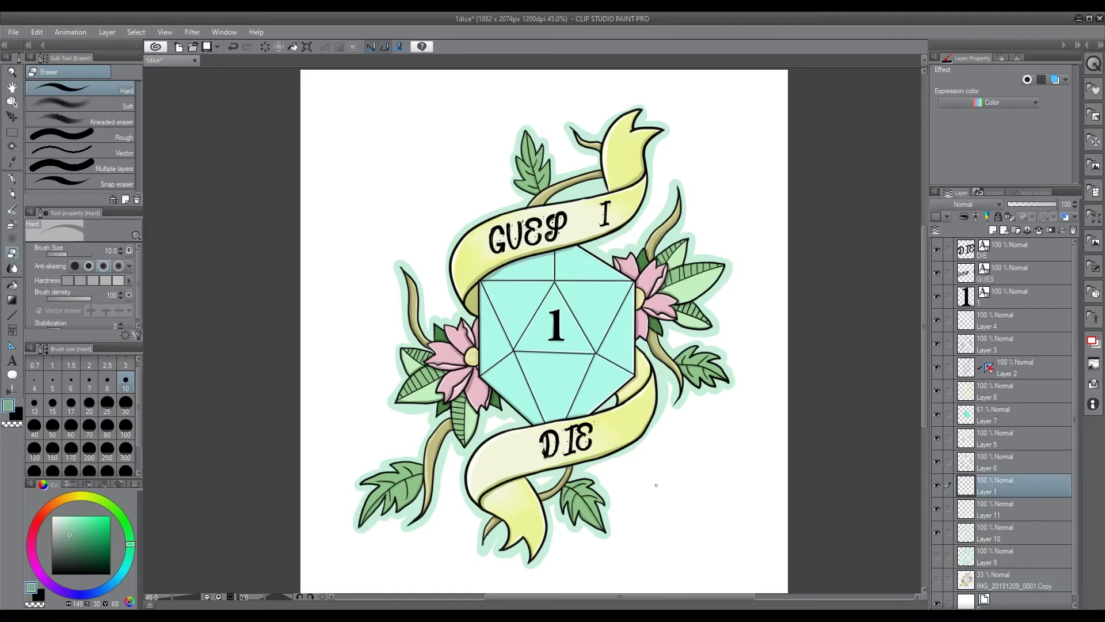
{"action": "key", "text": "b"}
{"action": "mouse_move", "coordinate": [617, 475]}
{"action": "left_mouse_down"}
{"action": "mouse_move", "coordinate": [645, 449]}
{"action": "mouse_move", "coordinate": [653, 462]}
{"action": "mouse_move", "coordinate": [662, 433]}
{"action": "mouse_move", "coordinate": [648, 451]}
{"action": "left_mouse_up"}
{"action": "key", "text": "ctrl+z"}
Hide Layer 1 and check what Layer 7 covers by toggling its visibility
{"action": "key", "text": "x"}
{"action": "left_click", "coordinate": [936, 485]}
{"action": "left_click_drag", "start_coordinate": [924, 326], "coordinate": [924, 310]}
{"action": "left_click", "coordinate": [937, 413]}
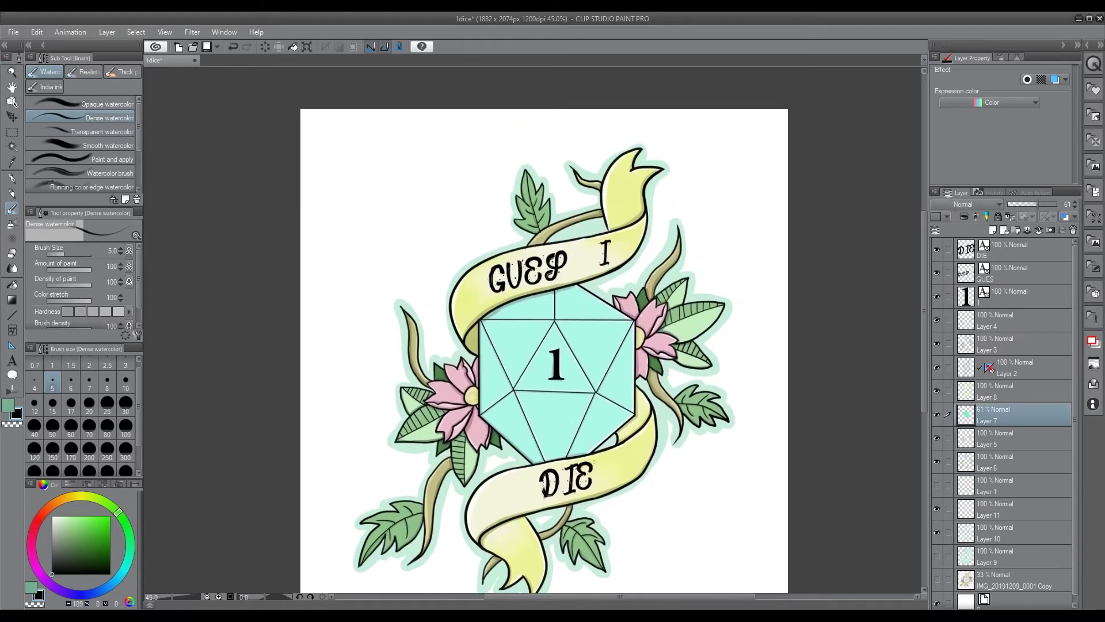
{"action": "left_click", "coordinate": [936, 414]}
Add near-white green highlights to the upper and right-hand leaves on Layer 6 with Dense watercolor at brush size 5
{"action": "left_click", "coordinate": [1013, 461]}
{"action": "key", "text": "alt"}
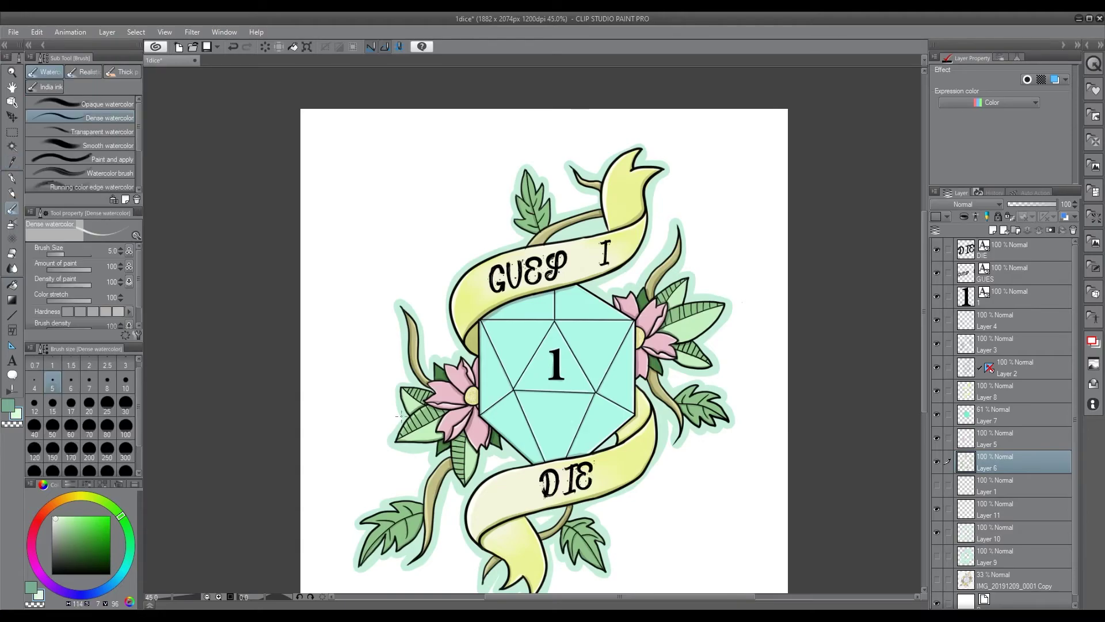
{"action": "scroll", "coordinate": [420, 387], "scroll_direction": "up", "scroll_amount": 4}
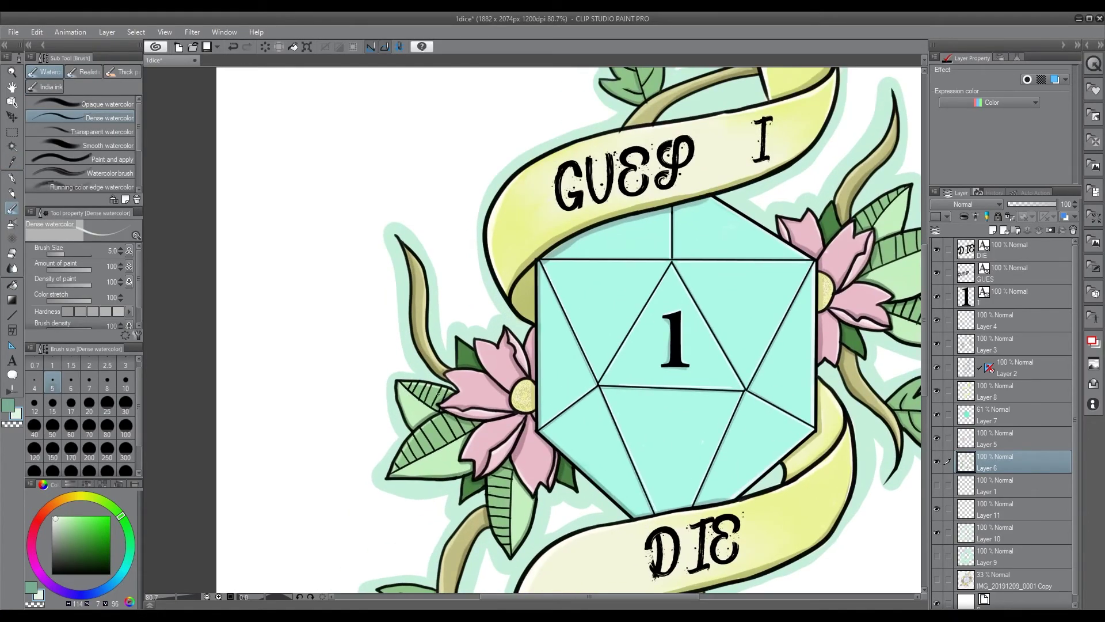
{"action": "left_click_drag", "start_coordinate": [589, 596], "coordinate": [636, 596]}
{"action": "left_click_drag", "start_coordinate": [718, 242], "coordinate": [808, 230]}
{"action": "left_click_drag", "start_coordinate": [692, 216], "coordinate": [711, 204]}
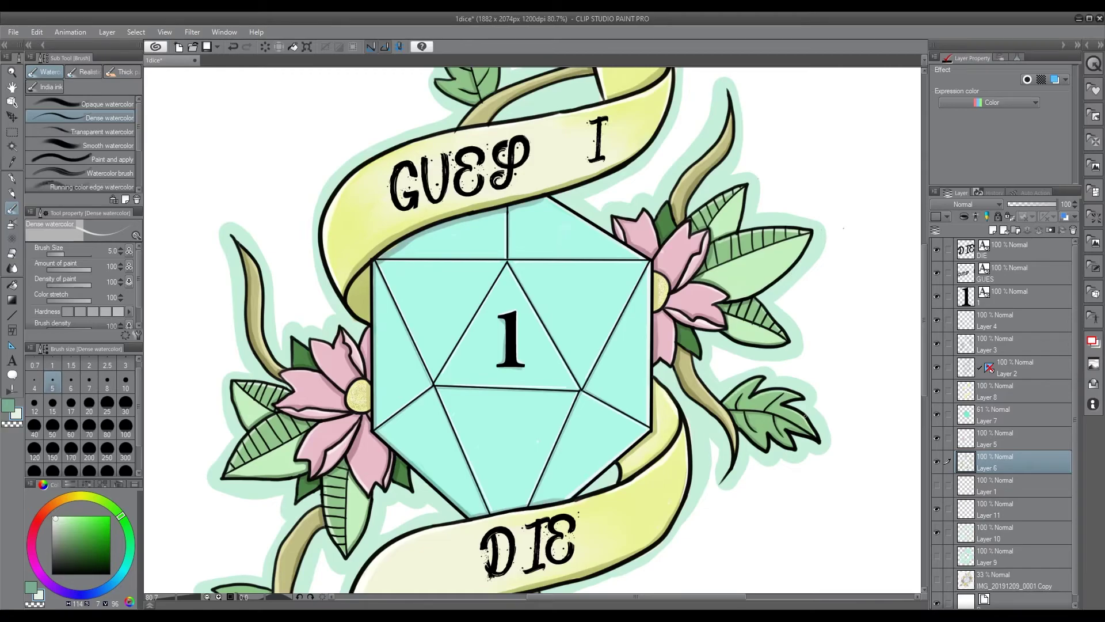
{"action": "scroll", "coordinate": [535, 349], "scroll_direction": "down", "scroll_amount": 5}
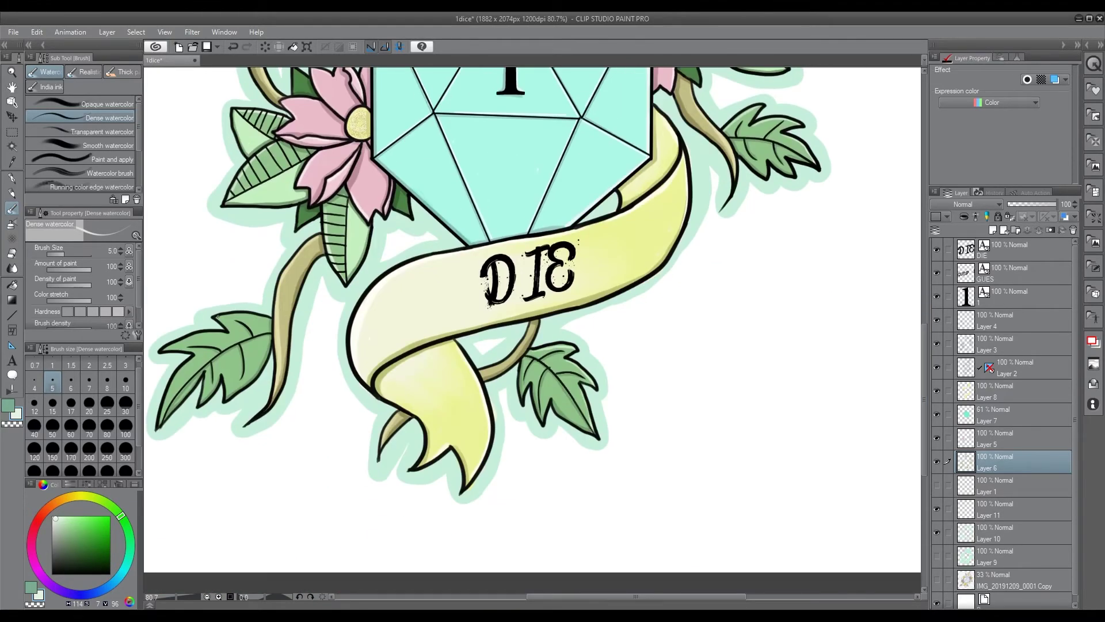
{"action": "left_click_drag", "start_coordinate": [923, 398], "coordinate": [924, 270]}
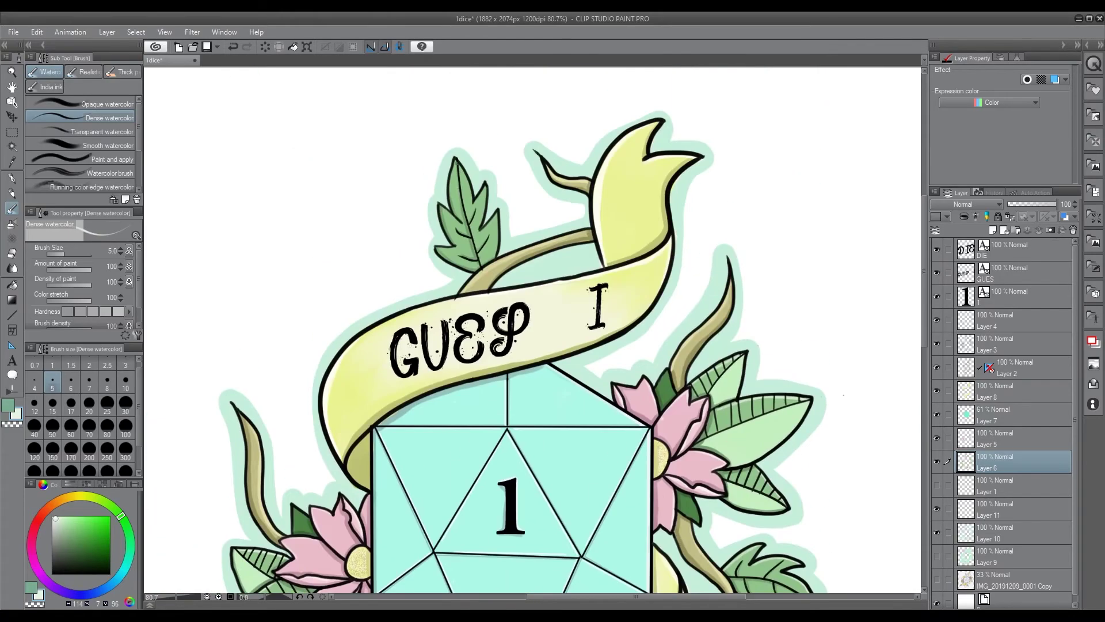
{"action": "left_click_drag", "start_coordinate": [497, 216], "coordinate": [497, 257]}
Sample the leaf greens and touch up the tip of the large leaf beside the right flower
{"action": "left_click_drag", "start_coordinate": [924, 270], "coordinate": [923, 325]}
{"action": "left_click", "coordinate": [748, 227], "text": "alt"}
{"action": "mouse_move", "coordinate": [808, 217]}
{"action": "left_mouse_down"}
{"action": "mouse_move", "coordinate": [722, 279]}
{"action": "mouse_move", "coordinate": [809, 215]}
{"action": "left_mouse_up"}
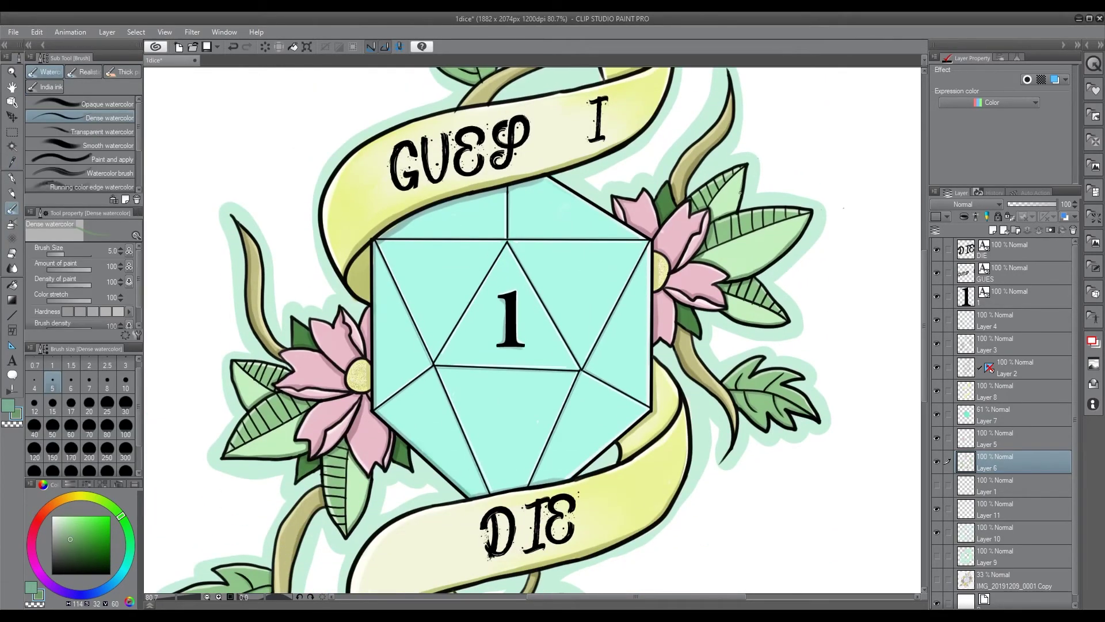
{"action": "left_click", "coordinate": [259, 374], "text": "alt"}
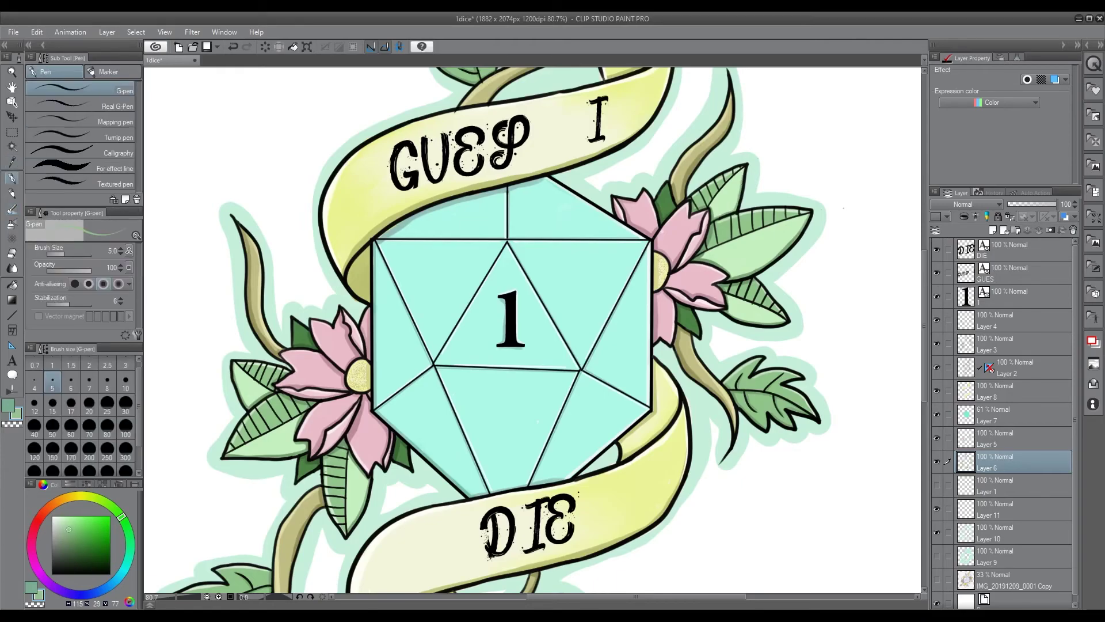
{"action": "left_click_drag", "start_coordinate": [923, 348], "coordinate": [923, 354]}
{"action": "scroll", "coordinate": [915, 410], "scroll_direction": "down", "scroll_amount": 3}
{"action": "left_click_drag", "start_coordinate": [684, 597], "coordinate": [746, 597]}
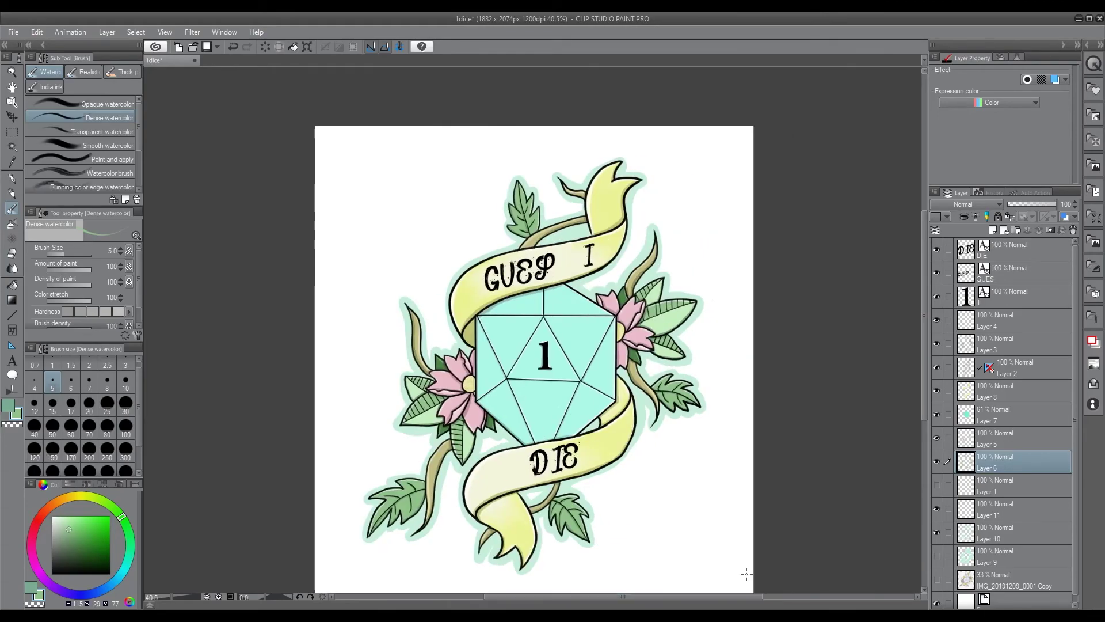
{"action": "left_click_drag", "start_coordinate": [923, 394], "coordinate": [923, 401]}
Save the drawing and set the opacity of the die's colour layer, Layer 7, to 67%
{"action": "left_click", "coordinate": [937, 484]}
{"action": "key", "text": "ctrl+s"}
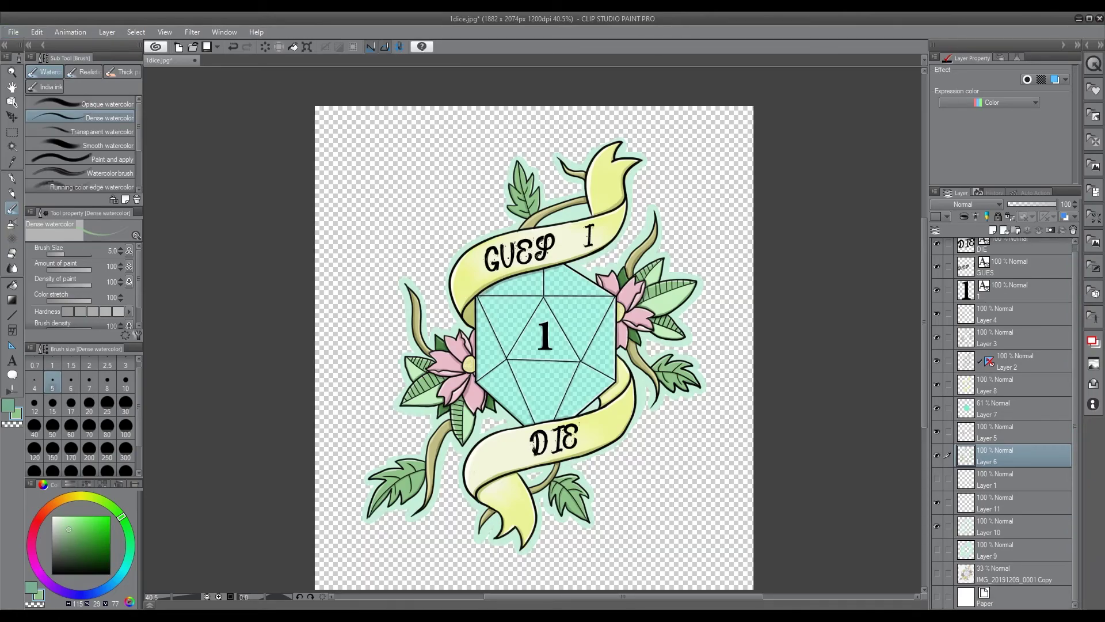
{"action": "left_click", "coordinate": [1013, 408]}
{"action": "left_click", "coordinate": [1056, 204]}
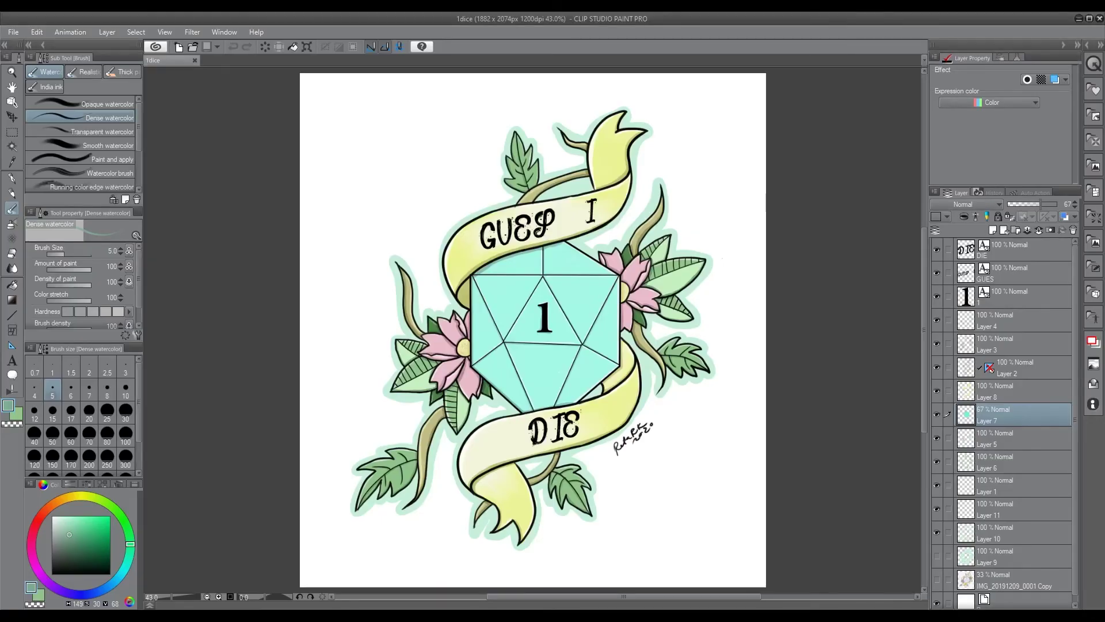
Rename the GUES text layer to GUESS
{"action": "left_click", "coordinate": [1013, 273]}
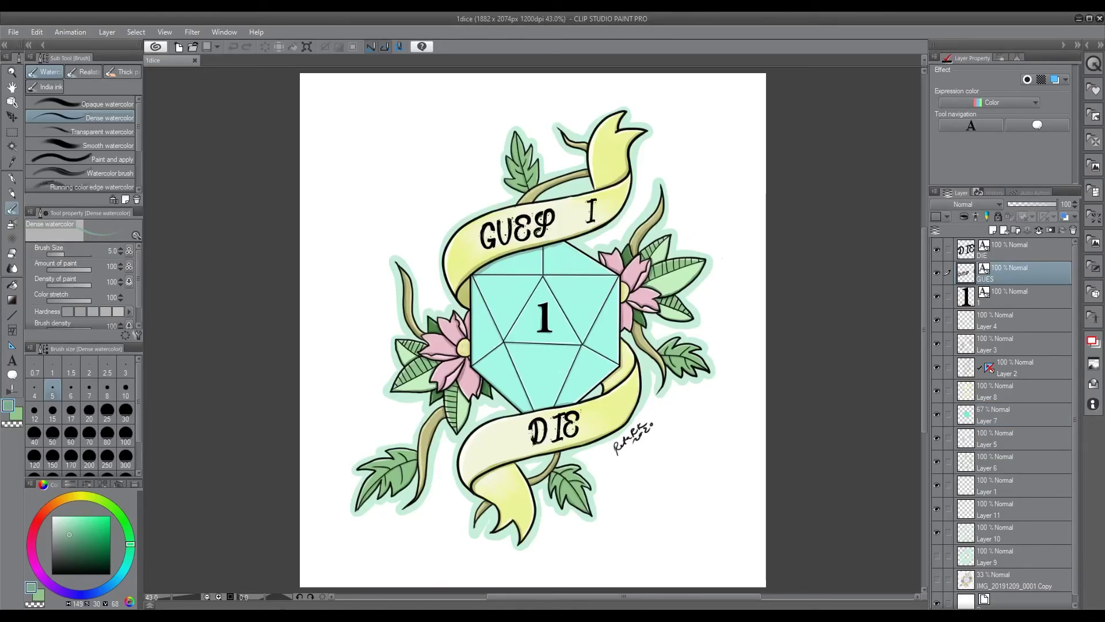
{"action": "type", "text": "S"}
{"action": "left_click", "coordinate": [1013, 296]}
{"action": "left_click", "coordinate": [1013, 273]}
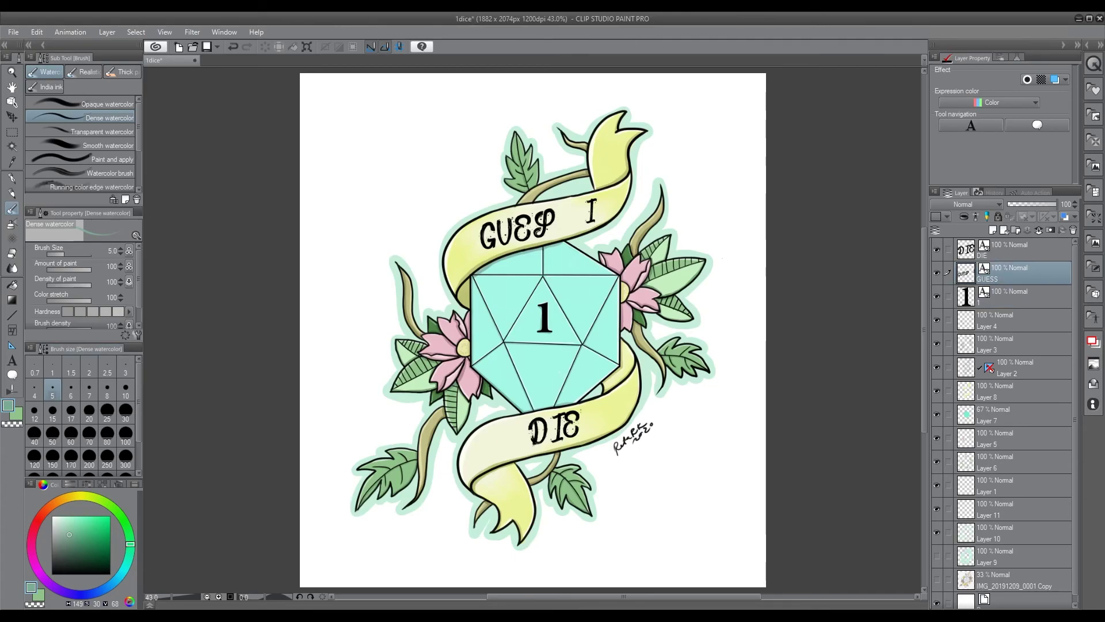
Correct the upper banner's lettering to read GUESS I, with the I shifted towards the tail, and save the drawing
{"action": "key", "text": "t"}
{"action": "left_click", "coordinate": [554, 224]}
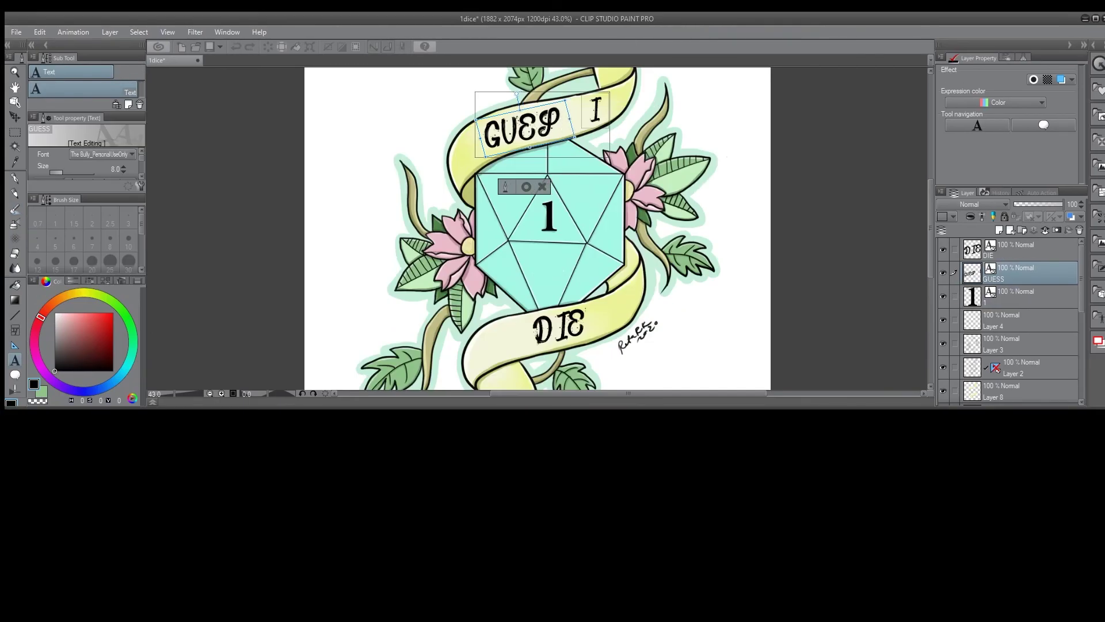
{"action": "type", "text": "S"}
{"action": "left_click", "coordinate": [590, 214]}
{"action": "left_click_drag", "start_coordinate": [591, 217], "coordinate": [600, 215]}
{"action": "left_click", "coordinate": [805, 352]}
{"action": "key", "text": "Escape"}
{"action": "key", "text": "j"}
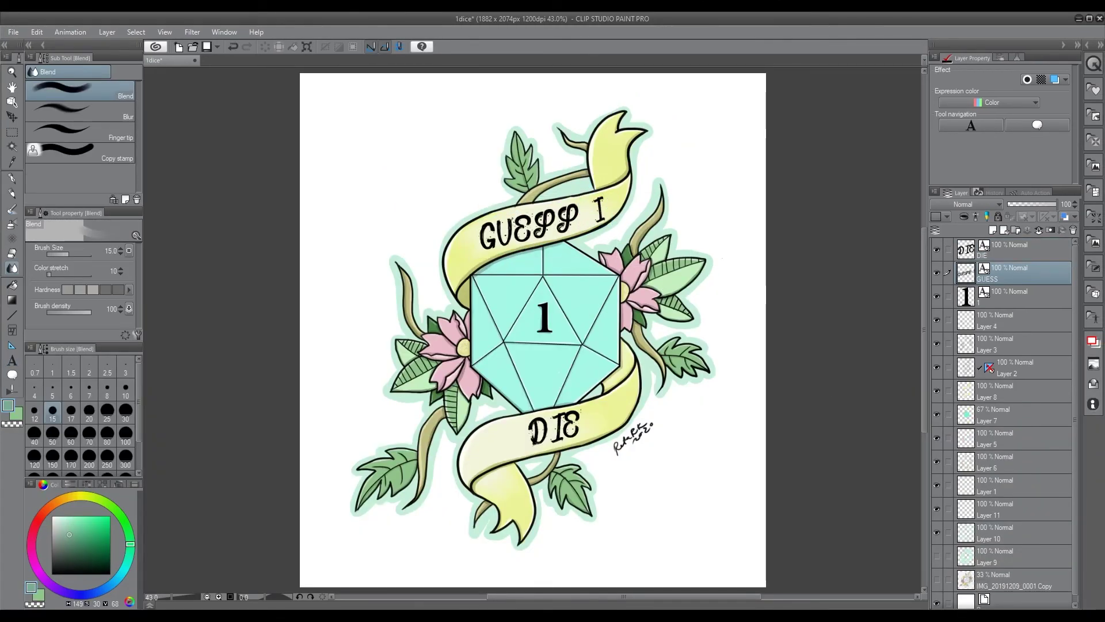
{"action": "key", "text": "ctrl+s"}
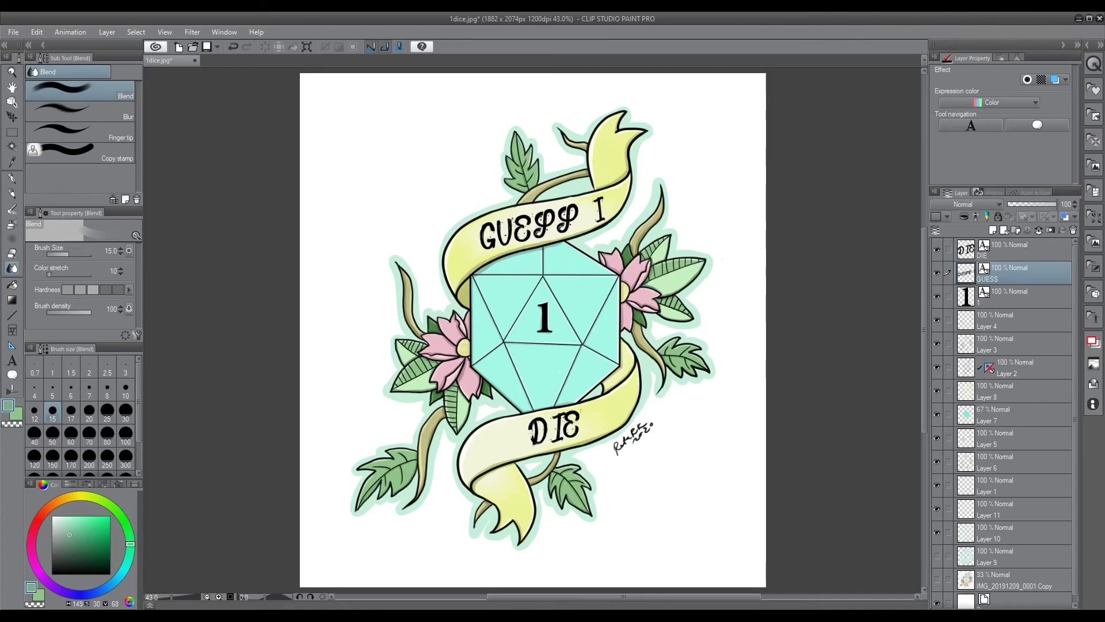
Create Layer 12 above the DIE text layer and switch to the Decoration brushes with white as the colour
{"action": "left_click", "coordinate": [992, 230]}
{"action": "left_click_drag", "start_coordinate": [1013, 272], "coordinate": [1013, 245]}
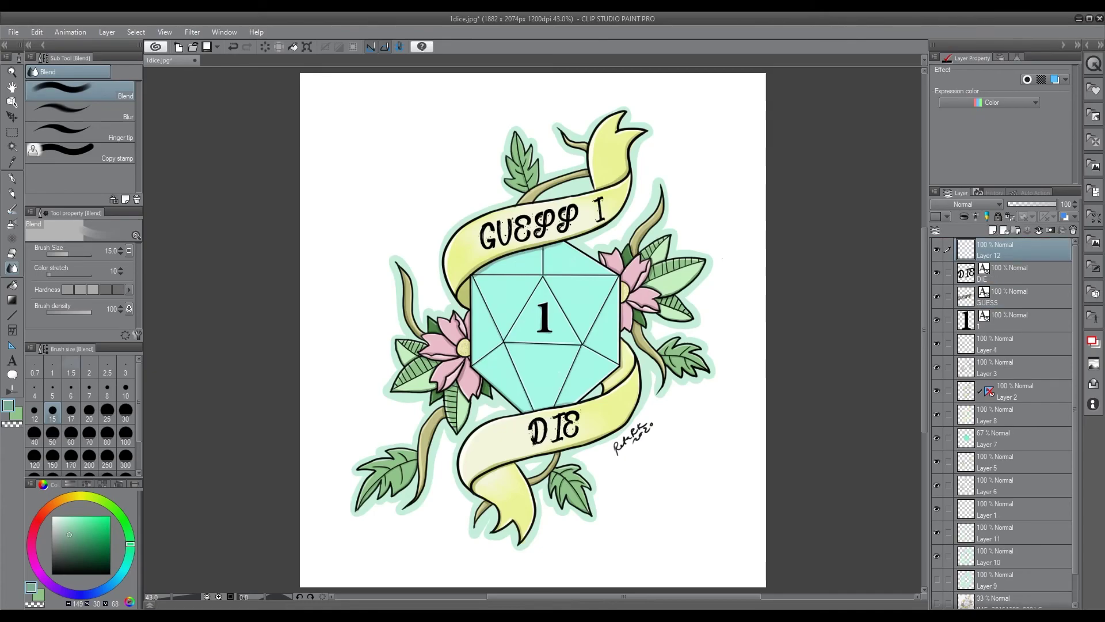
{"action": "left_click", "coordinate": [11, 238]}
{"action": "left_click", "coordinate": [52, 516]}
Try the Gauze, Star B, Star A and Sparkle A decoration brushes on the upper banner's tail
{"action": "left_click", "coordinate": [125, 436]}
{"action": "left_click", "coordinate": [619, 117]}
{"action": "key", "text": "ctrl+z"}
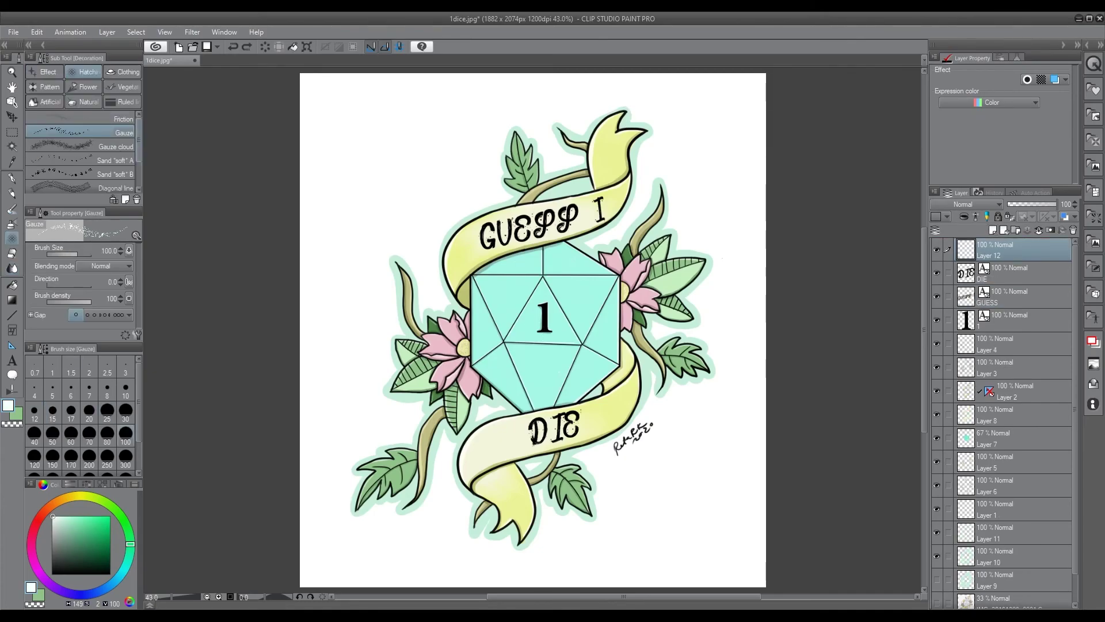
{"action": "left_click", "coordinate": [44, 71]}
{"action": "left_click", "coordinate": [622, 114]}
{"action": "key", "text": "ctrl+z"}
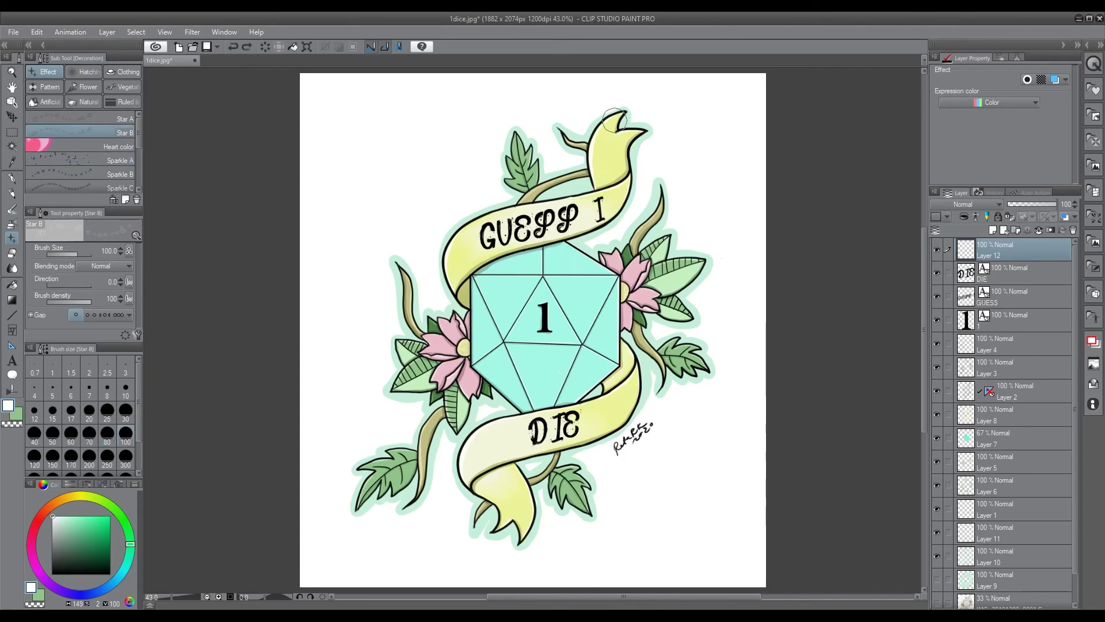
{"action": "left_click", "coordinate": [80, 118]}
{"action": "left_click", "coordinate": [625, 113]}
{"action": "key", "text": "ctrl+z"}
{"action": "scroll", "coordinate": [80, 151], "scroll_direction": "down", "scroll_amount": 1}
{"action": "left_click", "coordinate": [80, 142]}
{"action": "left_click", "coordinate": [620, 114]}
{"action": "key", "text": "ctrl+z"}
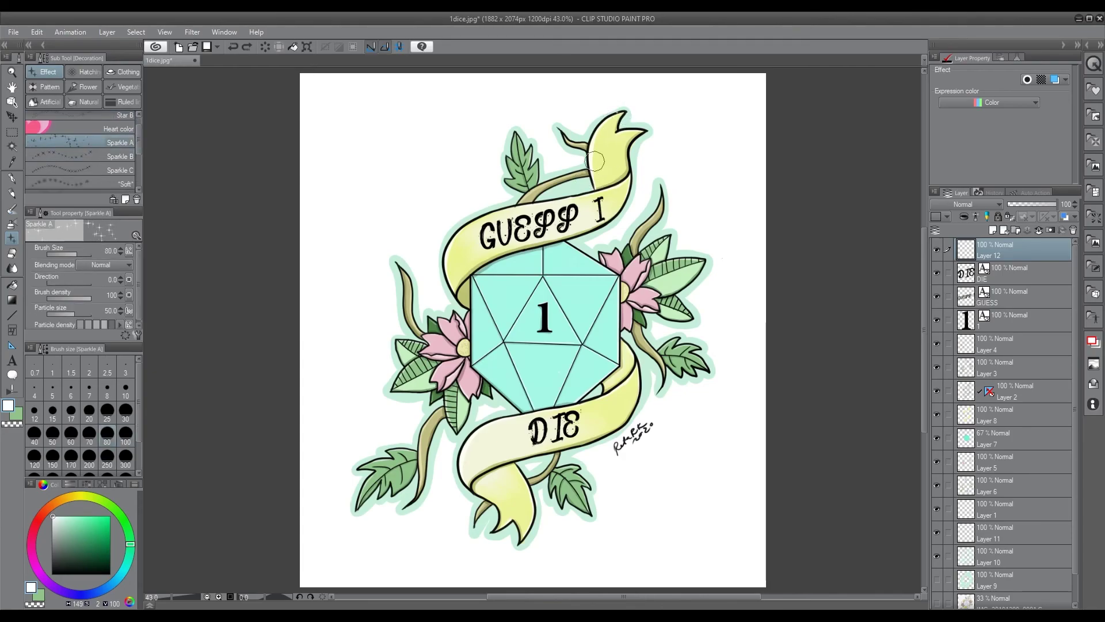
Stamp white Sparkle C highlights at brush size 120 on the upper banner's tail and the left tendril, flower and leaves
{"action": "left_click", "coordinate": [80, 155]}
{"action": "key", "text": "period"}
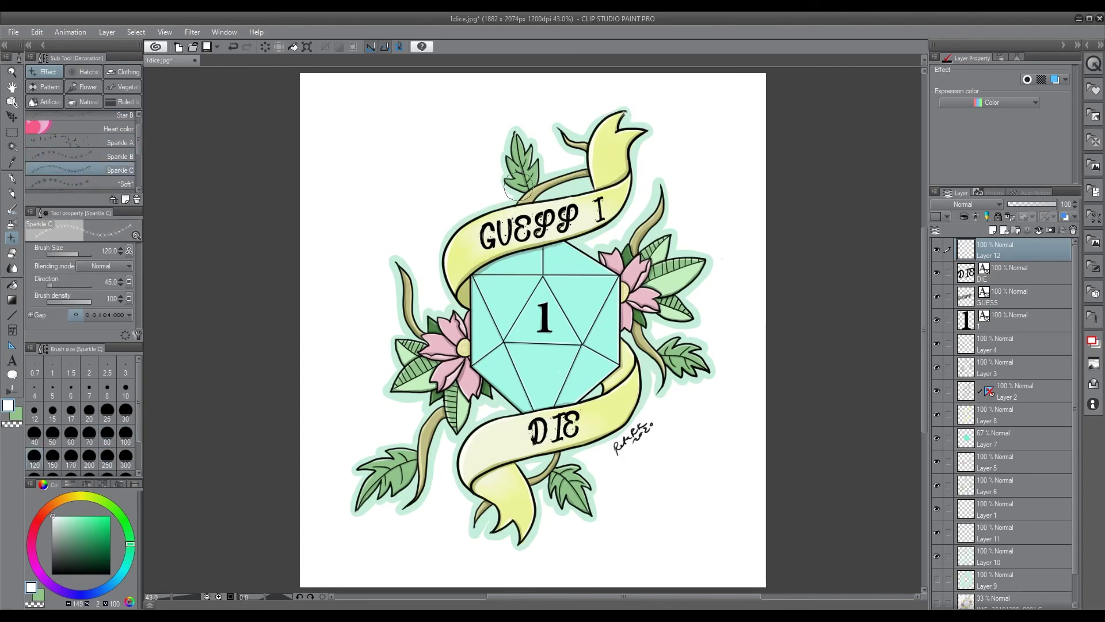
{"action": "left_click", "coordinate": [640, 131]}
{"action": "left_click", "coordinate": [412, 292]}
{"action": "left_click", "coordinate": [429, 315]}
{"action": "left_click", "coordinate": [455, 313]}
{"action": "left_click", "coordinate": [438, 353]}
{"action": "left_click", "coordinate": [450, 383]}
{"action": "left_click", "coordinate": [477, 393]}
{"action": "left_click", "coordinate": [404, 340]}
{"action": "left_click", "coordinate": [381, 459]}
{"action": "left_click", "coordinate": [358, 512]}
{"action": "left_click", "coordinate": [401, 450]}
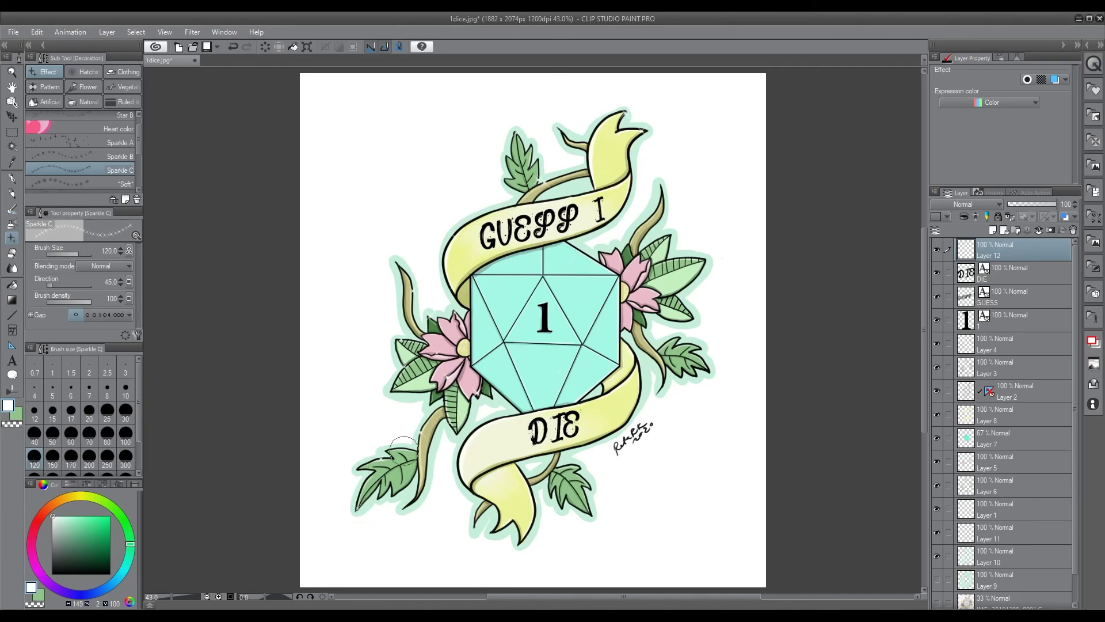